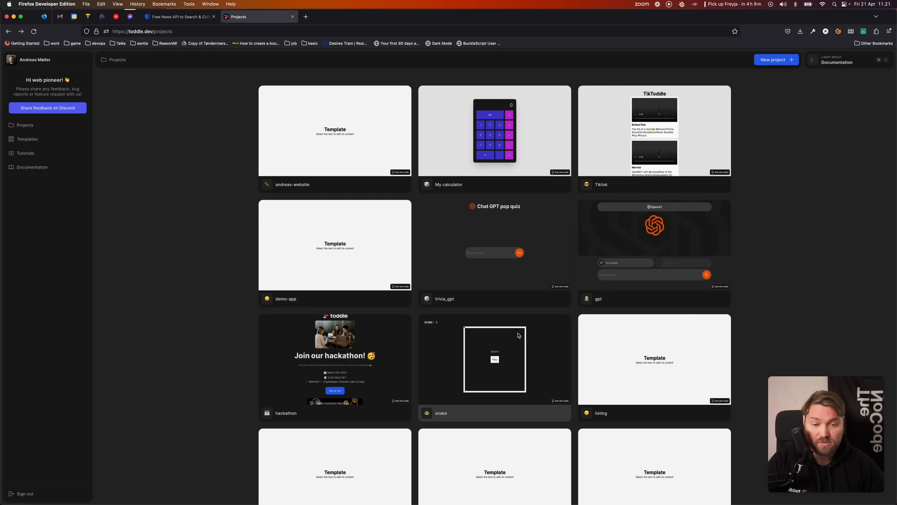
# Create a new project from the Blank template with the green long-necked reptile emoji and the name turtle-news.
pyautogui.click(775, 59)
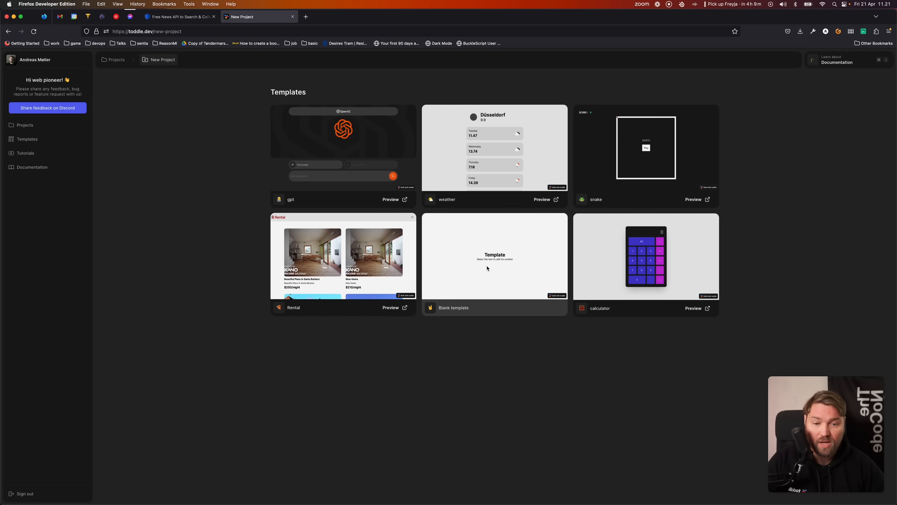
pyautogui.click(488, 265)
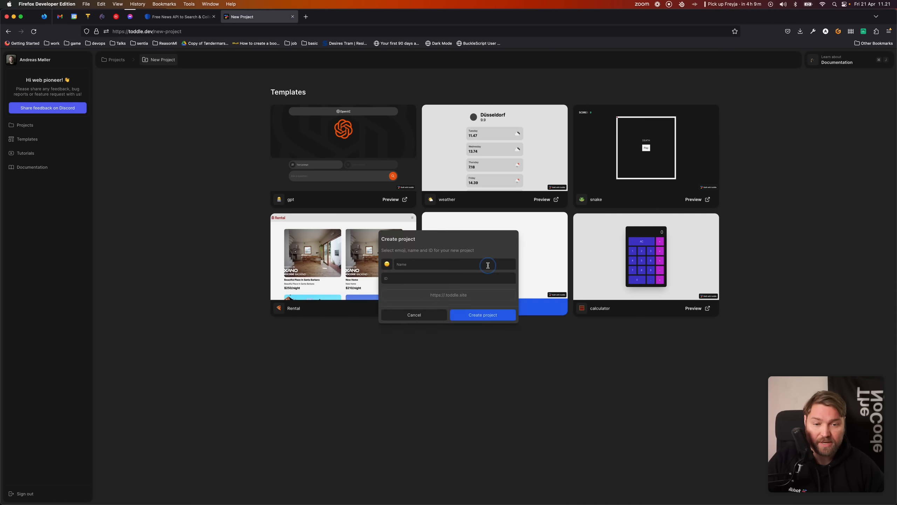
pyautogui.click(388, 266)
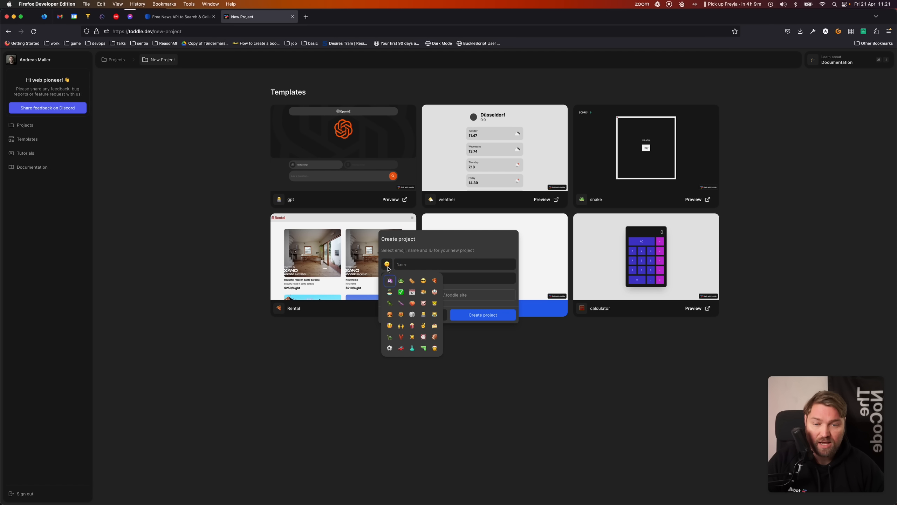
pyautogui.click(390, 338)
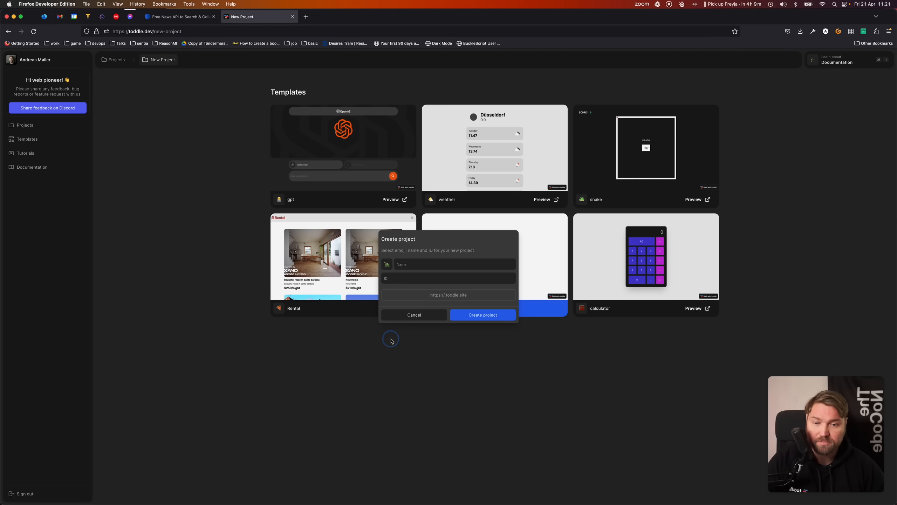
pyautogui.click(424, 265)
pyautogui.write('turt')
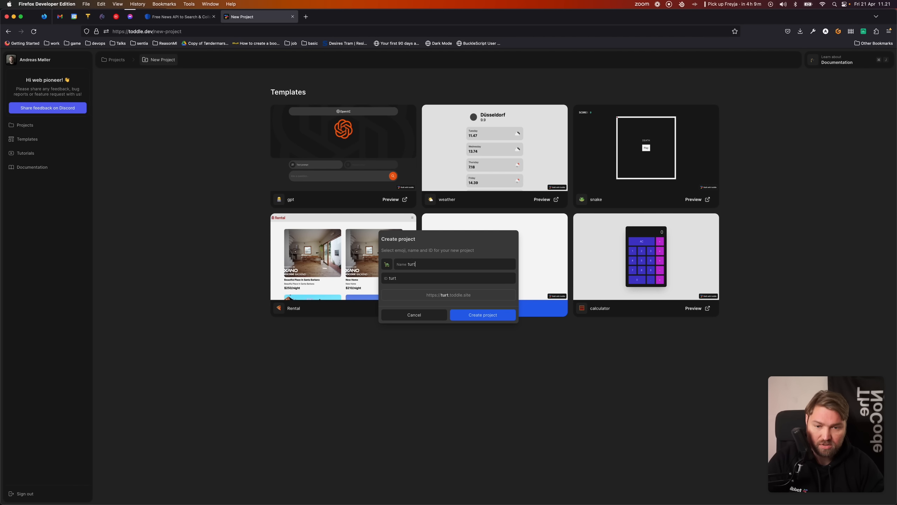
pyautogui.write('le-news')
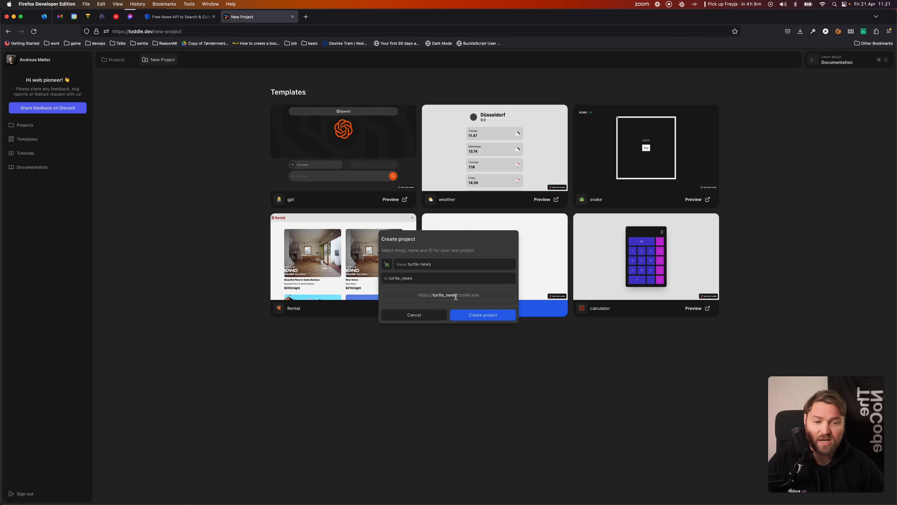
pyautogui.click(503, 320)
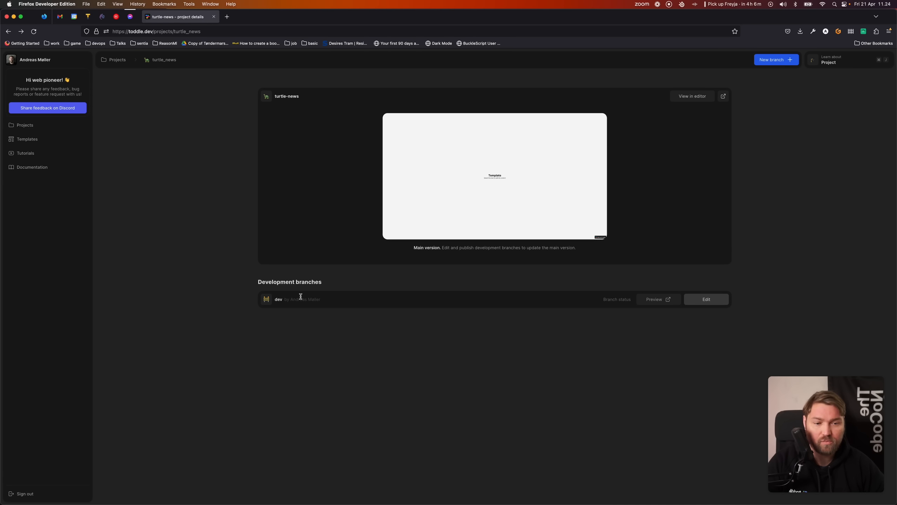
# Open the project's dev branch for editing and set the home page heading text to "Turtle news".
pyautogui.click(708, 300)
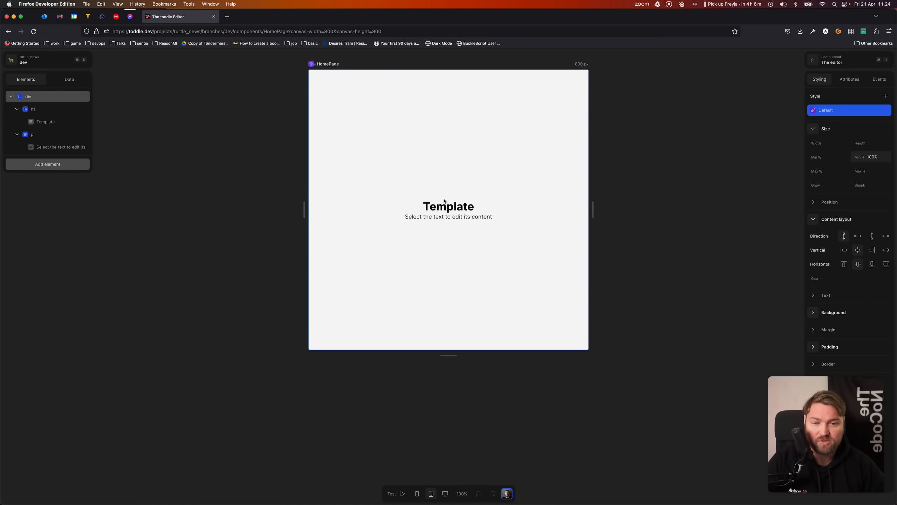
pyautogui.click(435, 209)
pyautogui.click(847, 110)
pyautogui.write('T')
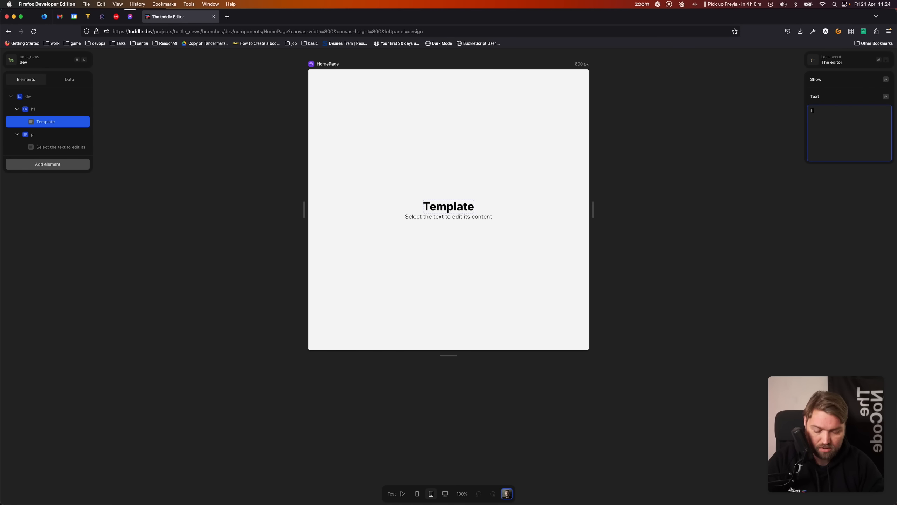
pyautogui.write('urtle new')
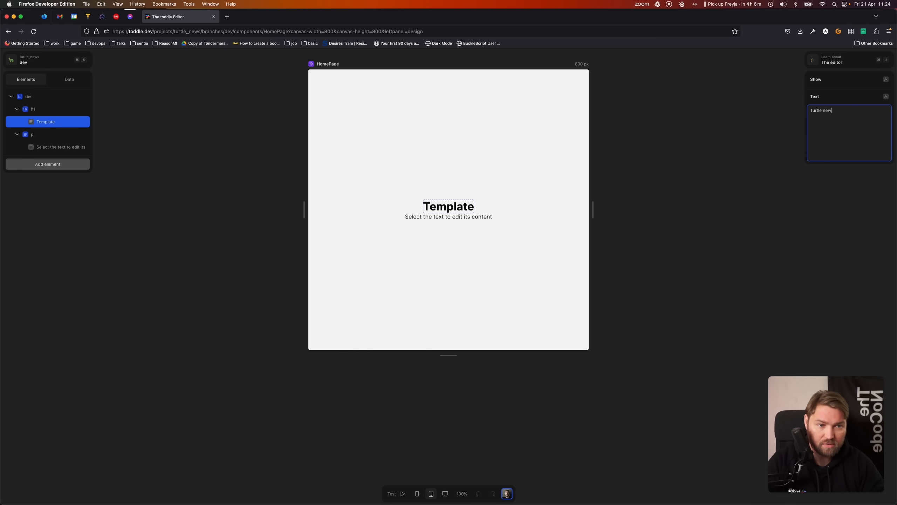
pyautogui.write('s')
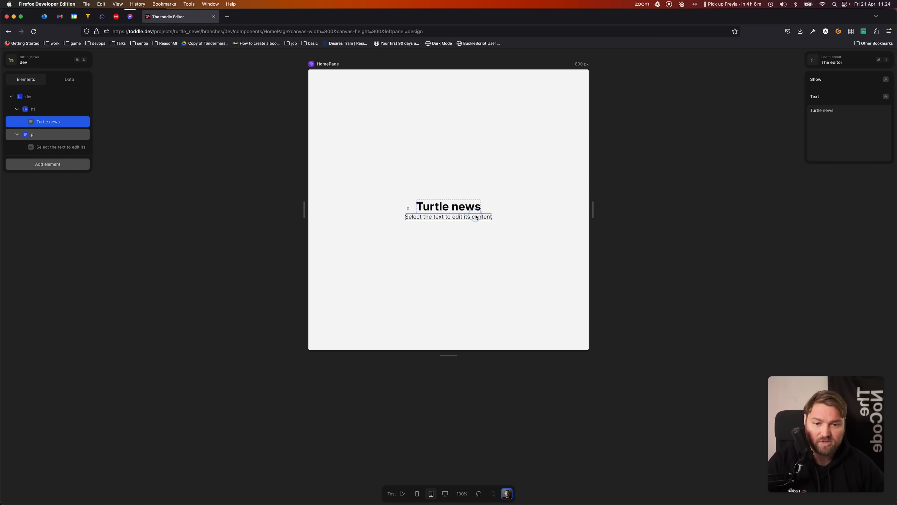
# Replace the paragraph text below the heading with "Hard hitting journalism about our favorite reptiles".
pyautogui.click(476, 219)
pyautogui.doubleClick(476, 219)
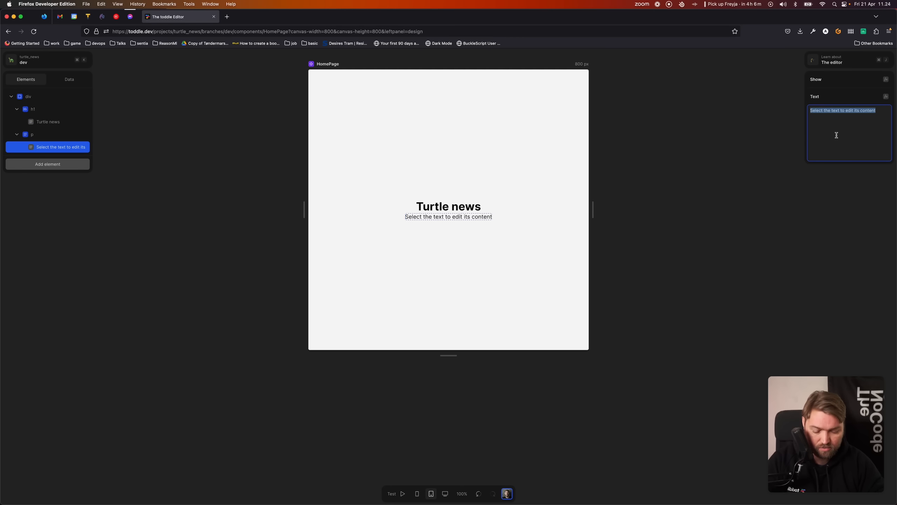
pyautogui.write('Hard hitting journa')
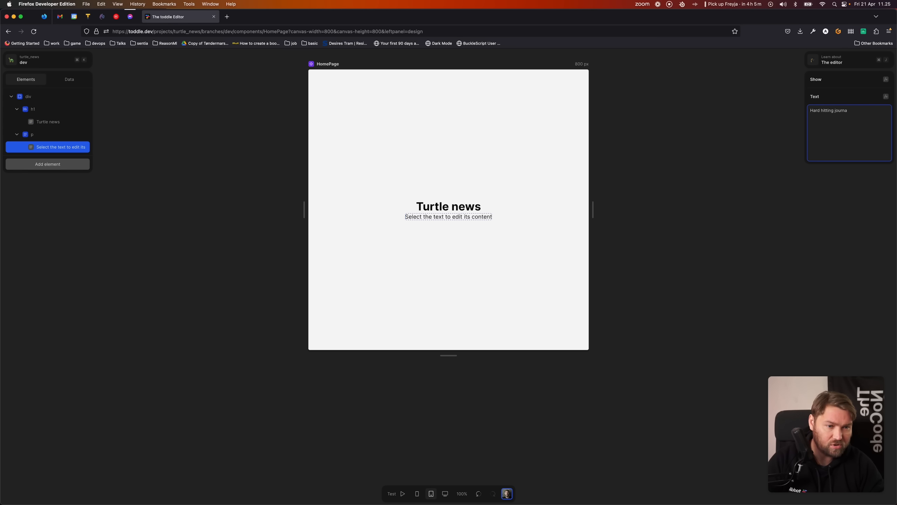
pyautogui.write('llism')
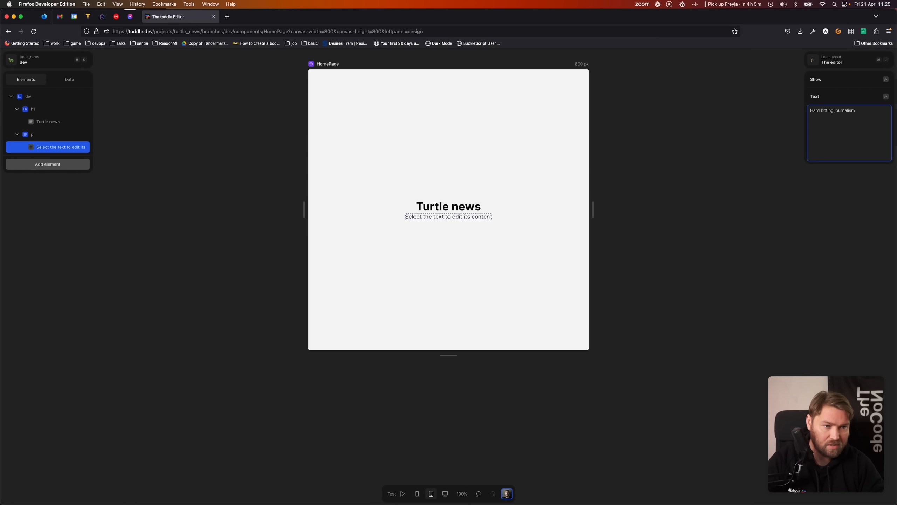
pyautogui.write(' about our fav')
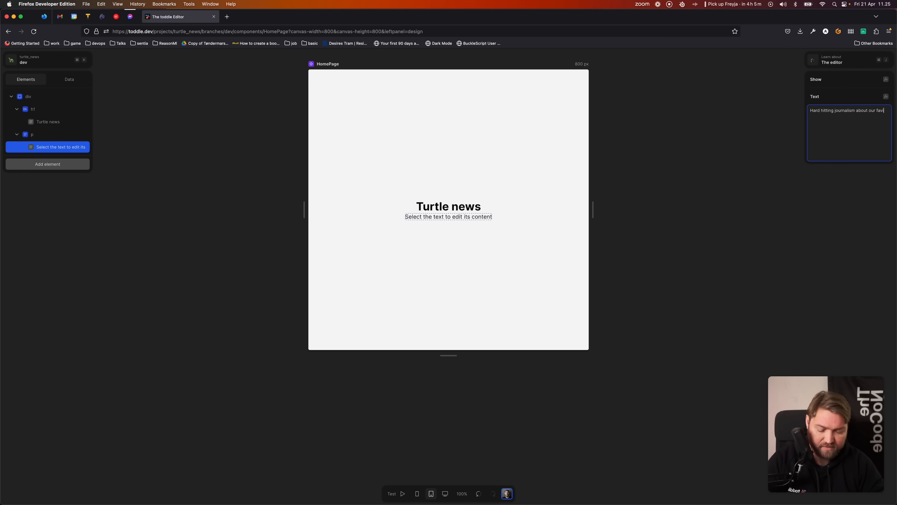
pyautogui.write('irite')
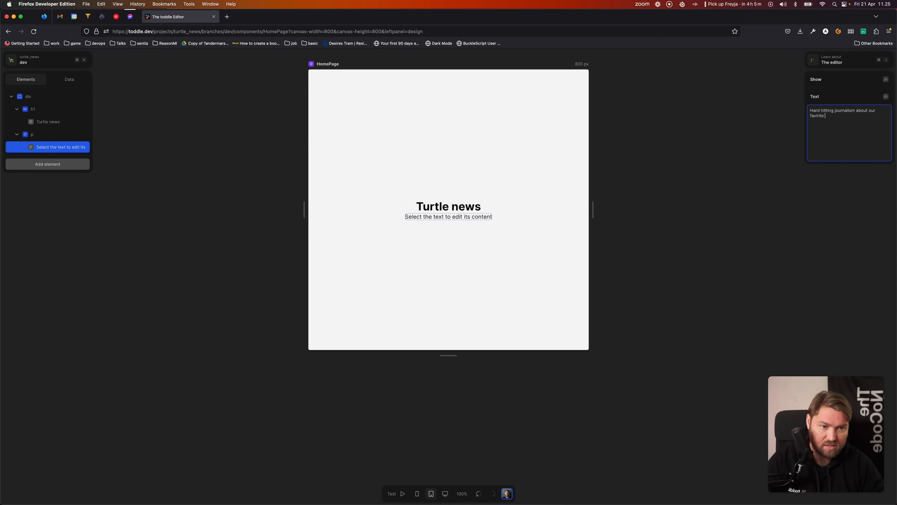
pyautogui.write(' reptiles')
pyautogui.press('Tab')
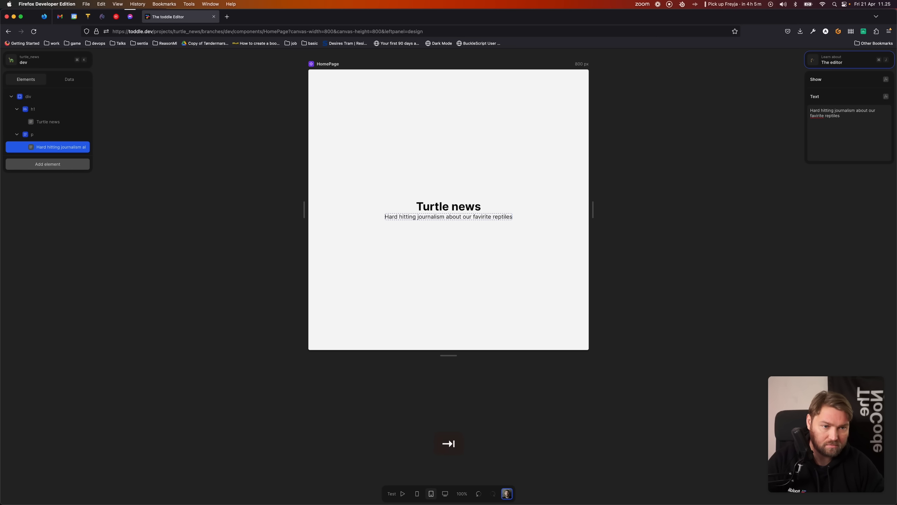
pyautogui.click(813, 116)
pyautogui.doubleClick(817, 116)
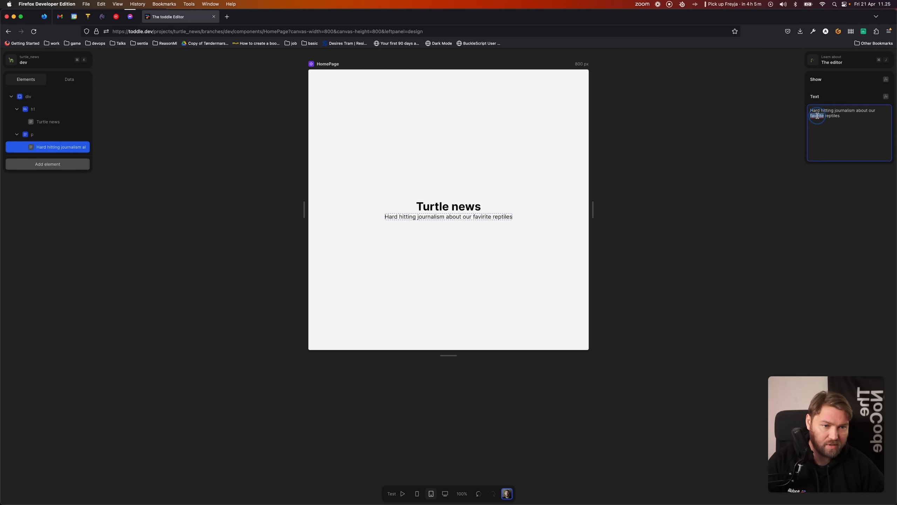
pyautogui.write('favorite')
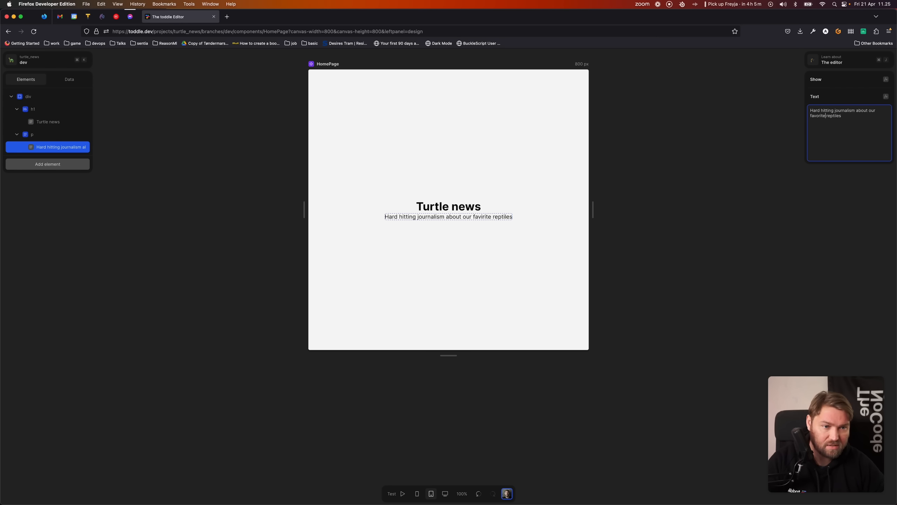
pyautogui.click(412, 127)
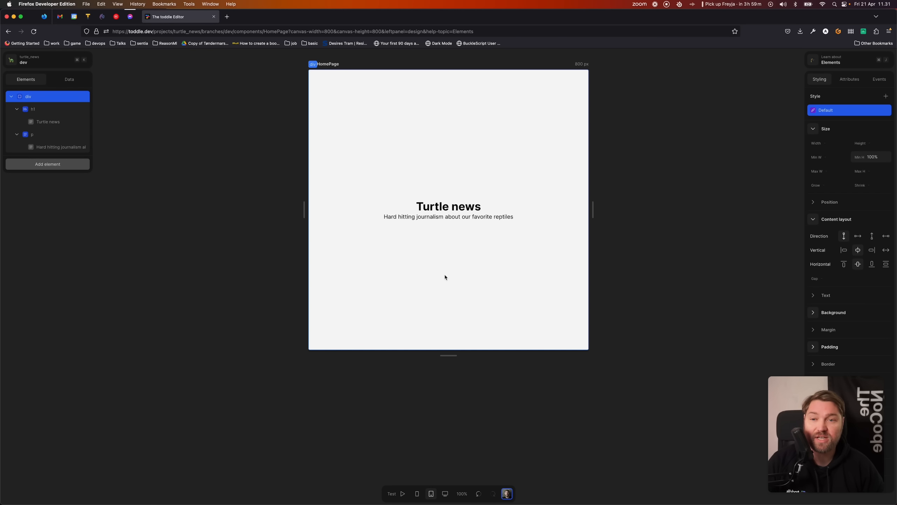
# Open newsdata.io in a new browser tab.
pyautogui.click(227, 17)
pyautogui.write('new')
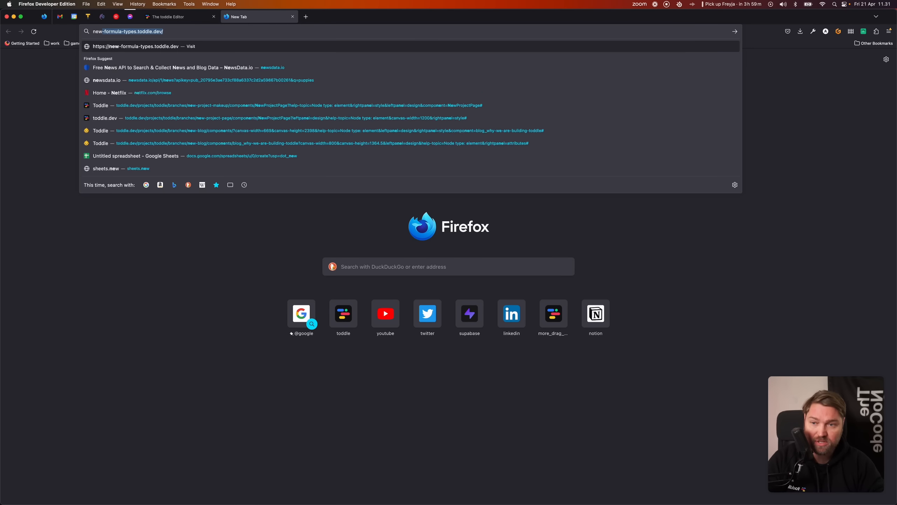
pyautogui.write('sdata.io')
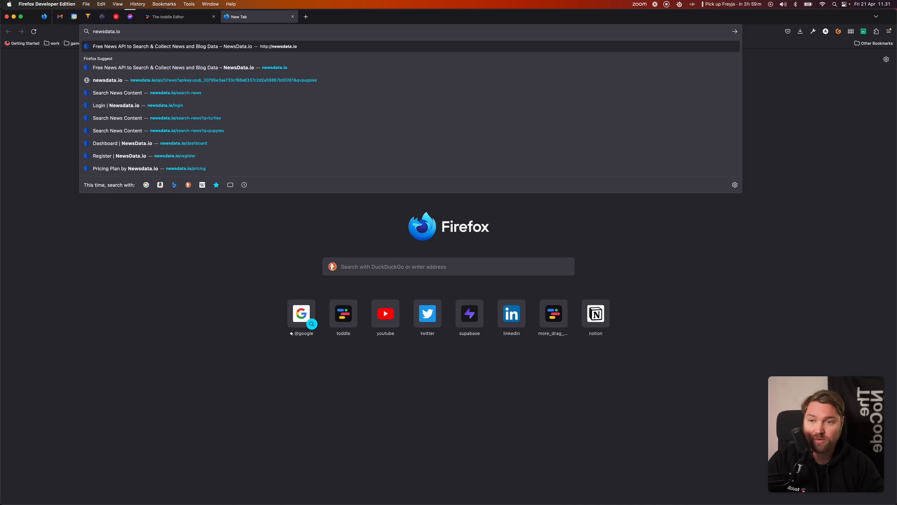
pyautogui.press('Return')
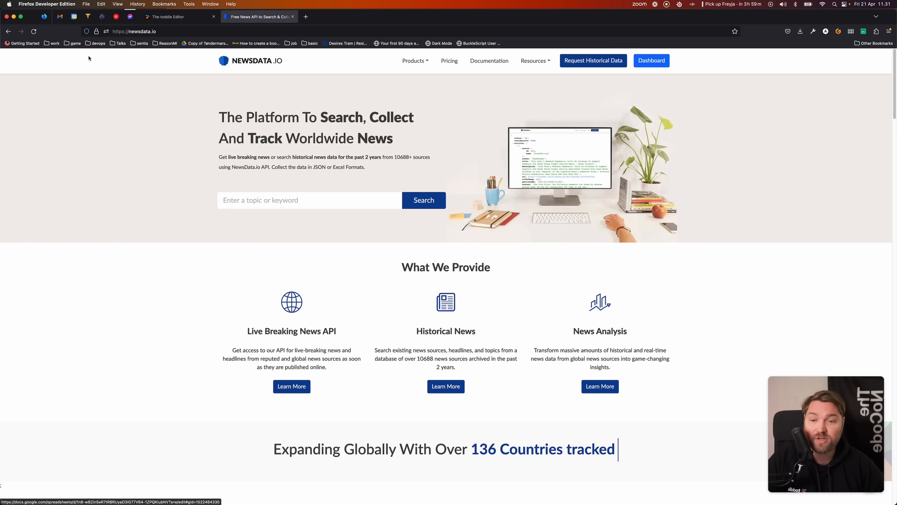
# Search the news site for the keyword "turtles".
pyautogui.click(275, 204)
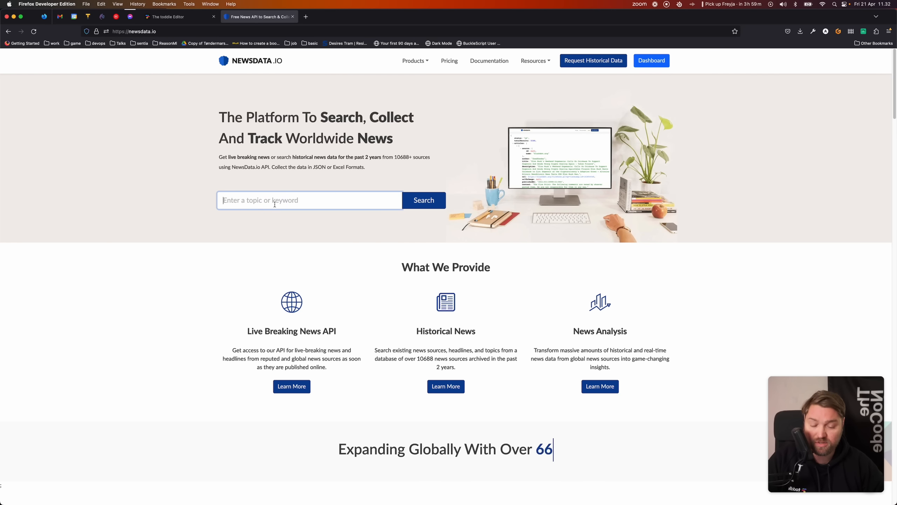
pyautogui.press('Return')
pyautogui.write('turtles')
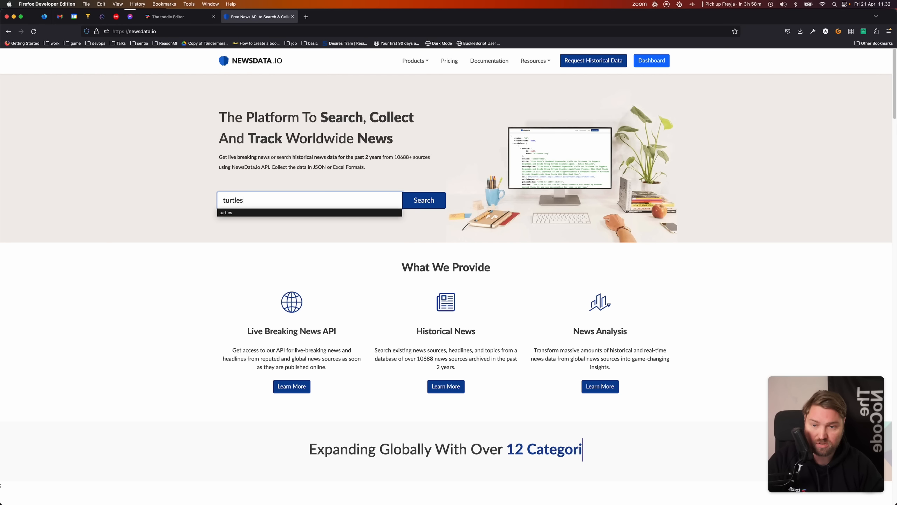
pyautogui.press('Return')
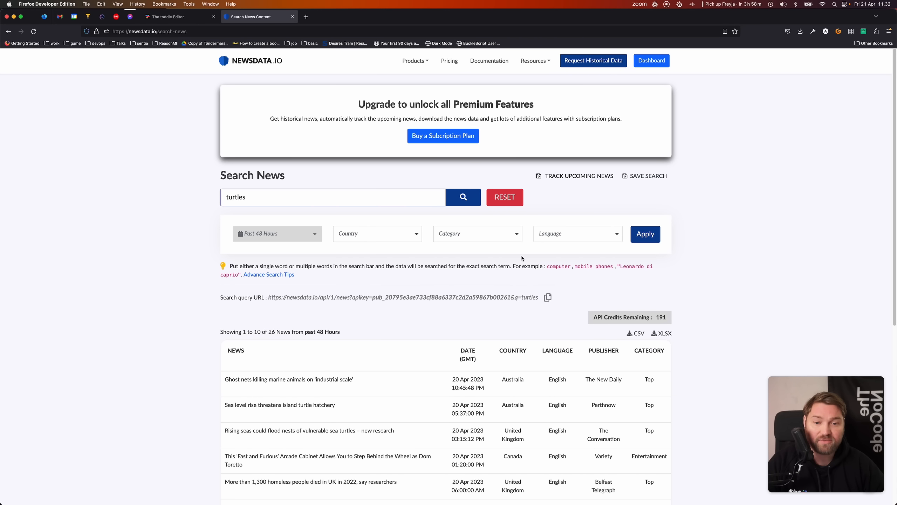
# Filter the turtles news search to articles in English and apply the filter.
pyautogui.click(590, 234)
pyautogui.scroll(-5, 589, 287)
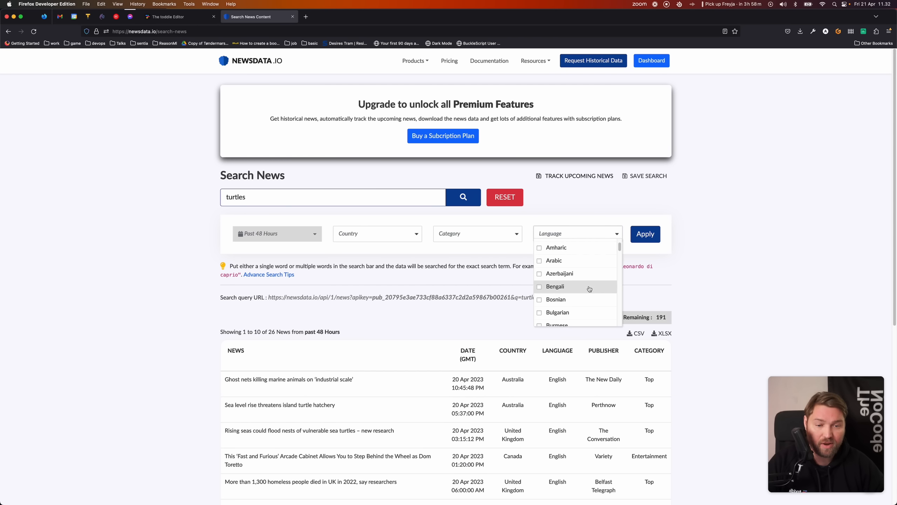
pyautogui.scroll(-2, 583, 287)
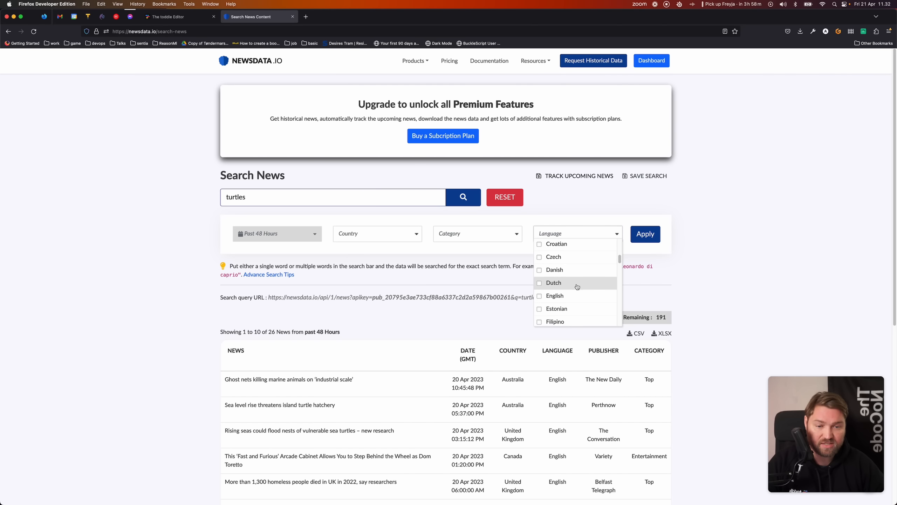
pyautogui.click(539, 298)
pyautogui.click(648, 238)
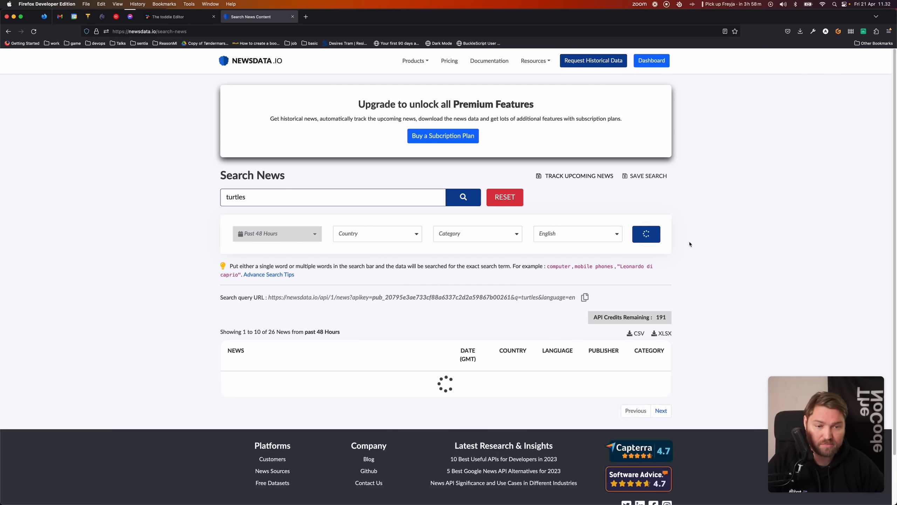
# Examine the API key parameter in the search query URL and copy the full URL.
pyautogui.scroll(-3, 295, 368)
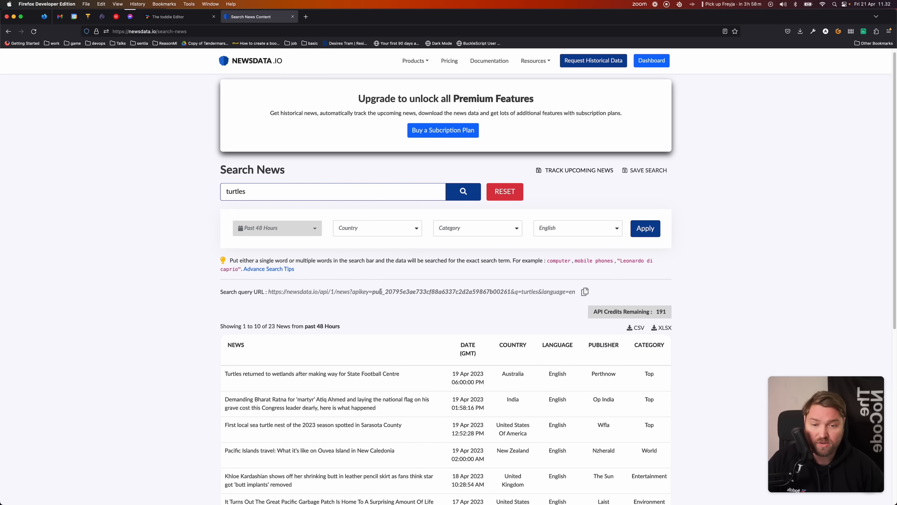
pyautogui.moveTo(372, 292); pyautogui.dragTo(511, 291)
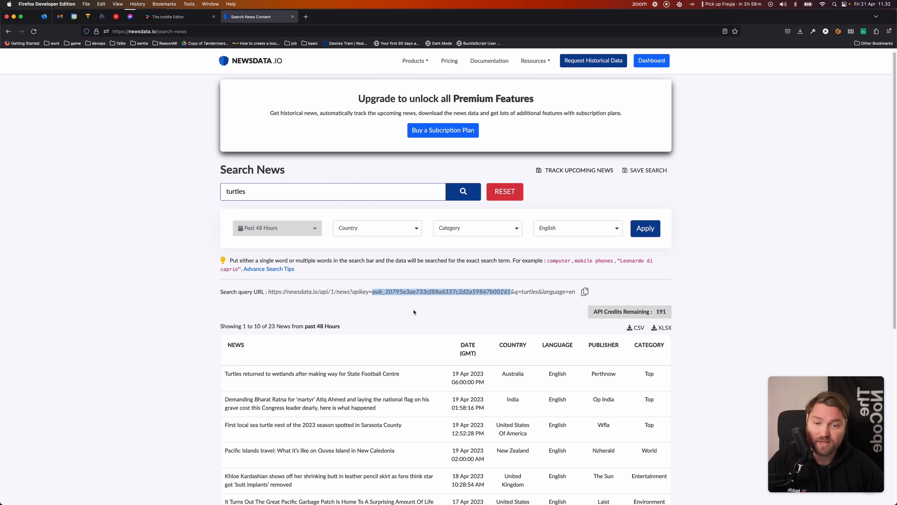
pyautogui.click(484, 320)
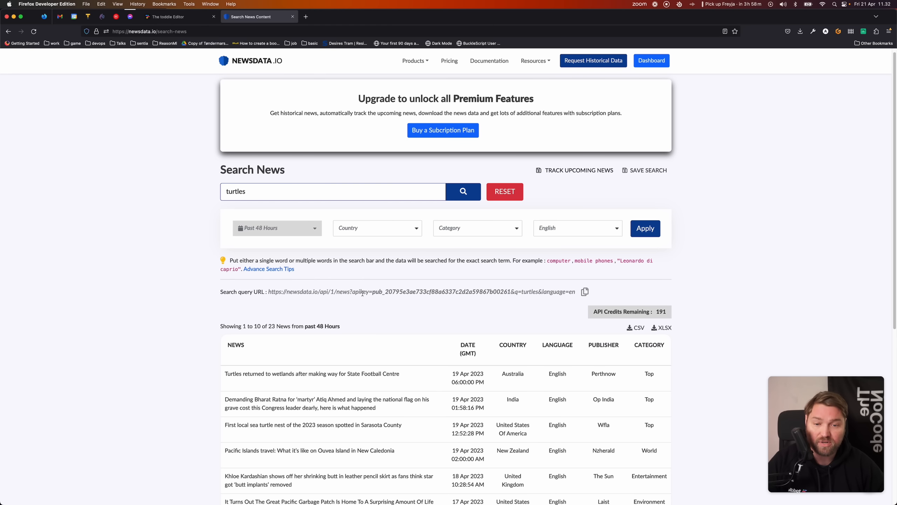
pyautogui.click(585, 292)
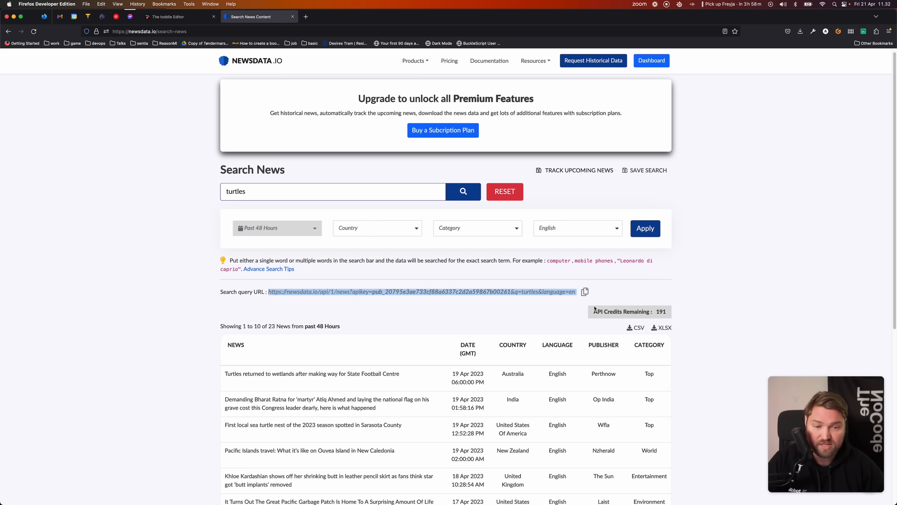
# Switch to the toddle editor and add an API request named "Turtle news" to the HomePage.
pyautogui.click(179, 17)
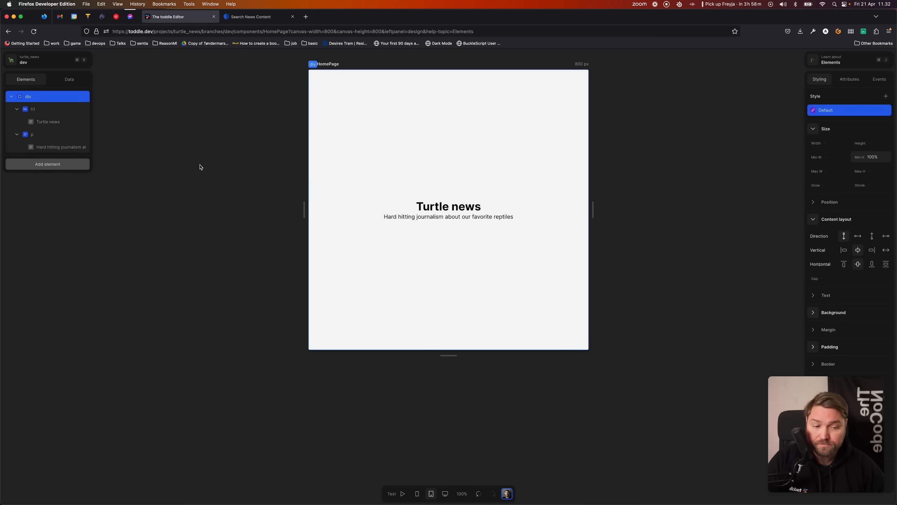
pyautogui.click(73, 82)
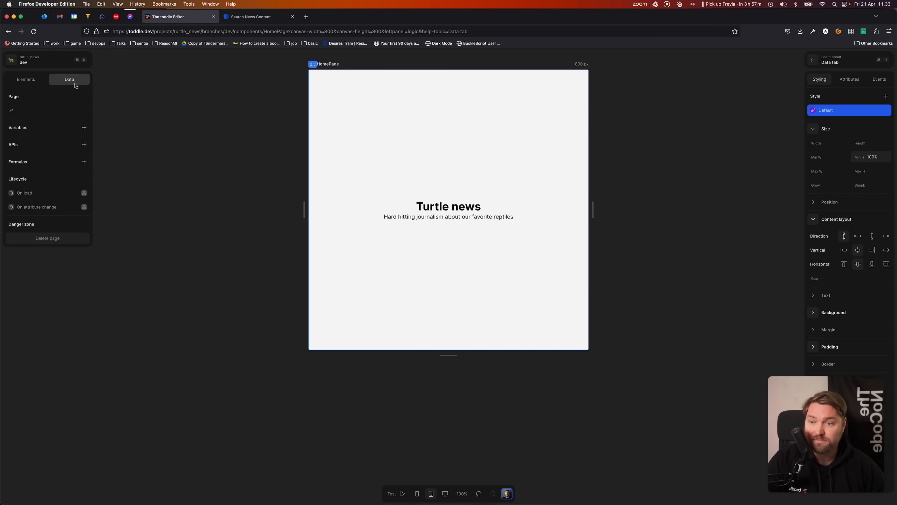
pyautogui.click(84, 145)
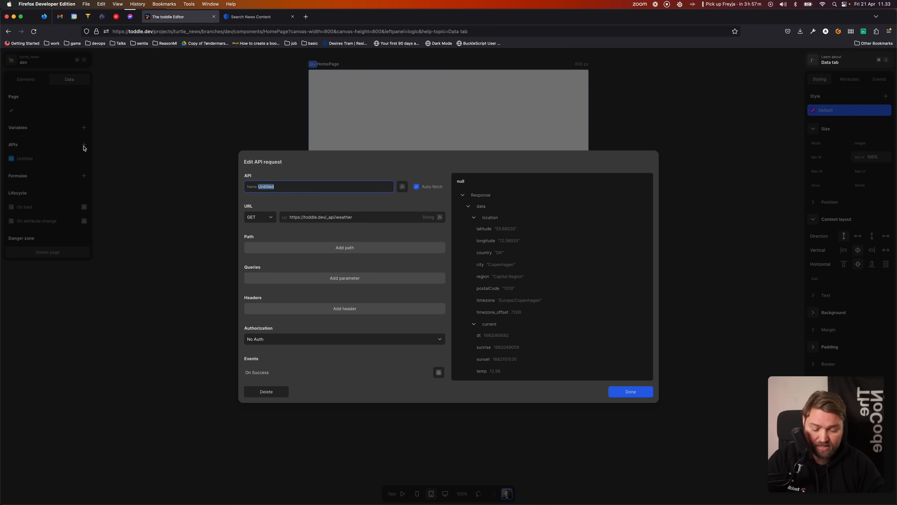
pyautogui.write('Turtle news')
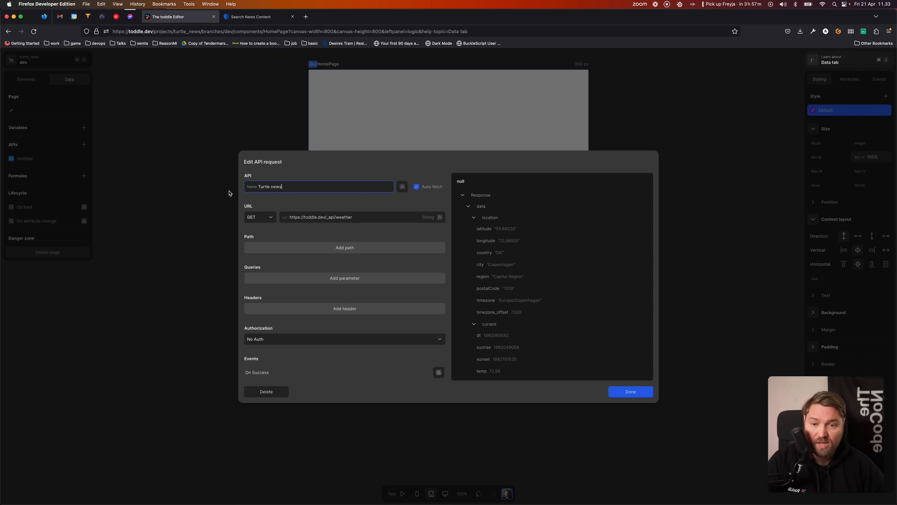
# Replace the Turtle news request's URL with the copied NewsData.io query URL containing the API key, and finish editing the request.
pyautogui.tripleClick(381, 218)
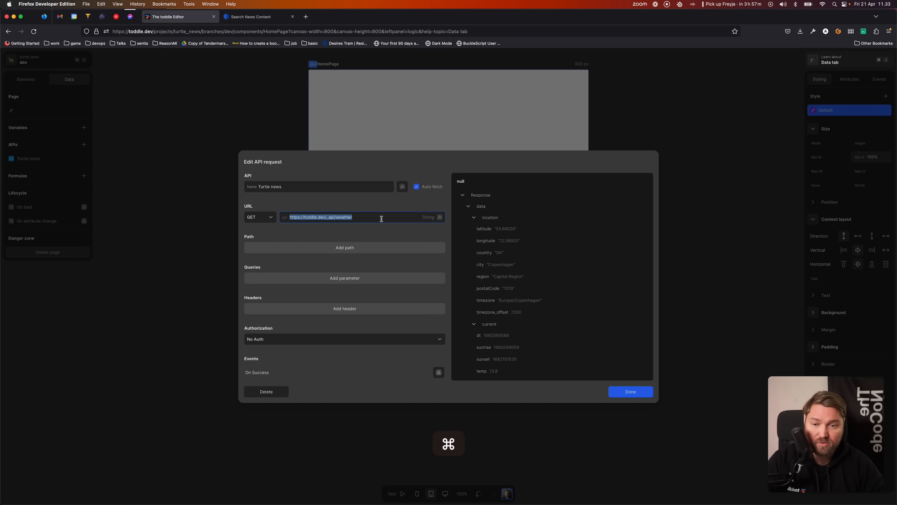
pyautogui.press('cmd+BackSpace')
pyautogui.press('cmd+v')
pyautogui.press('cmd+Left')
pyautogui.press('Right')
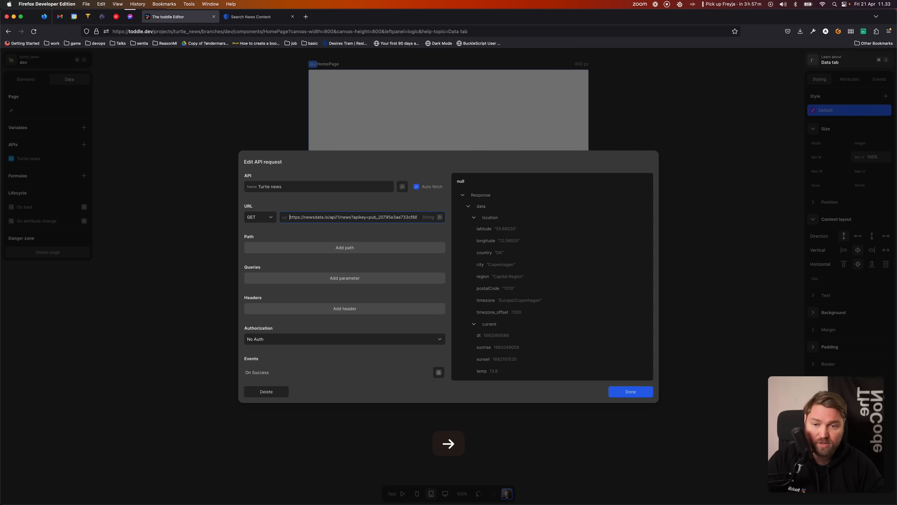
pyautogui.press('Tab')
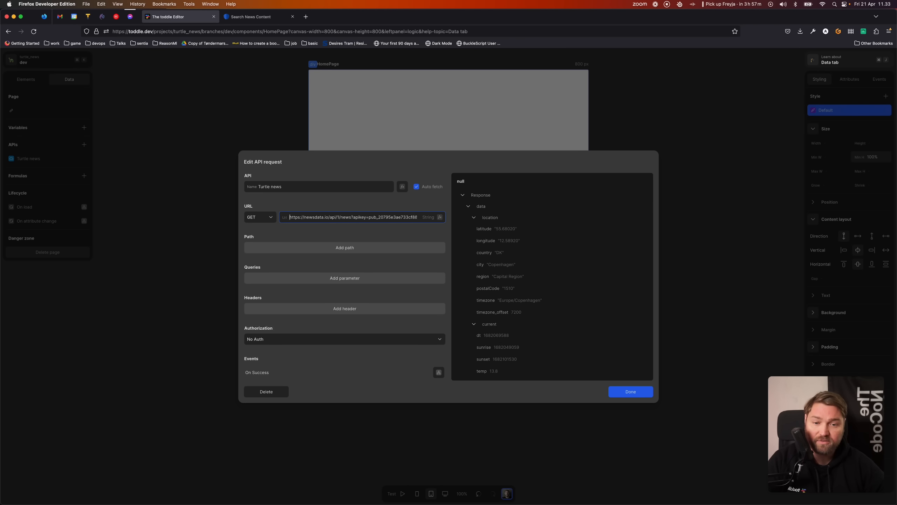
pyautogui.click(380, 217)
pyautogui.press('super+Left')
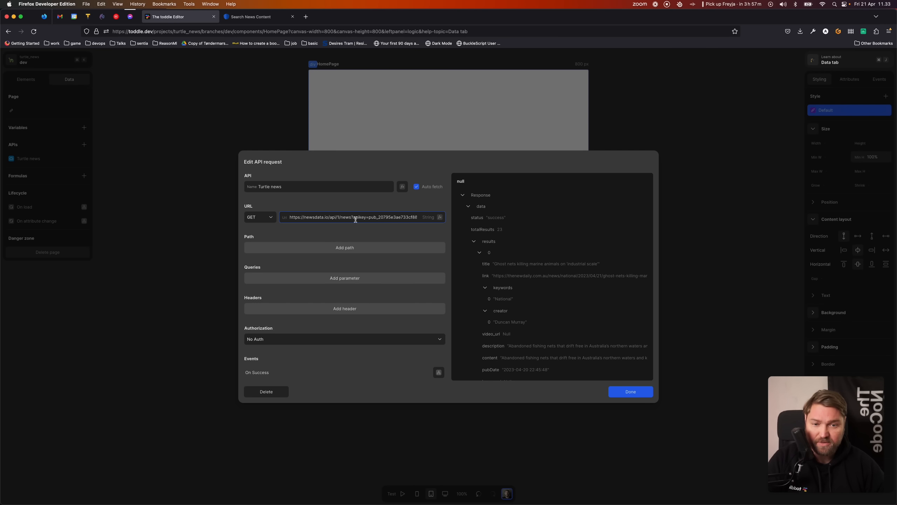
pyautogui.press('Tab')
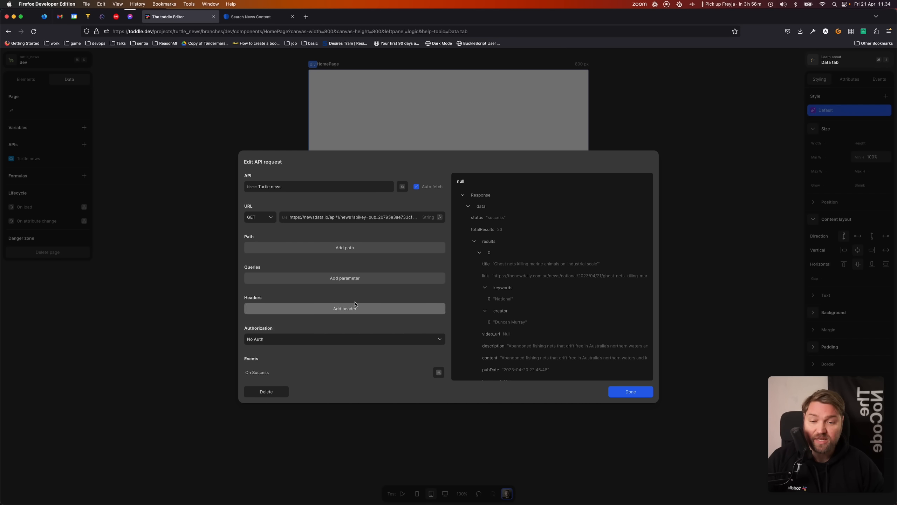
pyautogui.scroll(-1, 332, 308)
pyautogui.scroll(-2, 332, 308)
pyautogui.scroll(3, 301, 334)
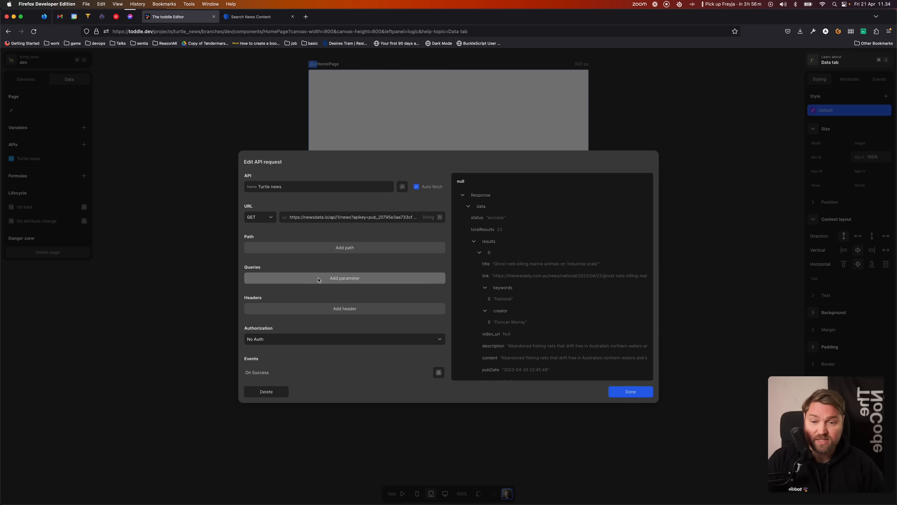
pyautogui.click(630, 392)
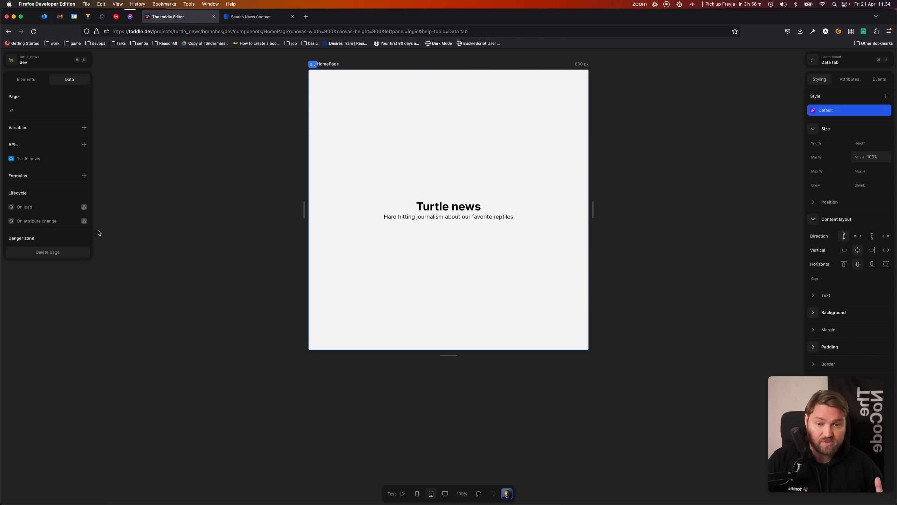
# Reopen the Turtle news request and collapse every article entry in the response's results list to examine its structure.
pyautogui.click(52, 158)
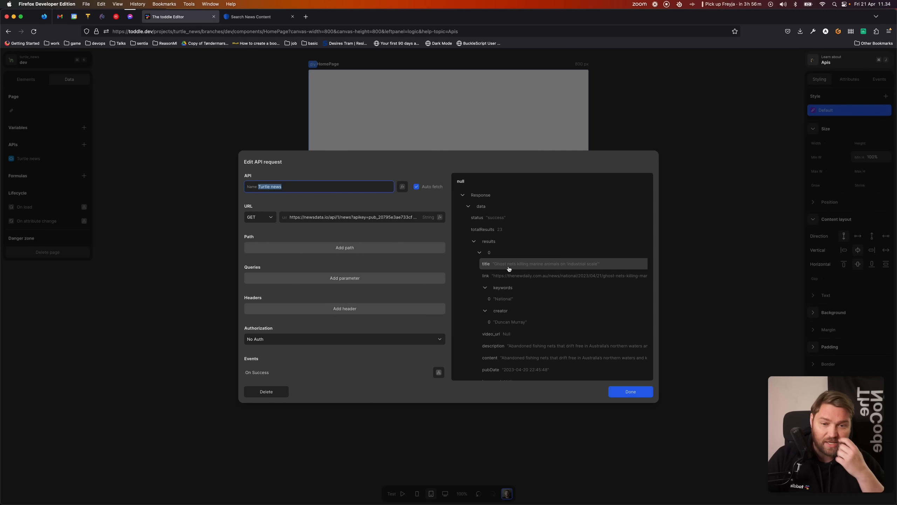
pyautogui.scroll(-1, 546, 276)
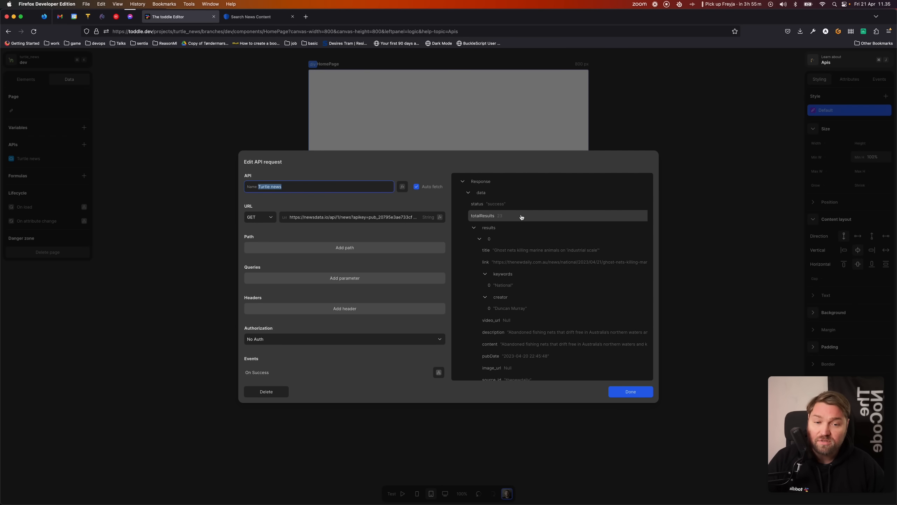
pyautogui.click(474, 228)
pyautogui.click(473, 241)
pyautogui.click(480, 263)
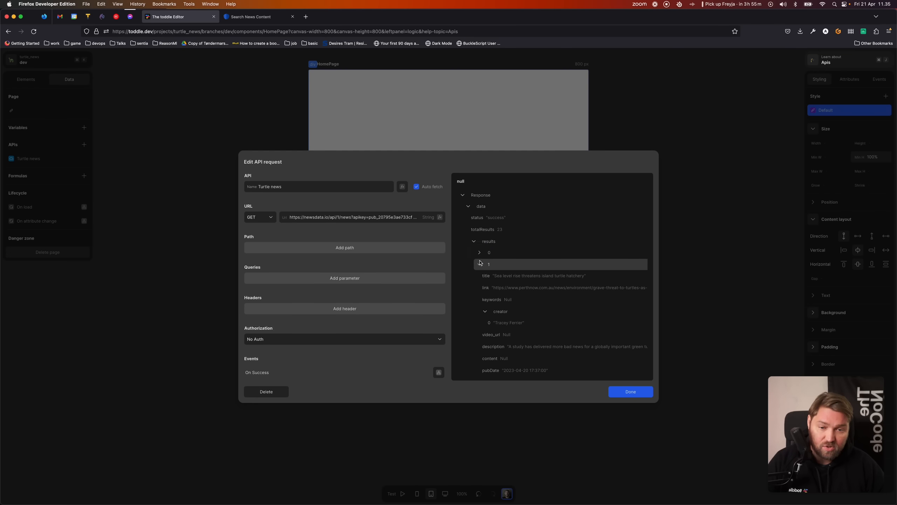
pyautogui.click(479, 276)
pyautogui.click(480, 288)
pyautogui.click(480, 300)
pyautogui.click(479, 300)
pyautogui.click(479, 312)
pyautogui.click(480, 324)
pyautogui.click(480, 336)
pyautogui.click(480, 348)
pyautogui.scroll(-2, 483, 301)
pyautogui.click(482, 299)
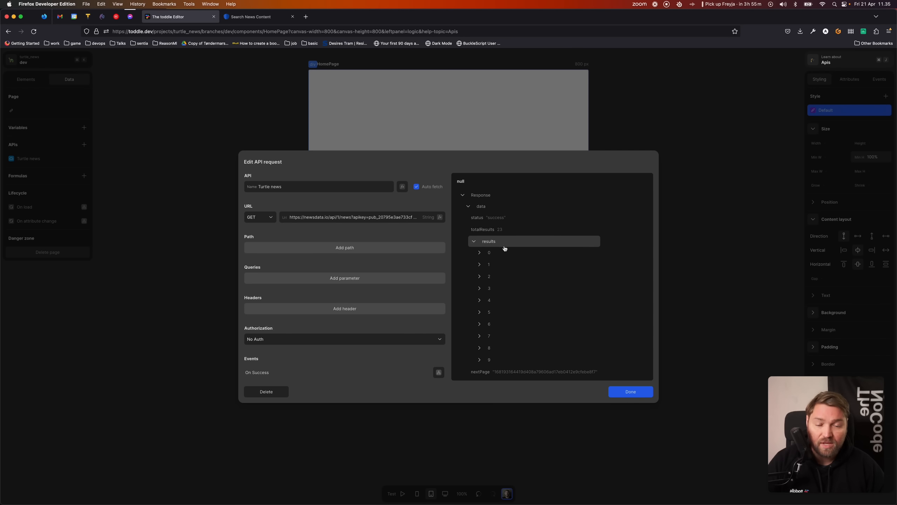
pyautogui.scroll(1, 516, 237)
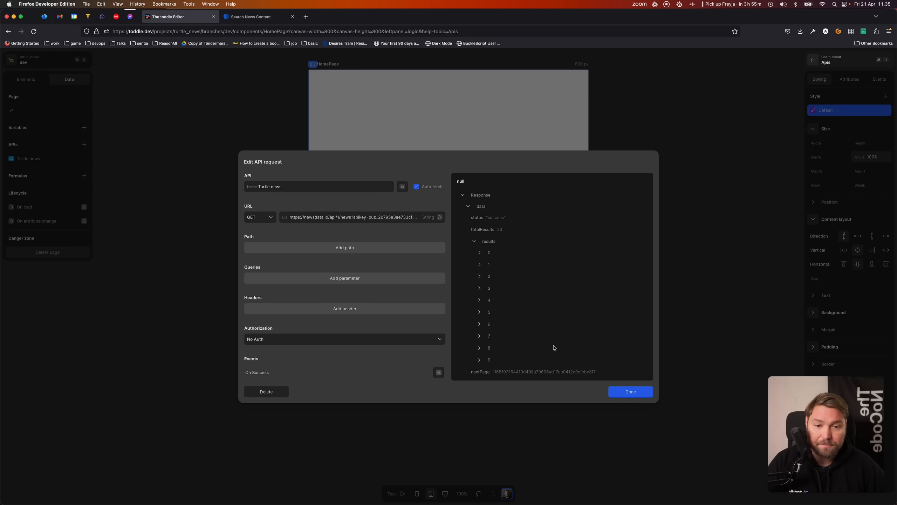
# Expand the first article in the results, examine its fields such as title, link and description, and close the request.
pyautogui.click(479, 253)
pyautogui.scroll(-1, 512, 249)
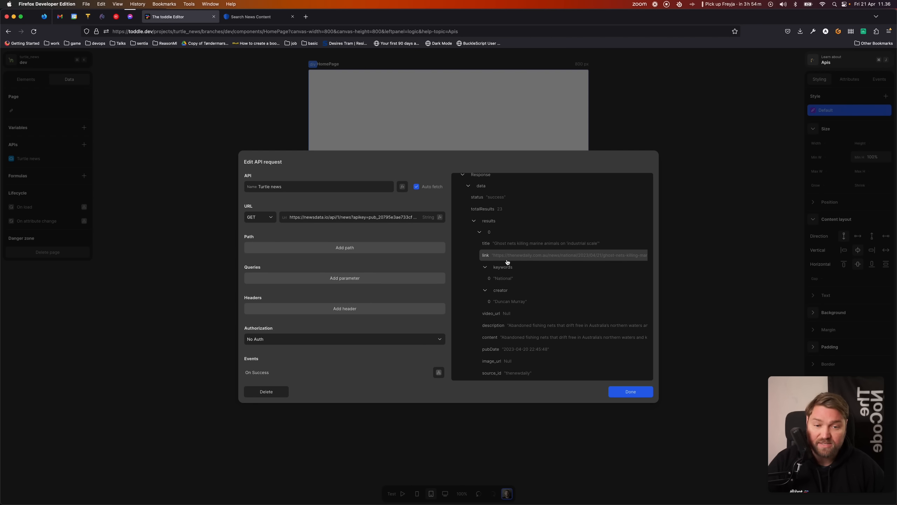
pyautogui.scroll(-1, 529, 260)
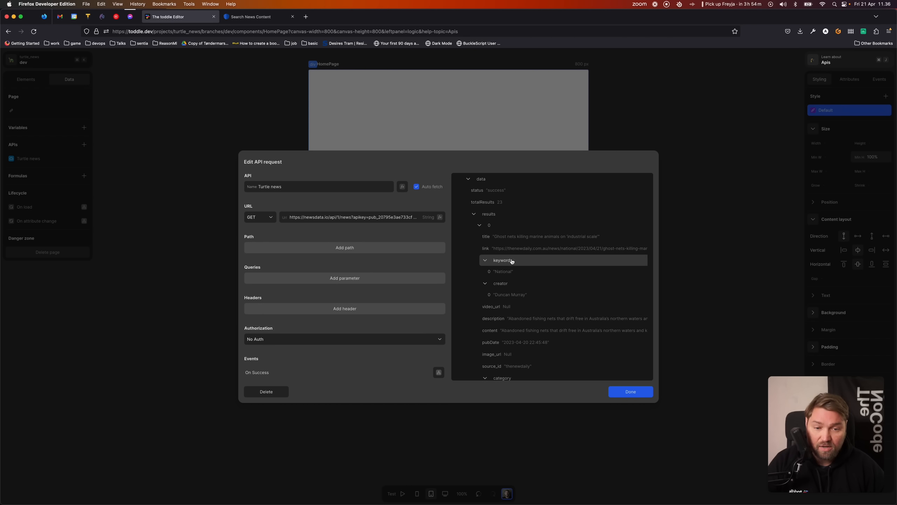
pyautogui.scroll(-3, 540, 294)
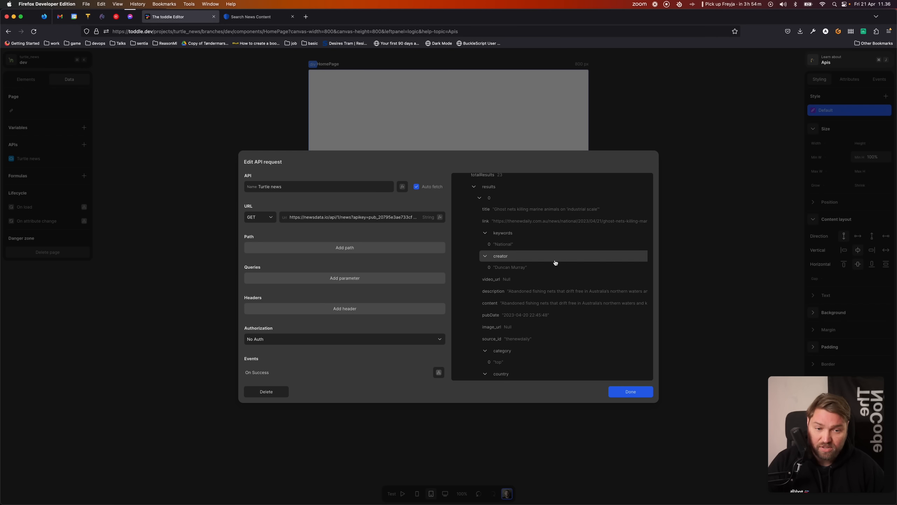
pyautogui.scroll(-8, 555, 263)
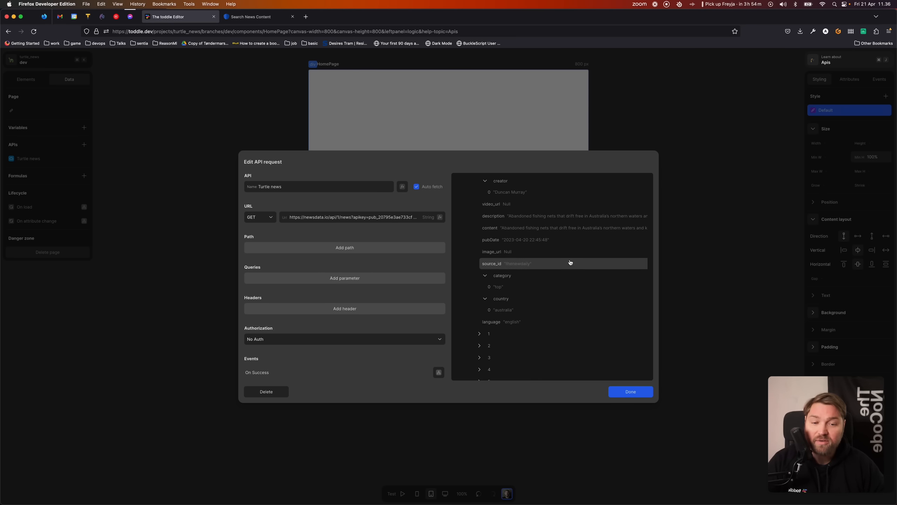
pyautogui.scroll(3, 558, 264)
pyautogui.scroll(2, 537, 247)
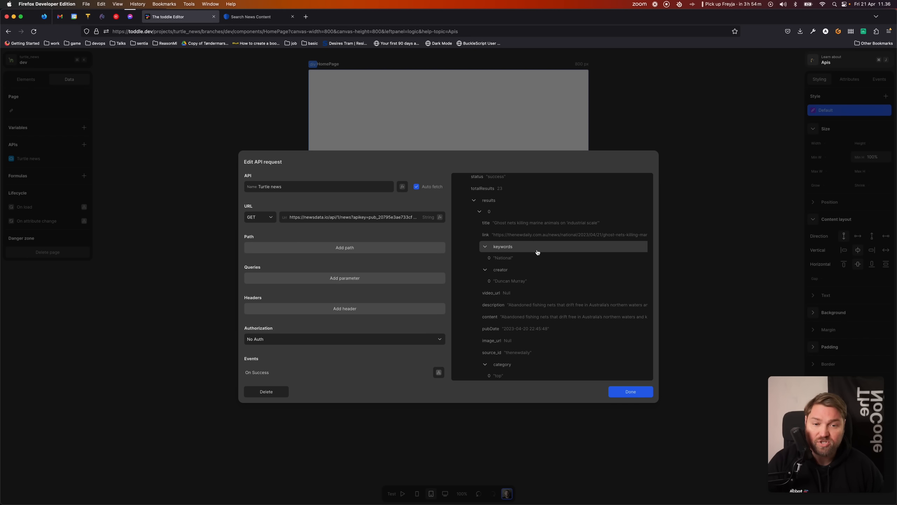
pyautogui.scroll(3, 537, 251)
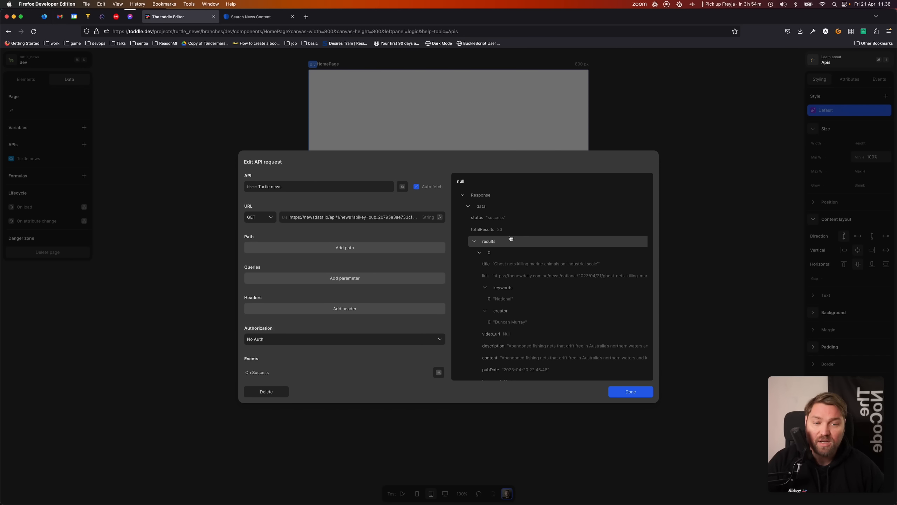
pyautogui.scroll(-1, 530, 276)
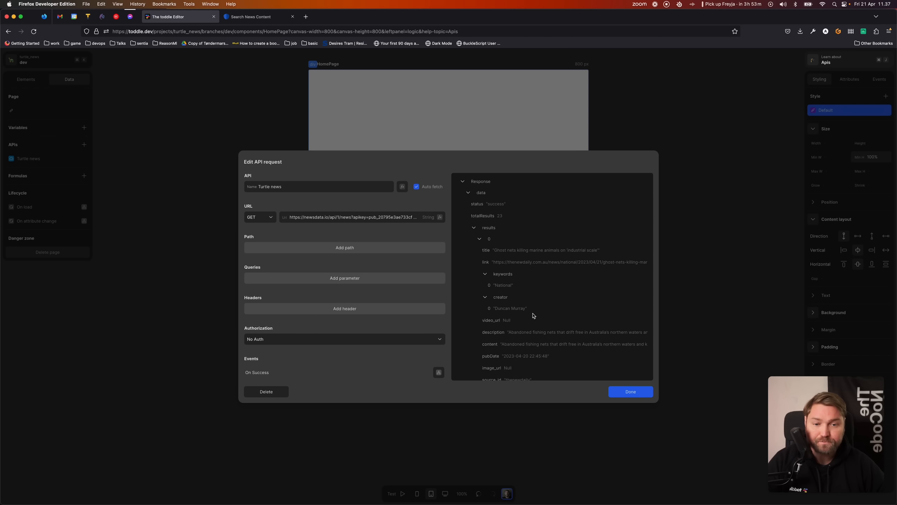
pyautogui.scroll(-1, 533, 308)
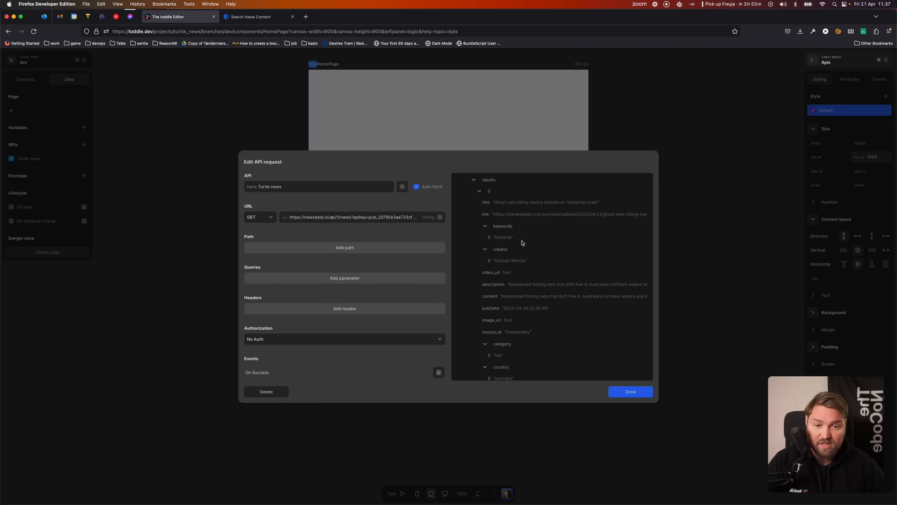
pyautogui.scroll(-2, 516, 212)
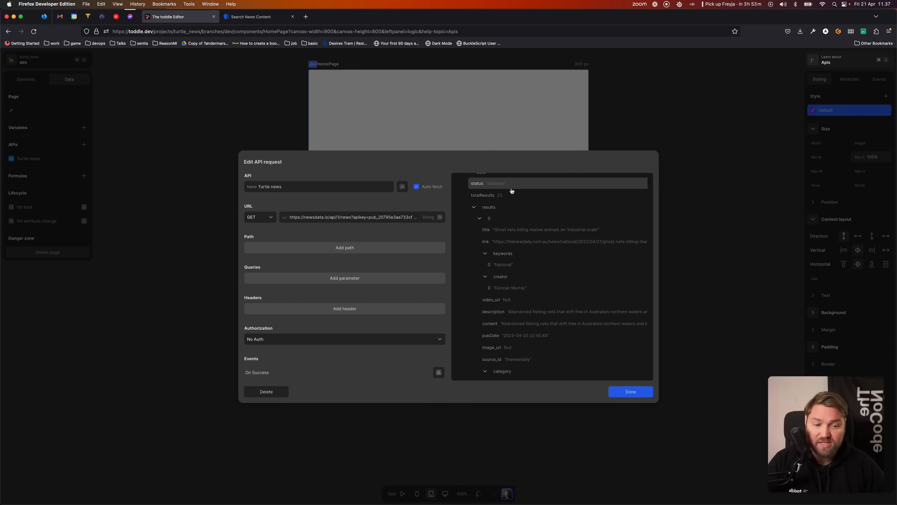
pyautogui.click(633, 391)
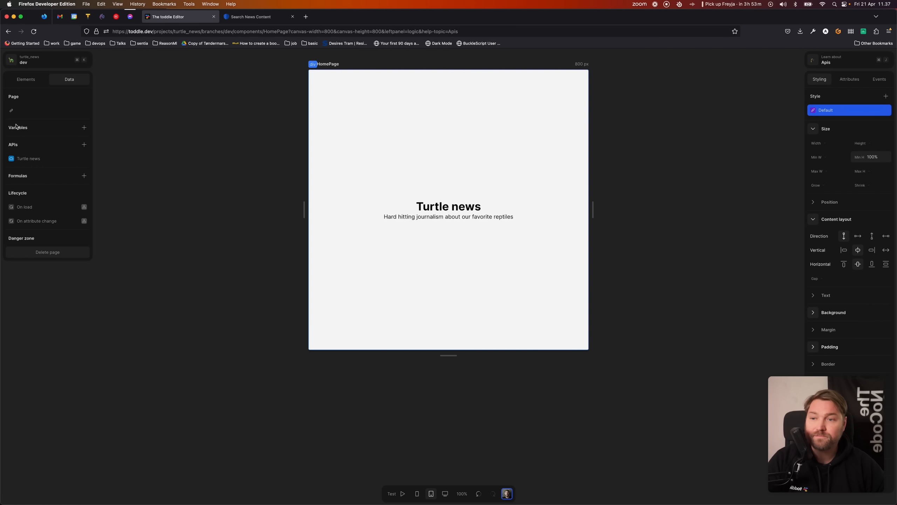
# Add a main element inside the page's root div.
pyautogui.click(21, 79)
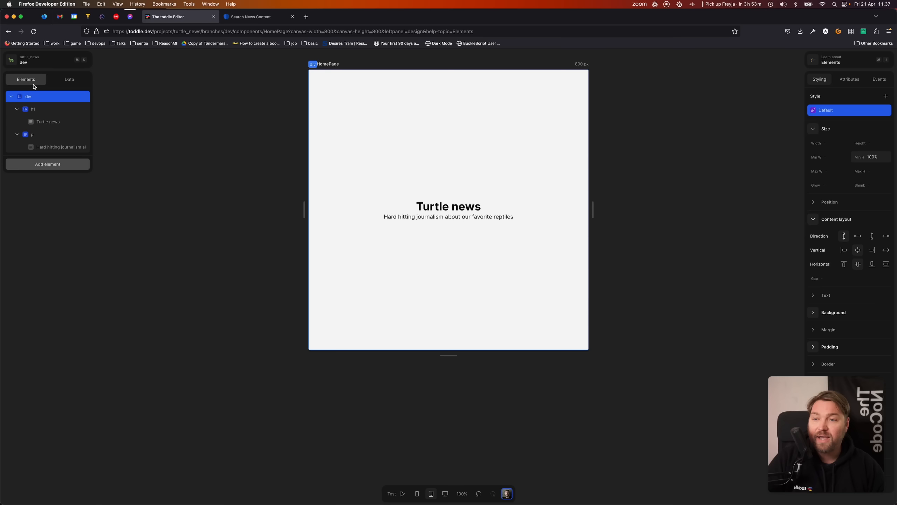
pyautogui.click(58, 97)
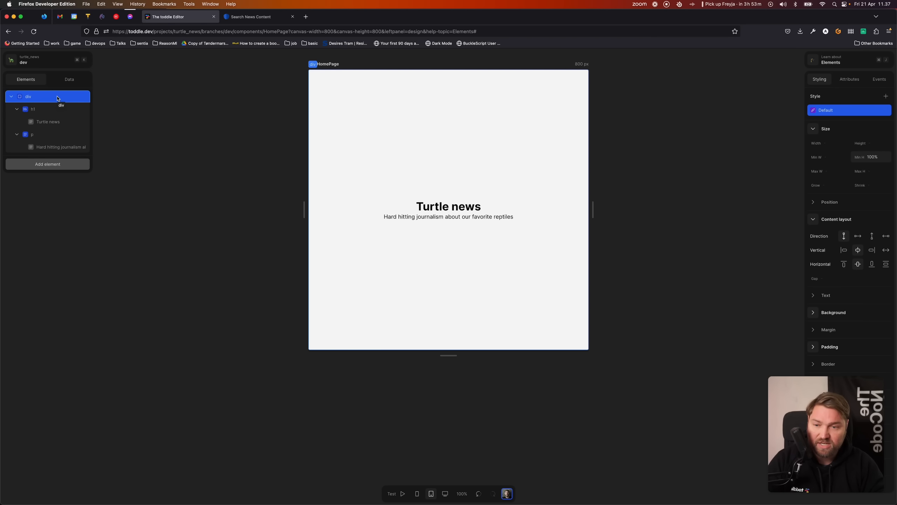
pyautogui.click(47, 165)
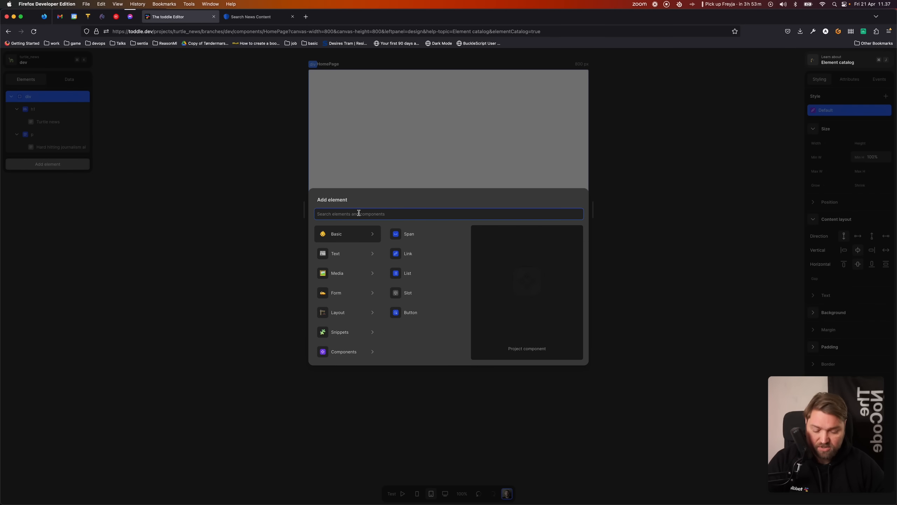
pyautogui.write('main')
pyautogui.press('Return')
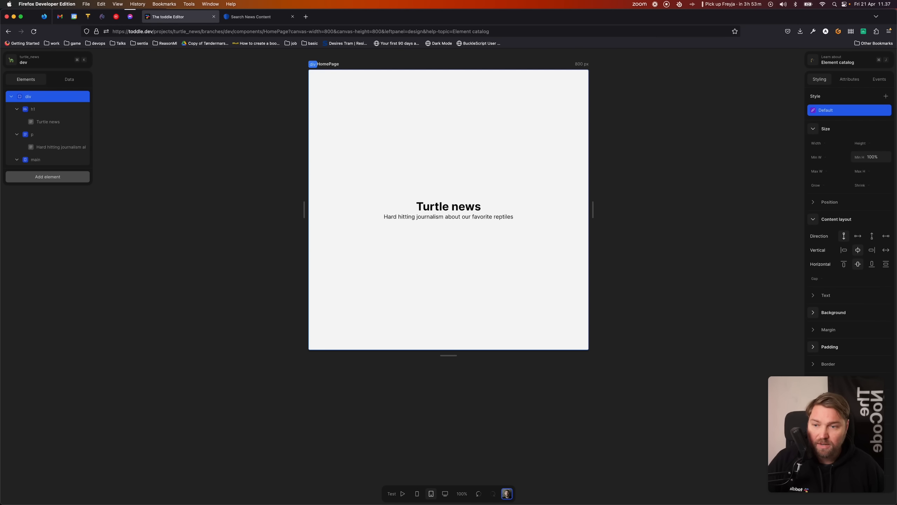
# Insert the ready-made Card element inside the main element.
pyautogui.click(59, 161)
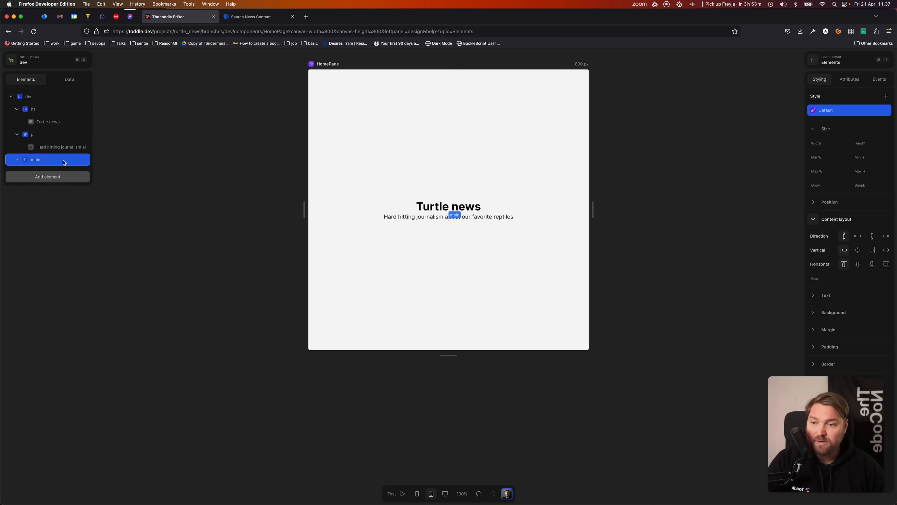
pyautogui.click(47, 177)
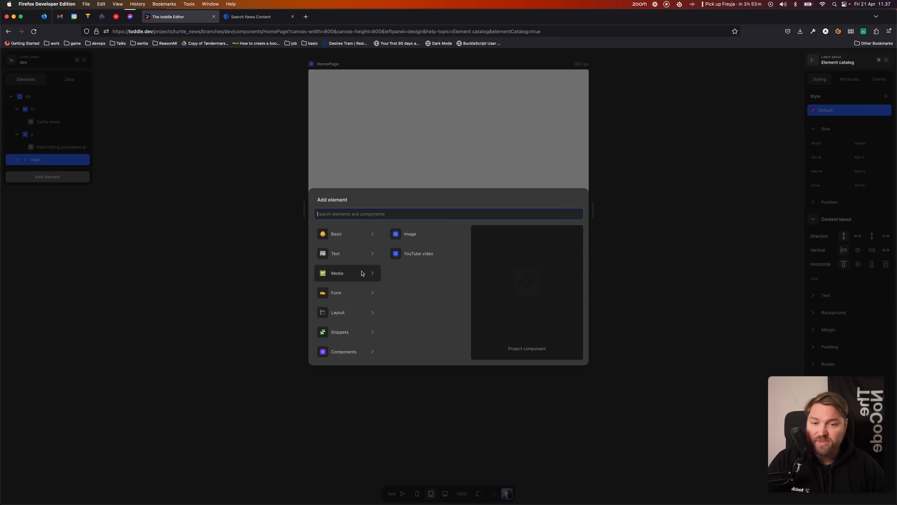
pyautogui.write('car')
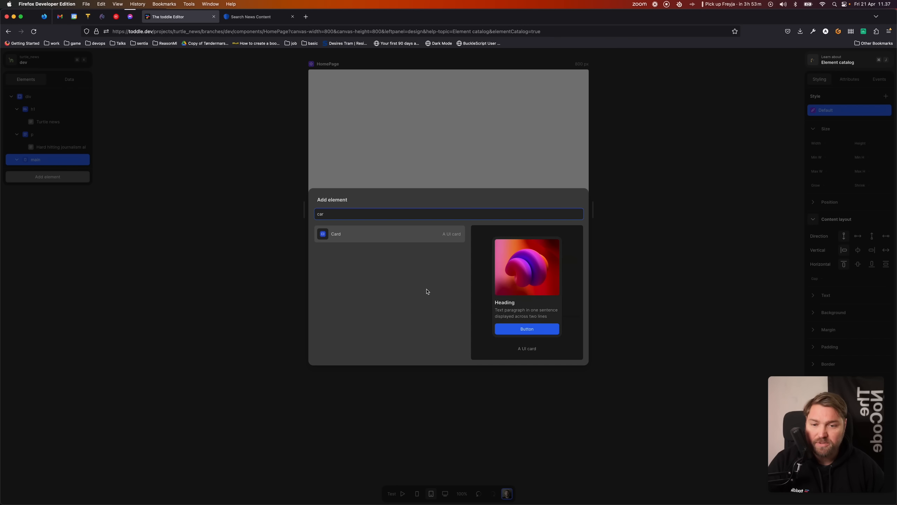
pyautogui.click(357, 239)
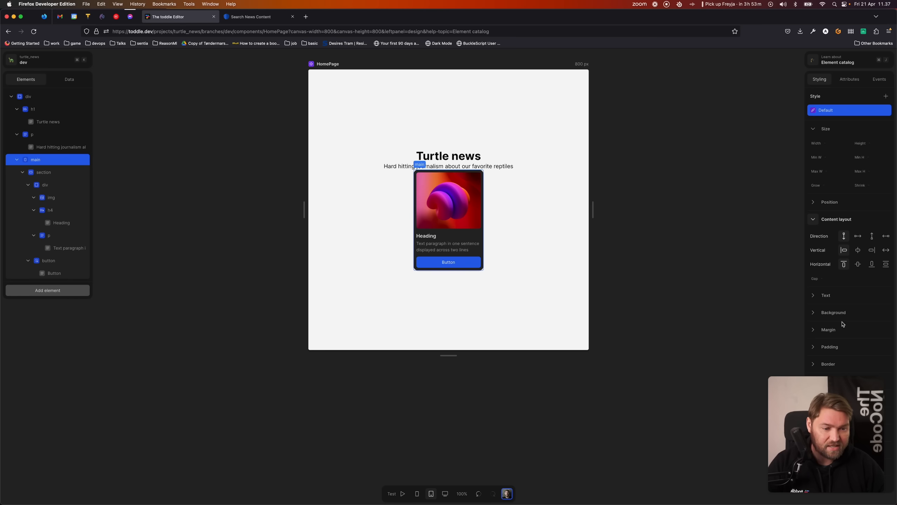
# Give the main element a separate top margin of 7.
pyautogui.click(813, 329)
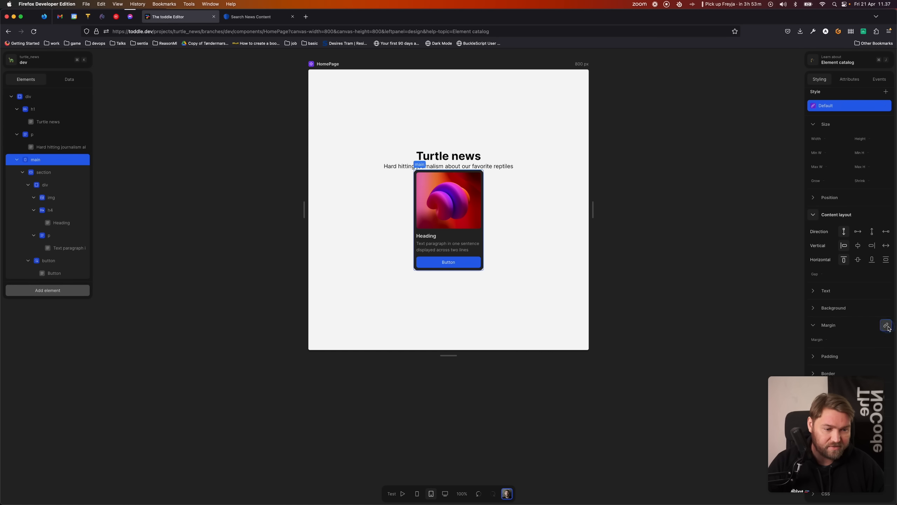
pyautogui.click(837, 350)
pyautogui.hotkey('shift', 'Up')
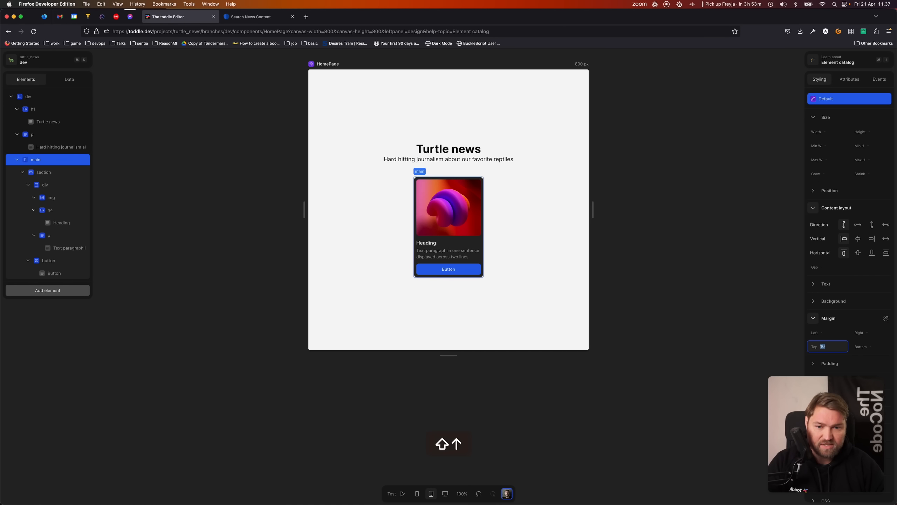
pyautogui.press('Down')
pyautogui.press('Down')
pyautogui.press('Down')
pyautogui.click(585, 257)
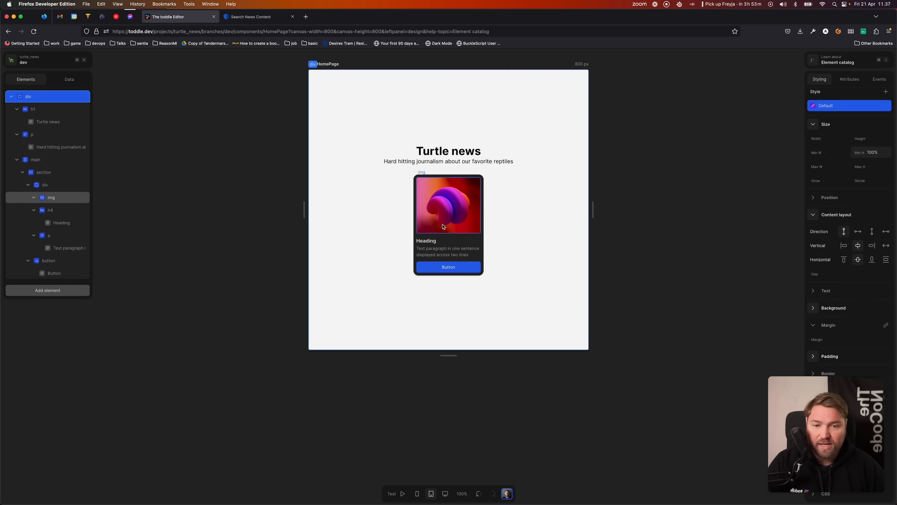
# Set the width of the card's section element to 100.
pyautogui.click(415, 237)
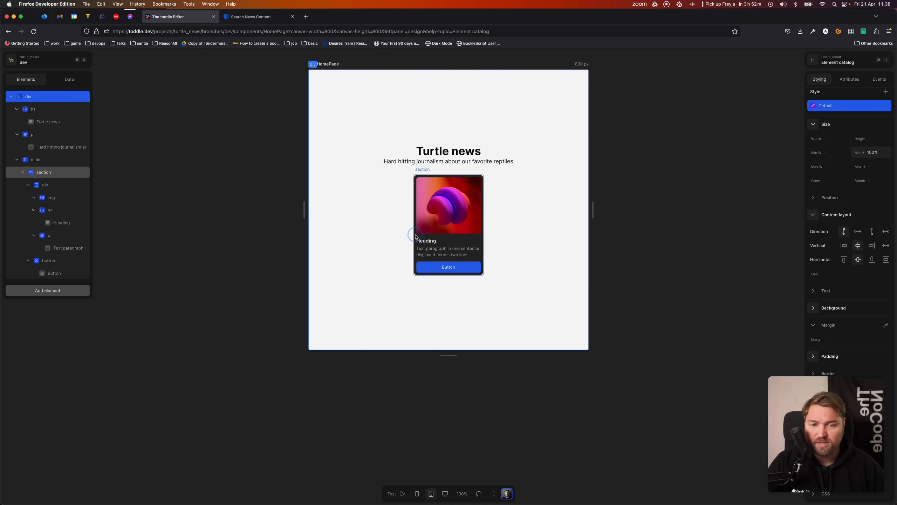
pyautogui.click(837, 138)
pyautogui.hotkey('shift', 'Up')
pyautogui.hotkey('shift', 'Up')
pyautogui.hotkey('shift', 'Up')
pyautogui.hotkey('shift', 'Up')
pyautogui.hotkey('shift', 'Up')
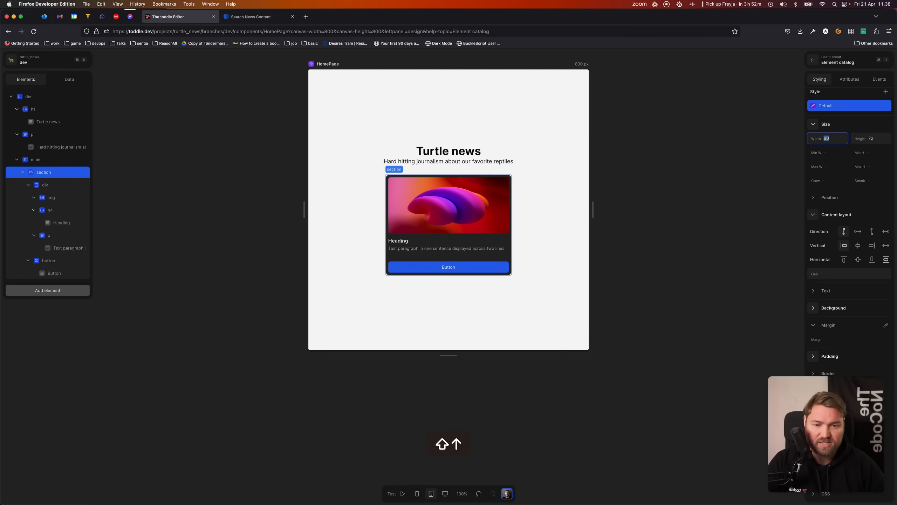
# Clear the fixed heights of the card's image and of the section element around it.
pyautogui.click(450, 219)
pyautogui.click(871, 142)
pyautogui.press('BackSpace')
pyautogui.press('Tab')
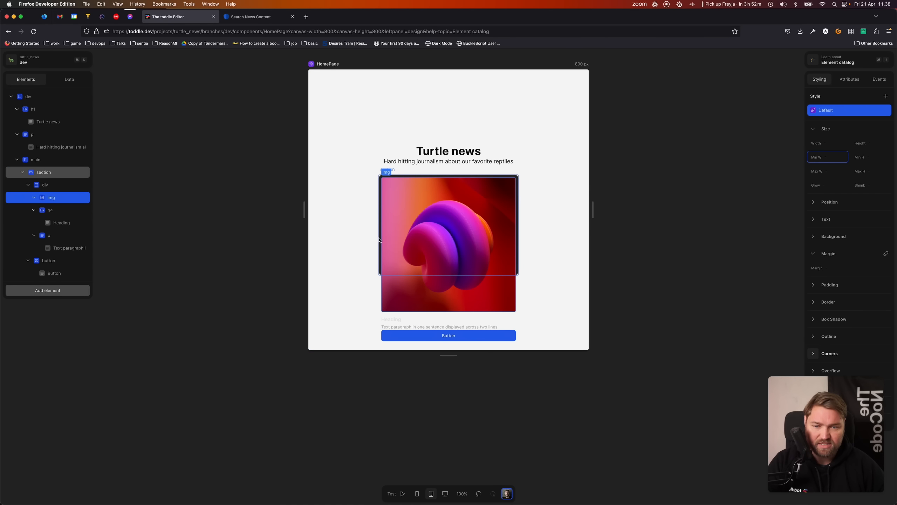
pyautogui.click(374, 243)
pyautogui.click(887, 141)
pyautogui.press('super+BackSpace')
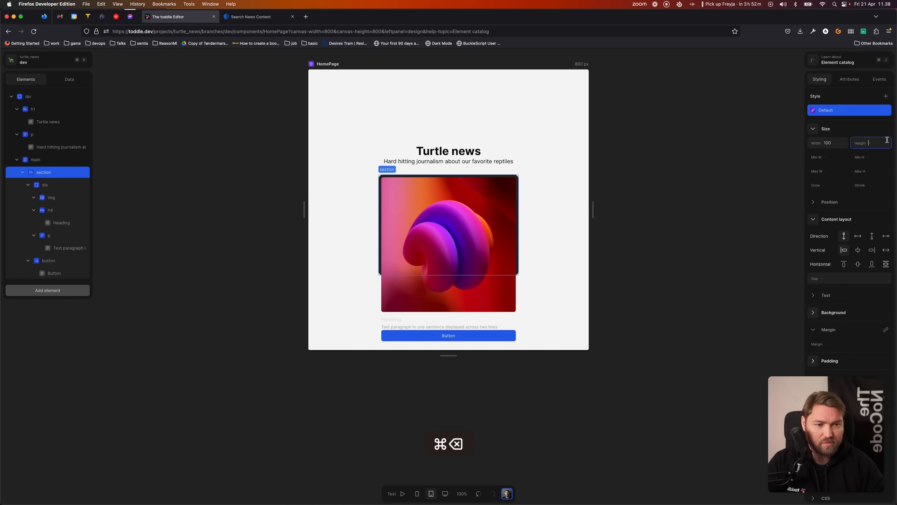
pyautogui.press('Tab')
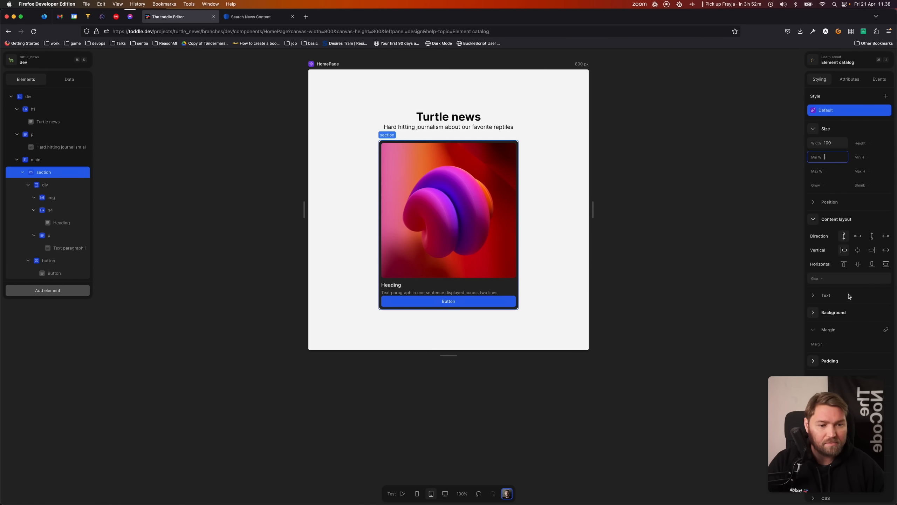
# Set the content gap of the card's section element to 2.
pyautogui.click(852, 278)
pyautogui.write('2')
pyautogui.press('Return')
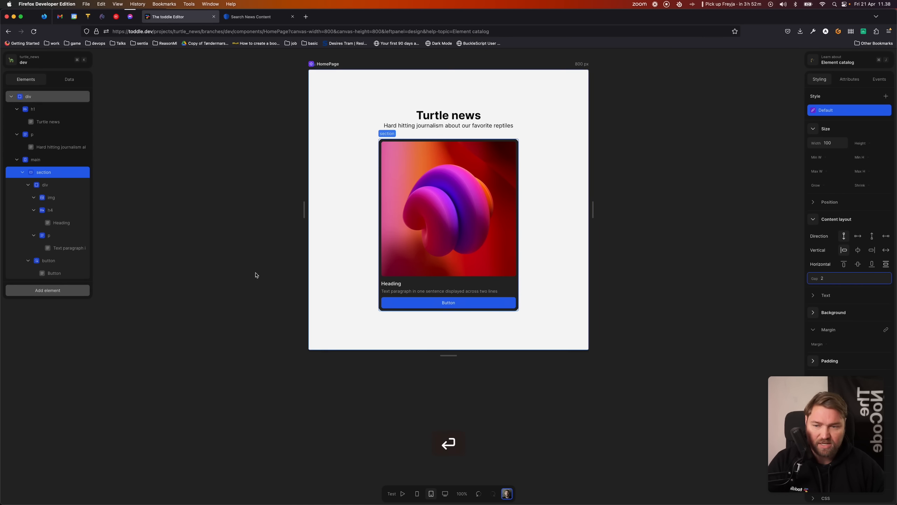
# Set the content gap of the div inside the card's section to 1.
pyautogui.click(459, 278)
pyautogui.click(851, 278)
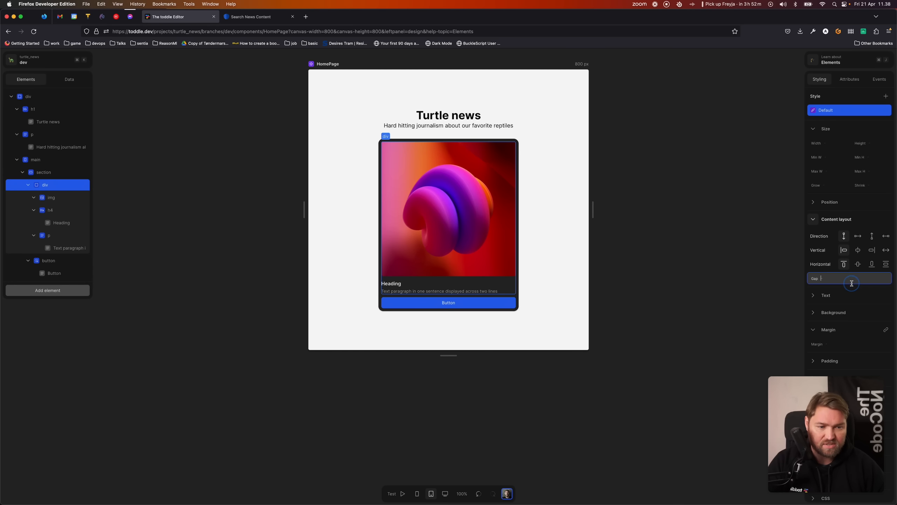
pyautogui.write('2')
pyautogui.press('Return')
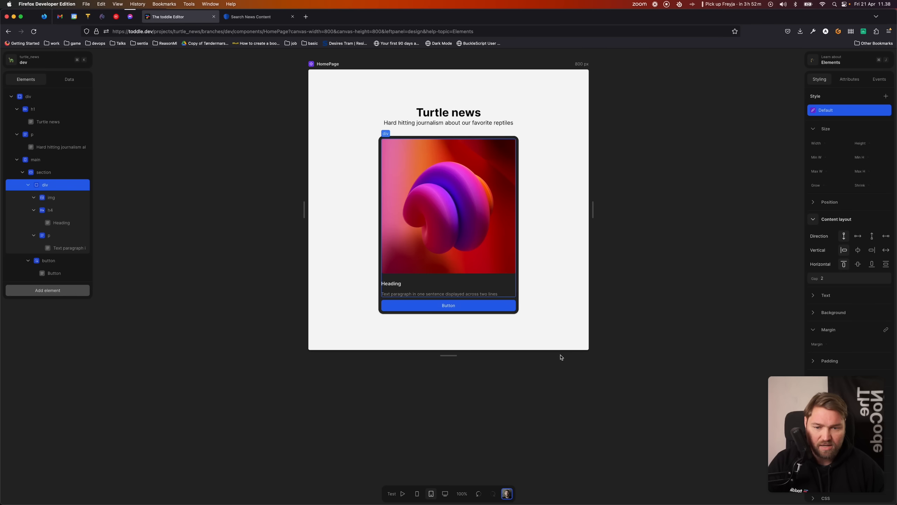
pyautogui.doubleClick(841, 278)
pyautogui.write('1')
pyautogui.press('Return')
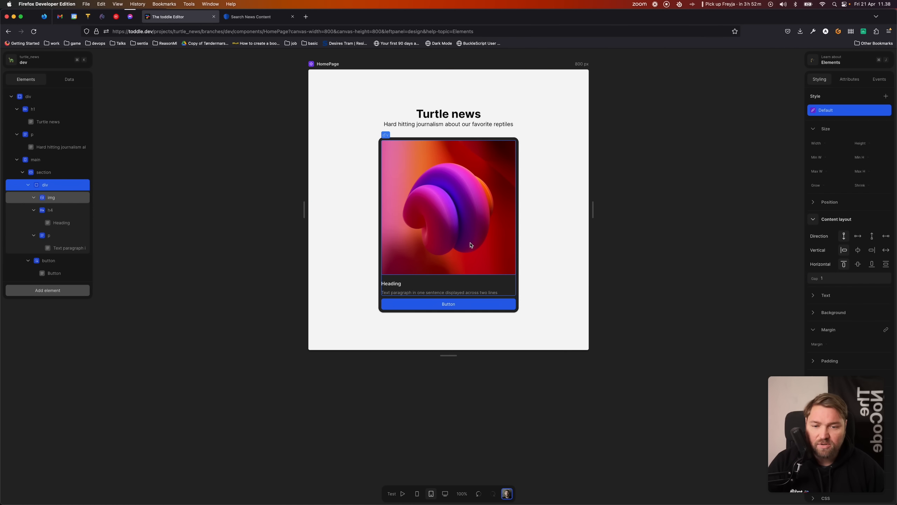
# Change the background color of the page's root div to grey-900.
pyautogui.click(380, 219)
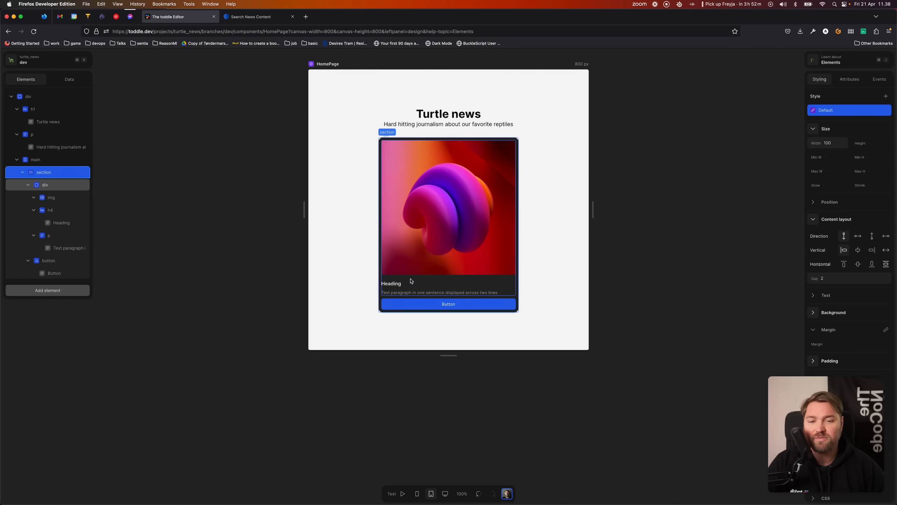
pyautogui.click(348, 144)
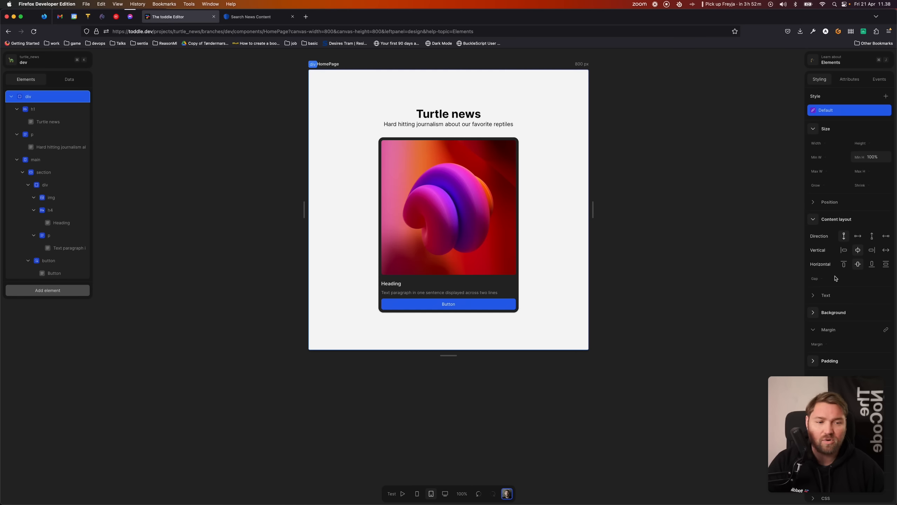
pyautogui.click(813, 312)
pyautogui.click(861, 345)
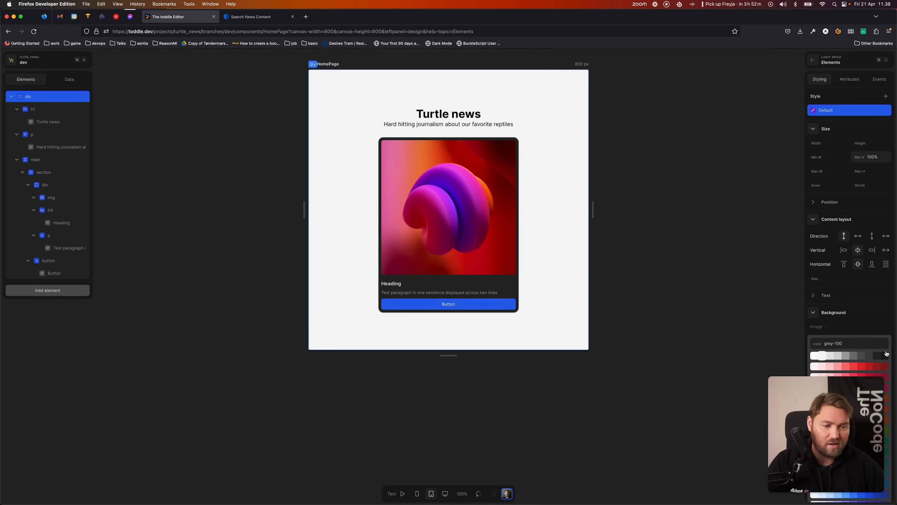
pyautogui.click(885, 356)
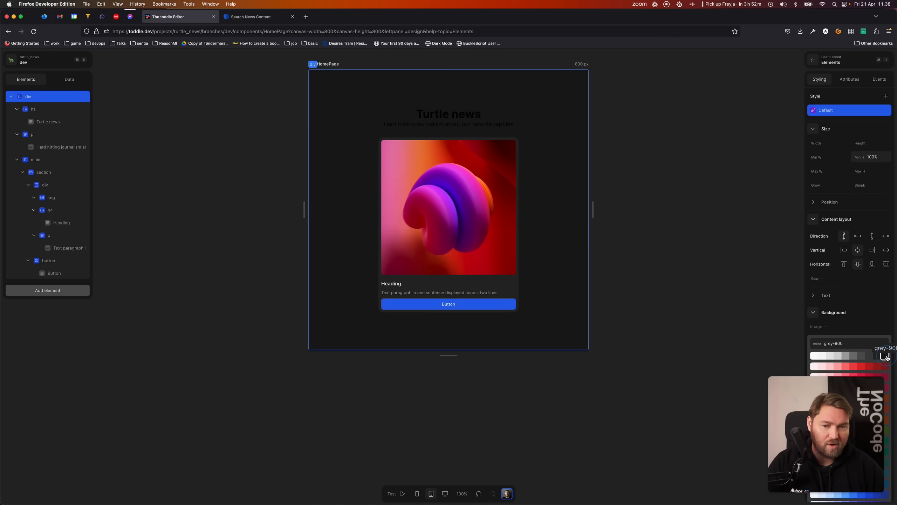
# Set the text color of the "Turtle news" h1 heading to a light grey.
pyautogui.click(460, 116)
pyautogui.click(814, 219)
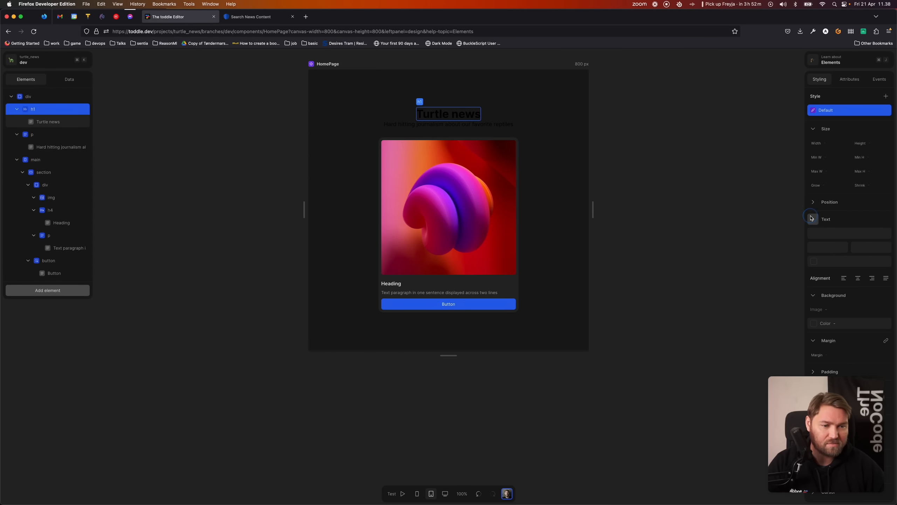
pyautogui.click(823, 264)
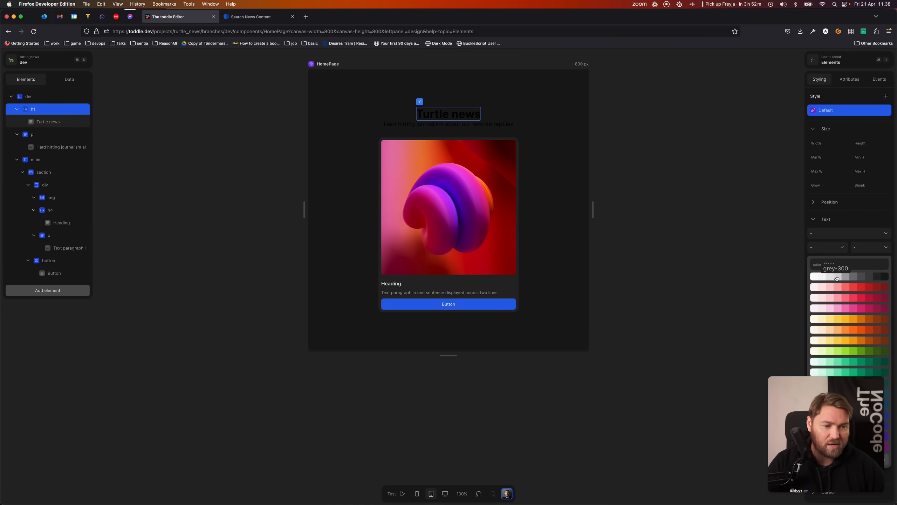
pyautogui.click(851, 278)
# Set the text color of the tagline paragraph below the heading to grey-500.
pyautogui.click(499, 128)
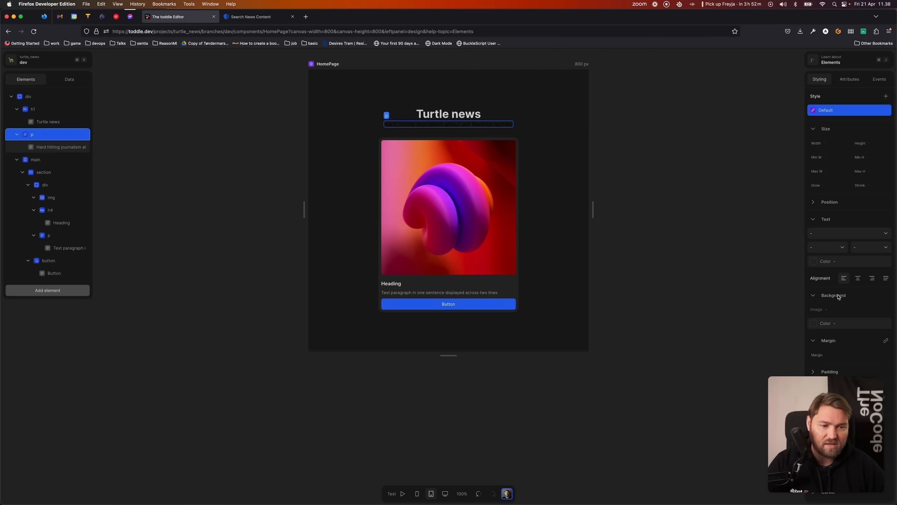
pyautogui.click(816, 323)
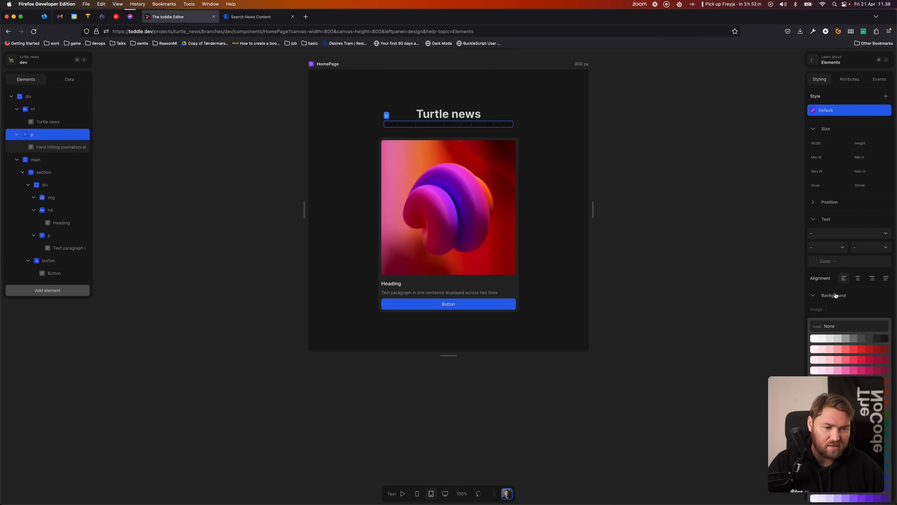
pyautogui.click(823, 261)
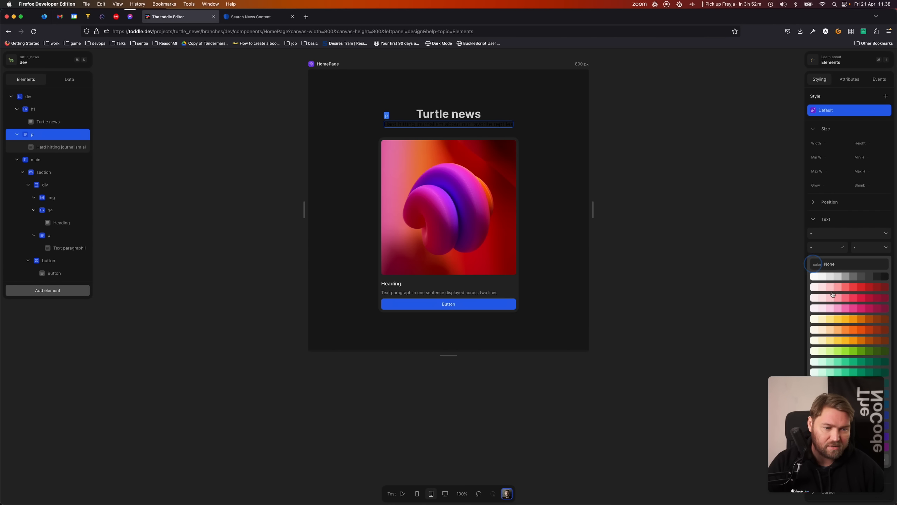
pyautogui.click(854, 276)
pyautogui.click(706, 224)
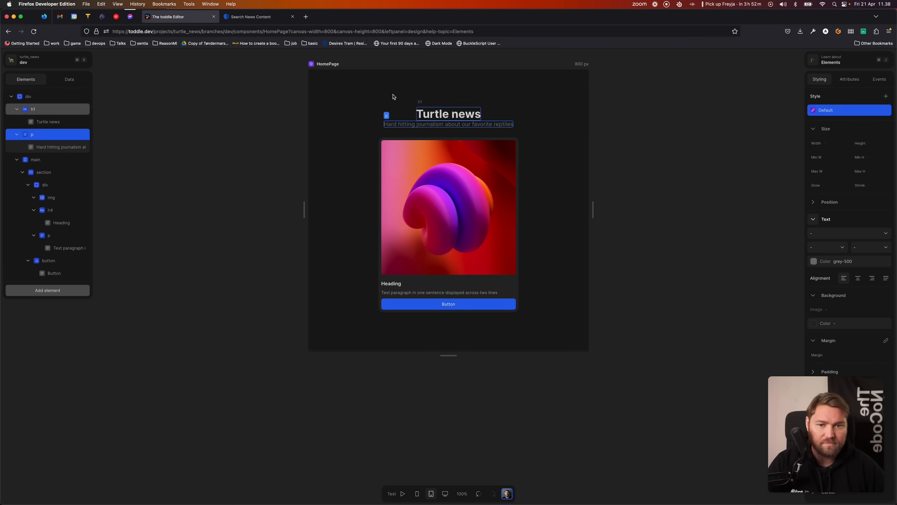
# Reopen the Turtle news API request, review the article fields in its results list, and close the request.
pyautogui.click(374, 105)
pyautogui.scroll(-3, 232, 199)
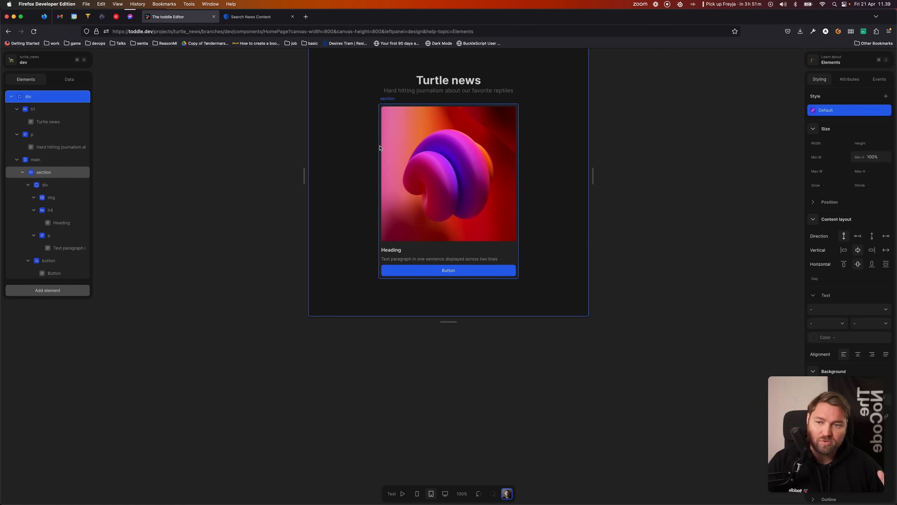
pyautogui.click(69, 79)
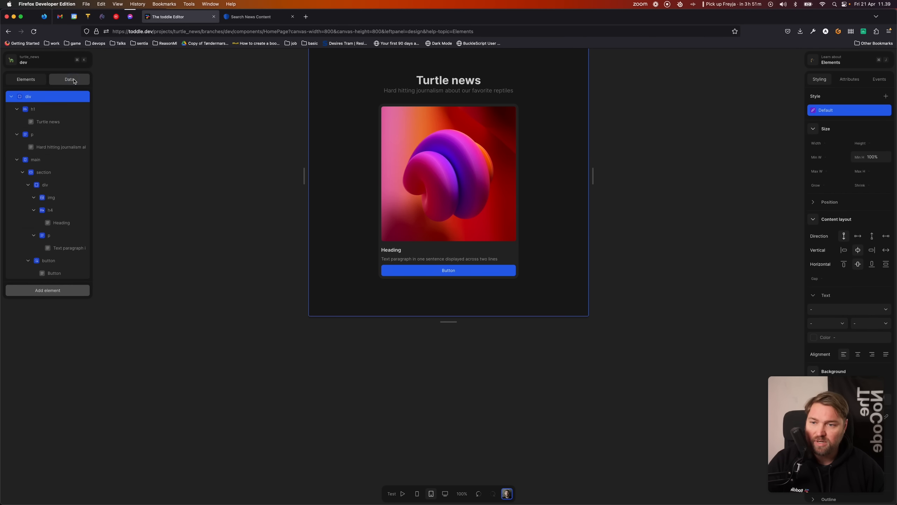
pyautogui.click(32, 161)
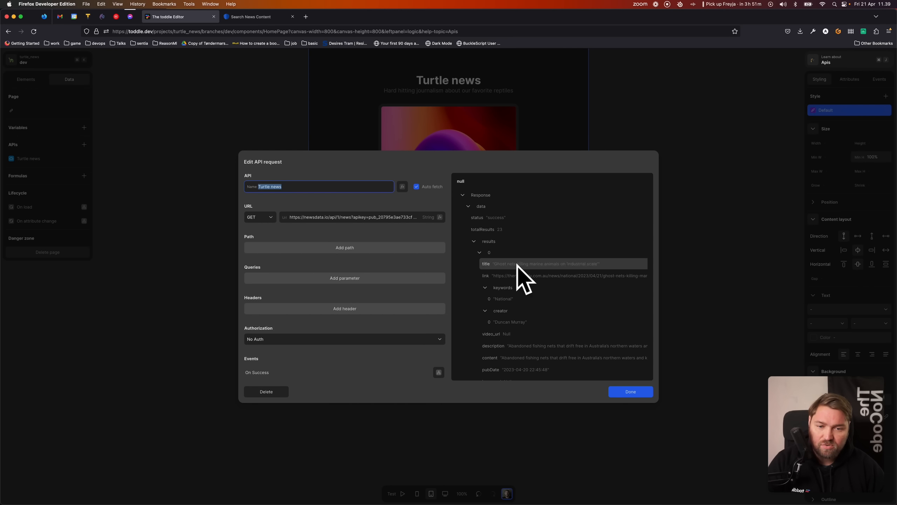
pyautogui.click(644, 395)
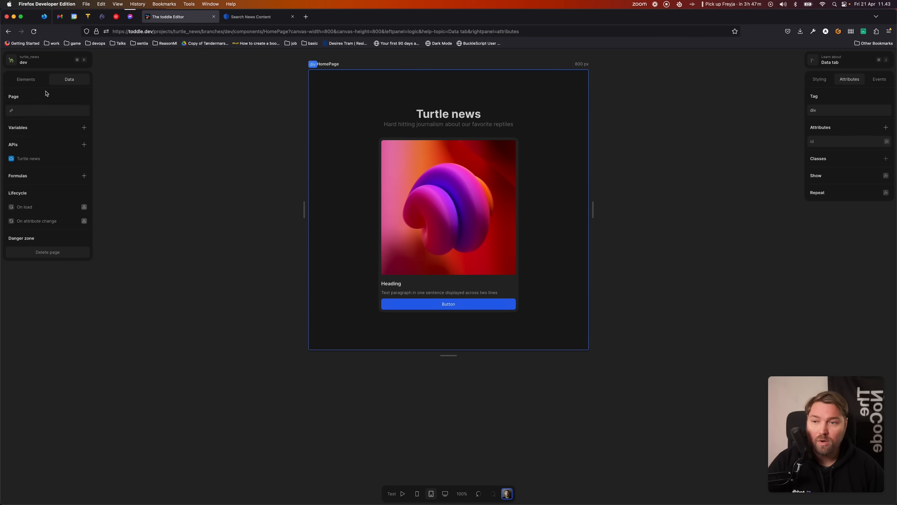
# Open the Repeat formula of the card's section element for editing.
pyautogui.click(26, 79)
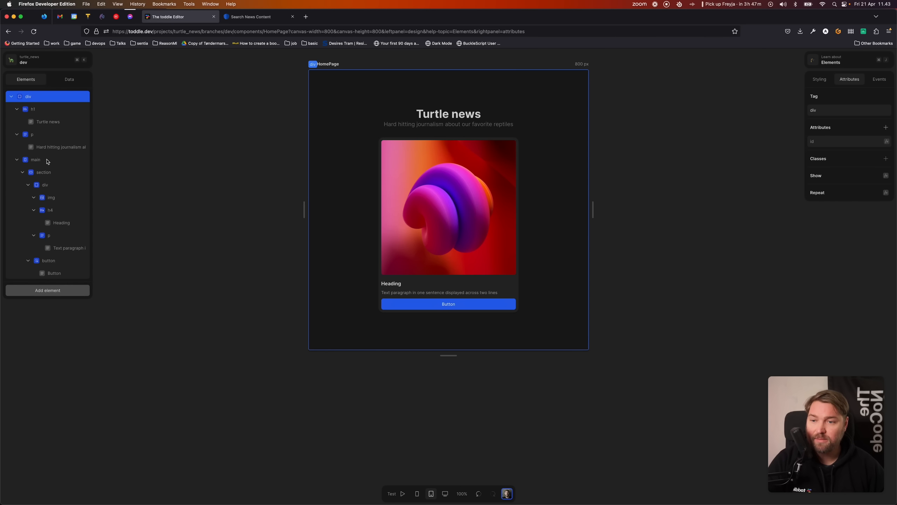
pyautogui.click(65, 174)
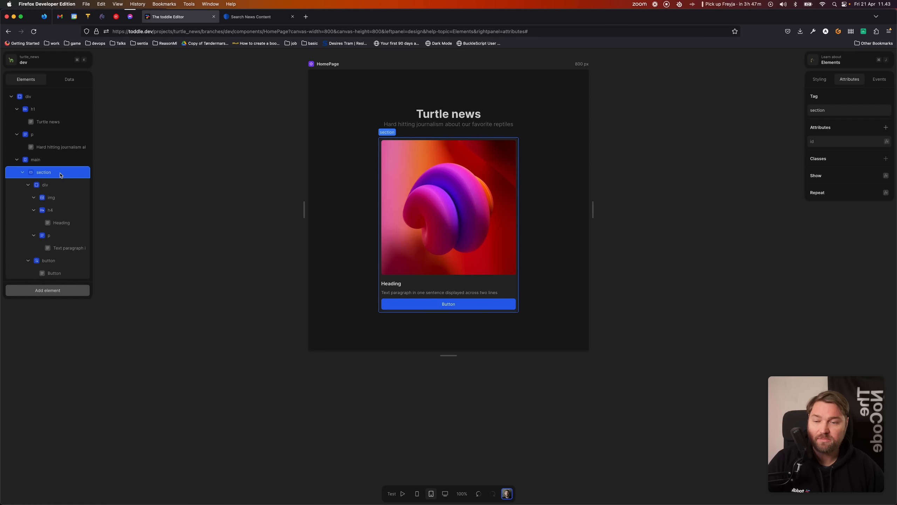
pyautogui.rightClick(60, 174)
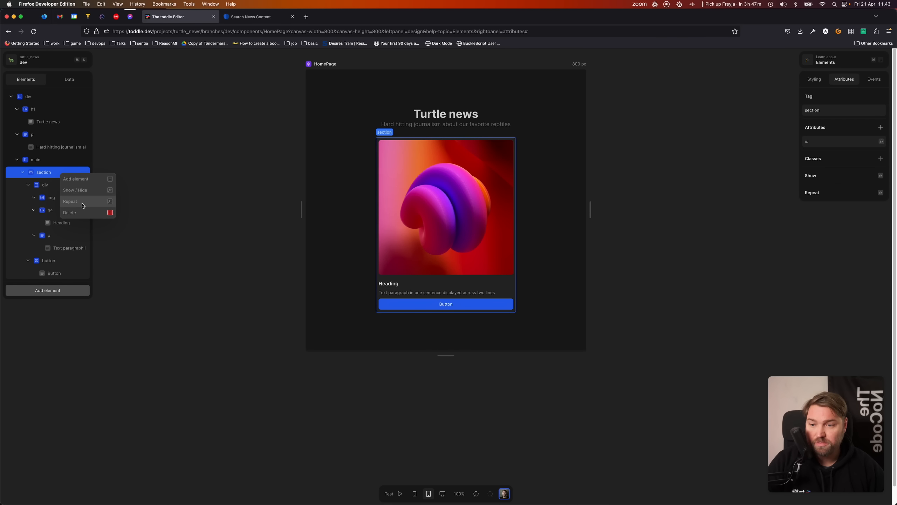
pyautogui.click(44, 172)
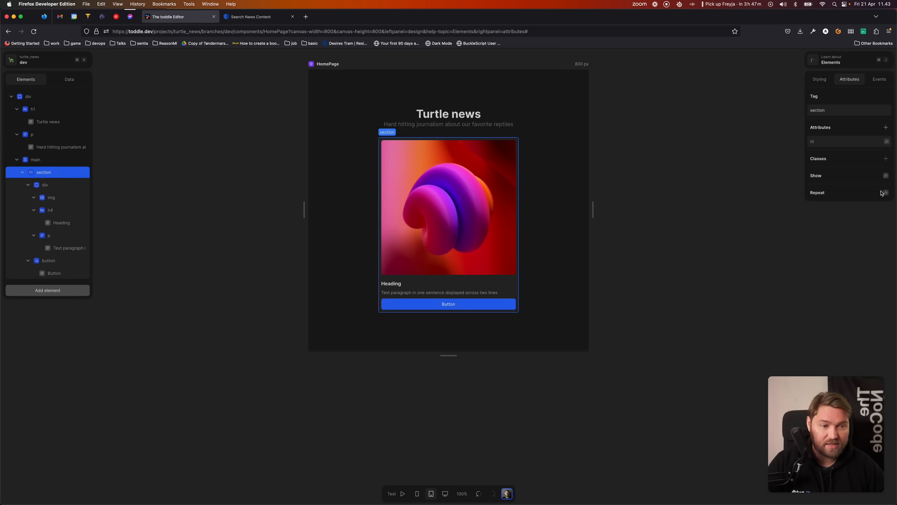
pyautogui.click(819, 79)
pyautogui.click(850, 79)
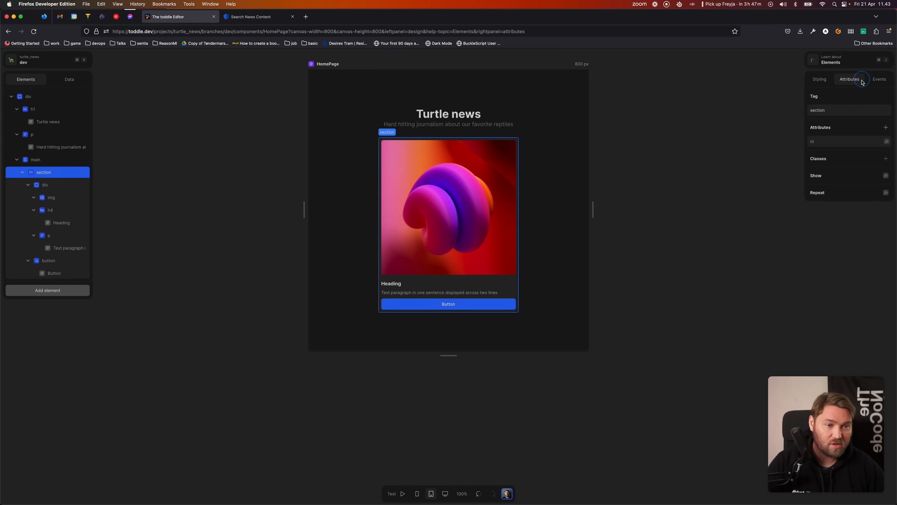
pyautogui.click(885, 193)
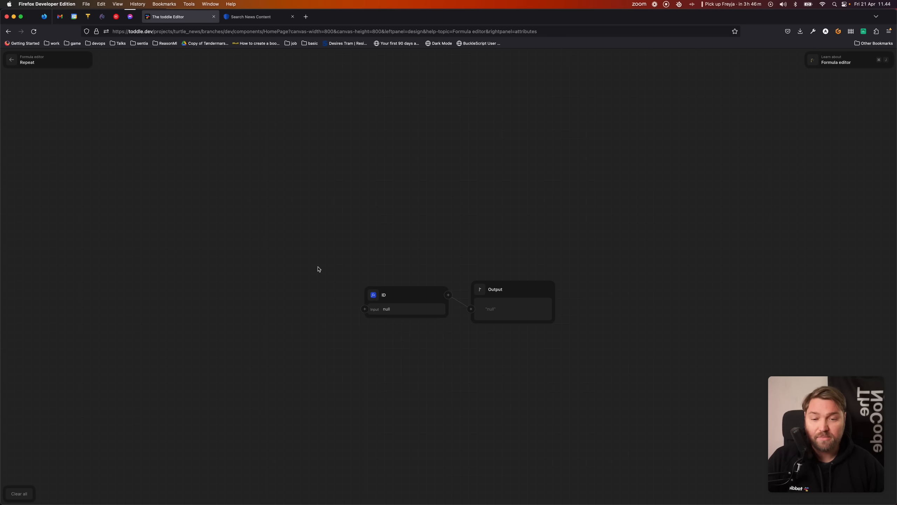
# Set the card section's Repeat formula to the results list in the Turtle news API's data and close the formula editor.
pyautogui.click(375, 295)
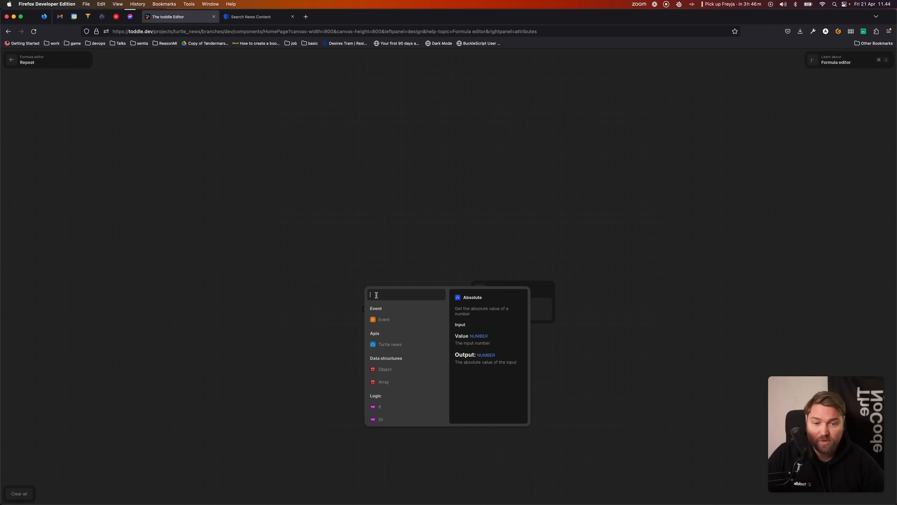
pyautogui.click(389, 344)
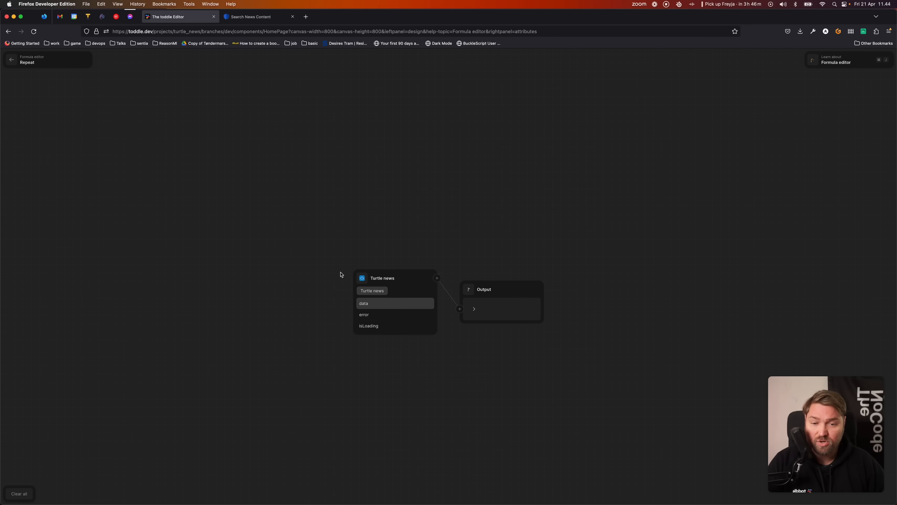
pyautogui.click(376, 308)
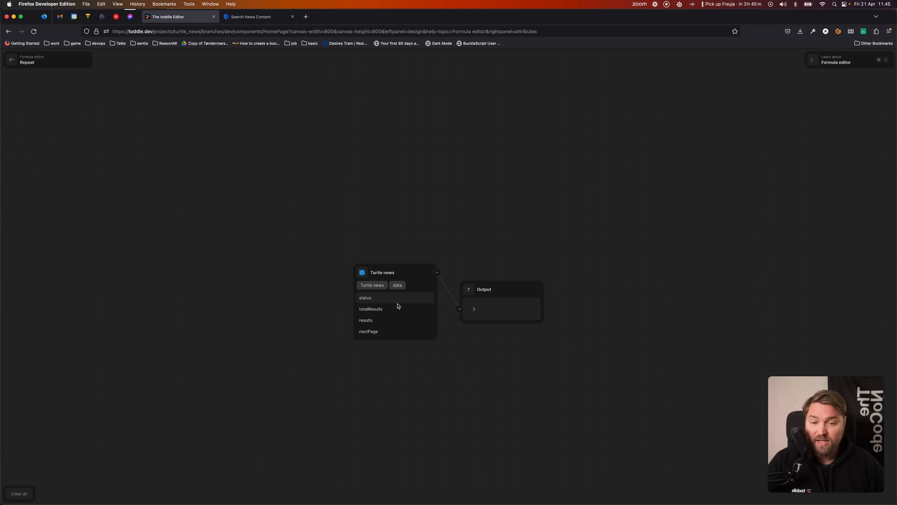
pyautogui.click(382, 321)
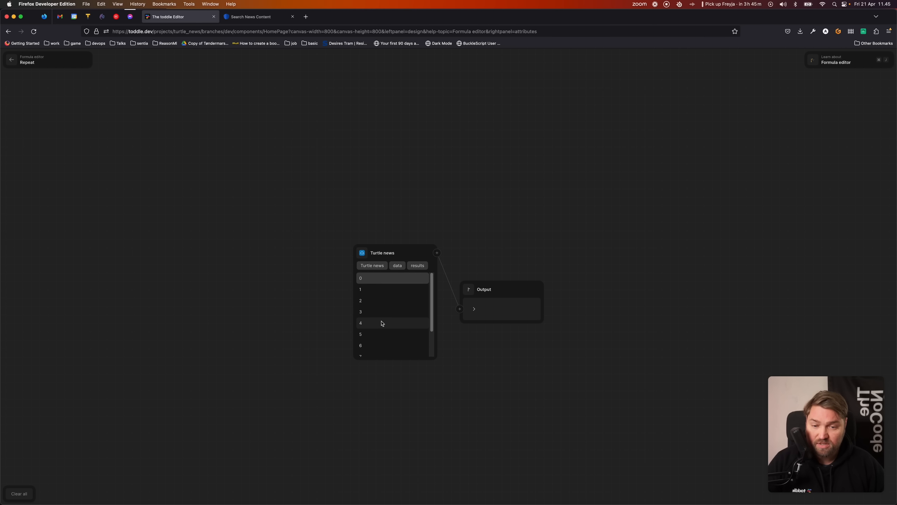
pyautogui.scroll(-2, 382, 311)
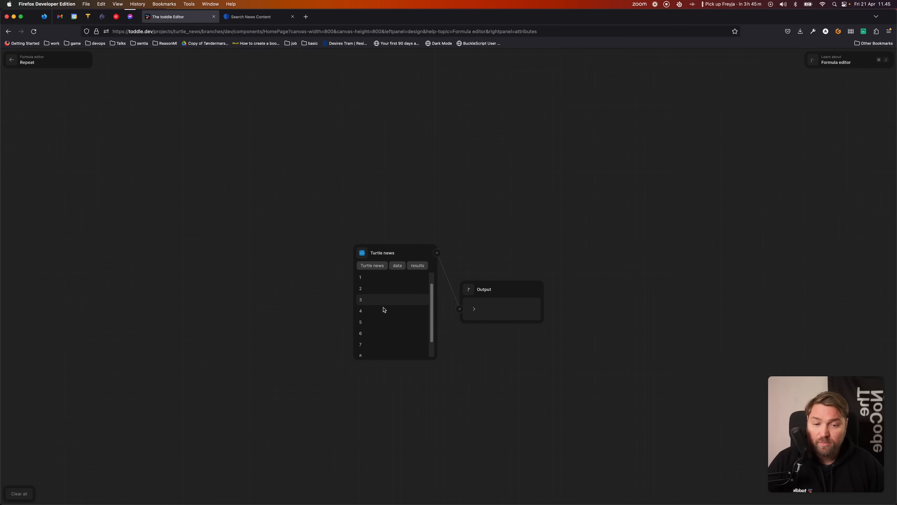
pyautogui.scroll(2, 384, 308)
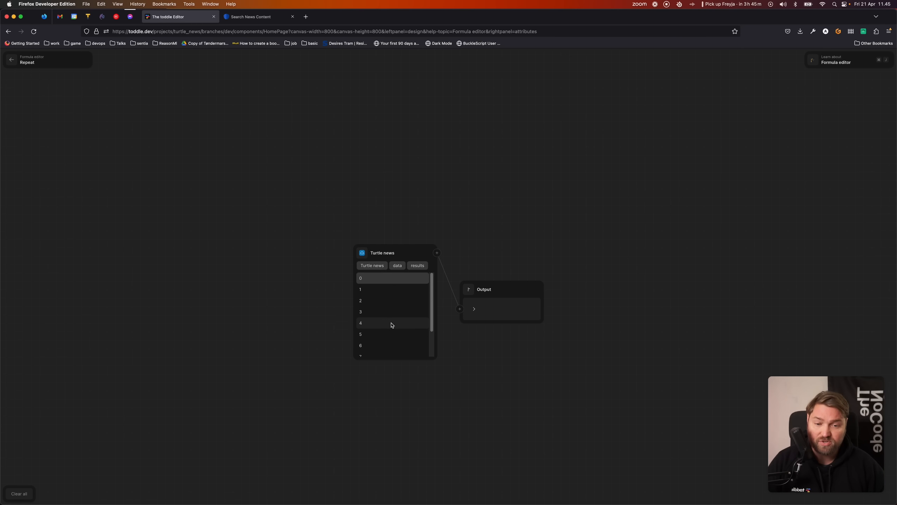
pyautogui.scroll(-2, 393, 345)
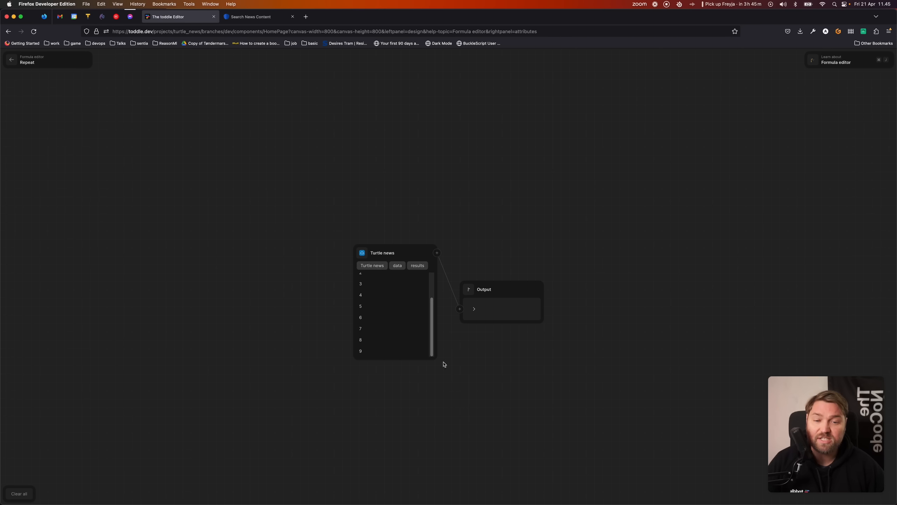
pyautogui.scroll(3, 392, 286)
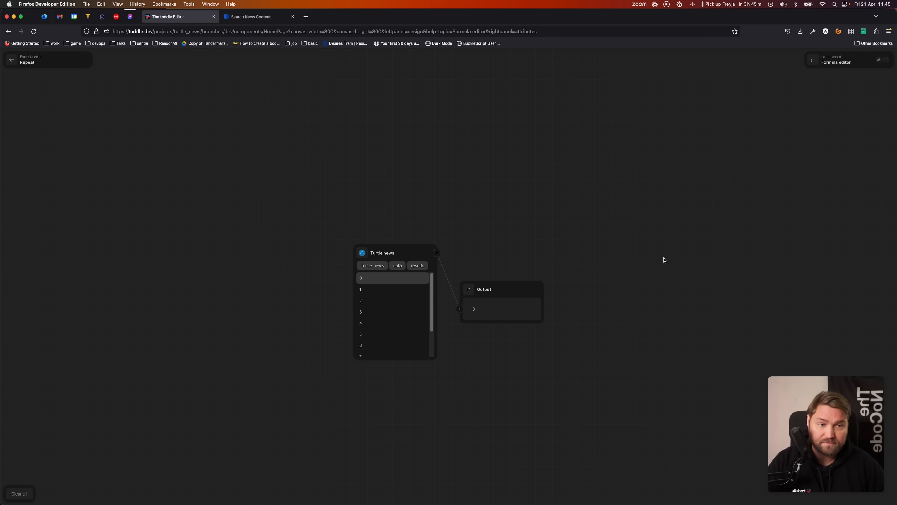
pyautogui.press('Escape')
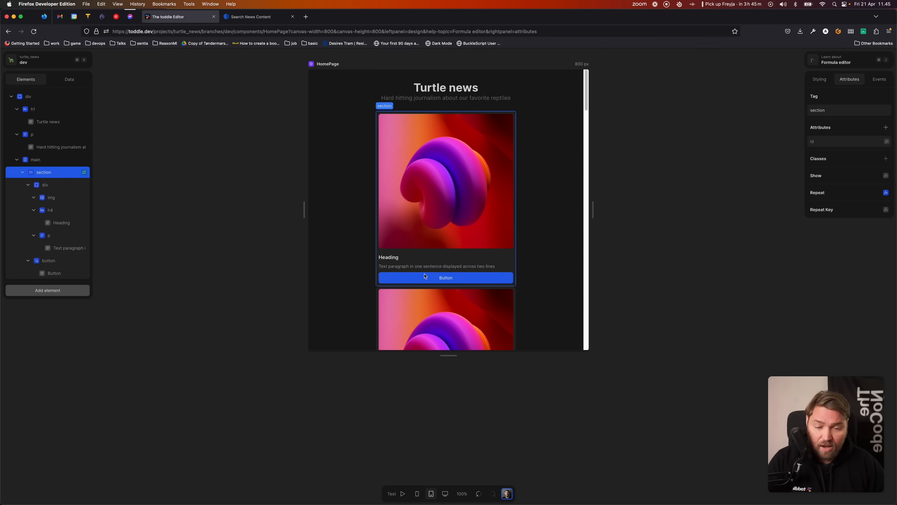
# Preview the page in test mode, look through the repeated cards, and return to design mode.
pyautogui.click(402, 494)
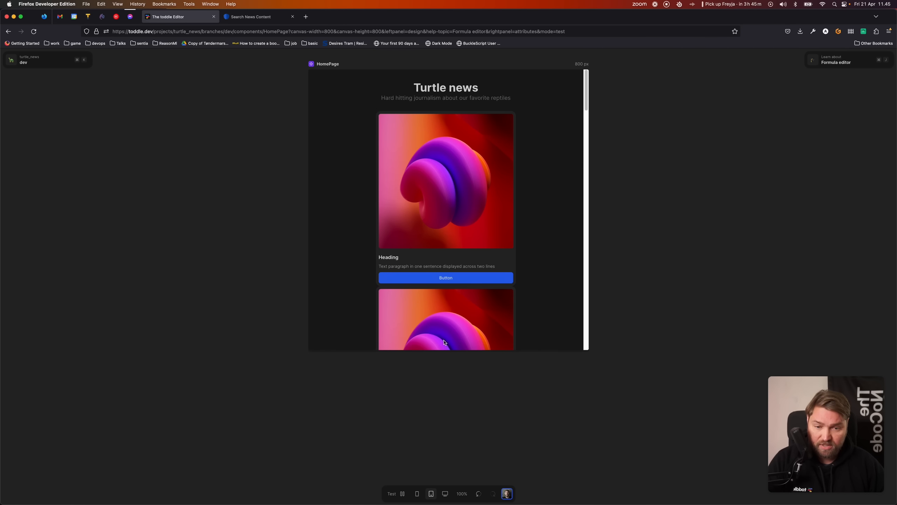
pyautogui.scroll(-5, 477, 262)
pyautogui.scroll(-10, 476, 263)
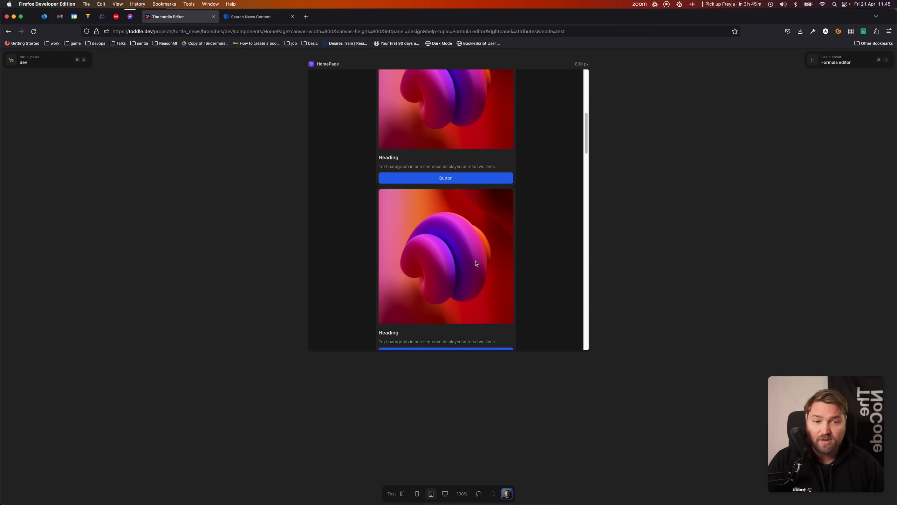
pyautogui.scroll(-8, 476, 262)
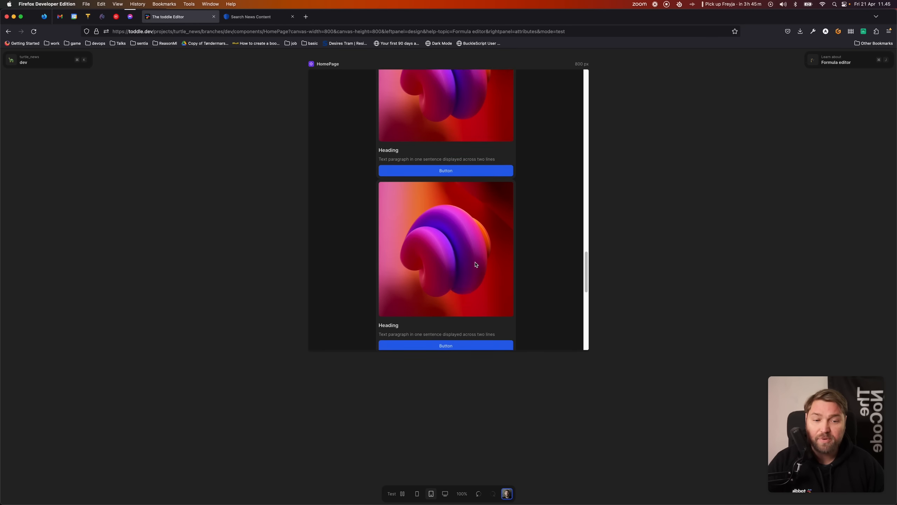
pyautogui.scroll(20, 477, 263)
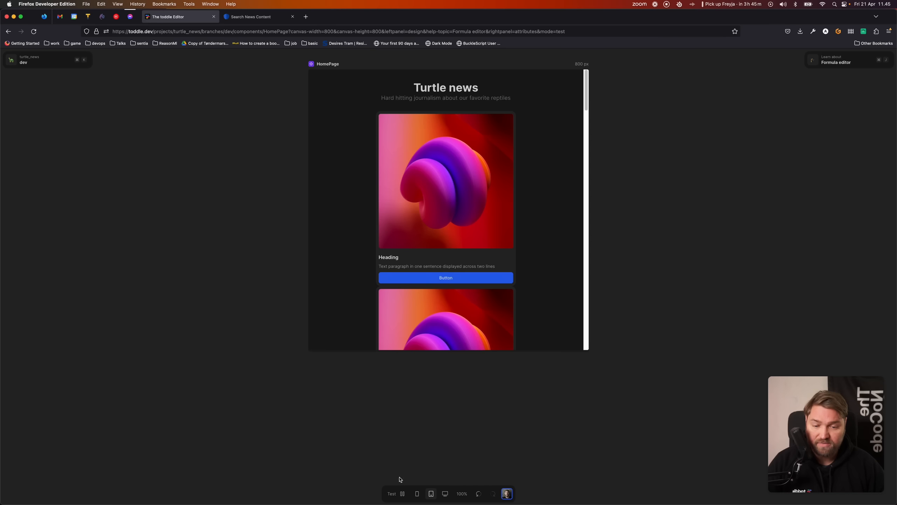
pyautogui.click(393, 497)
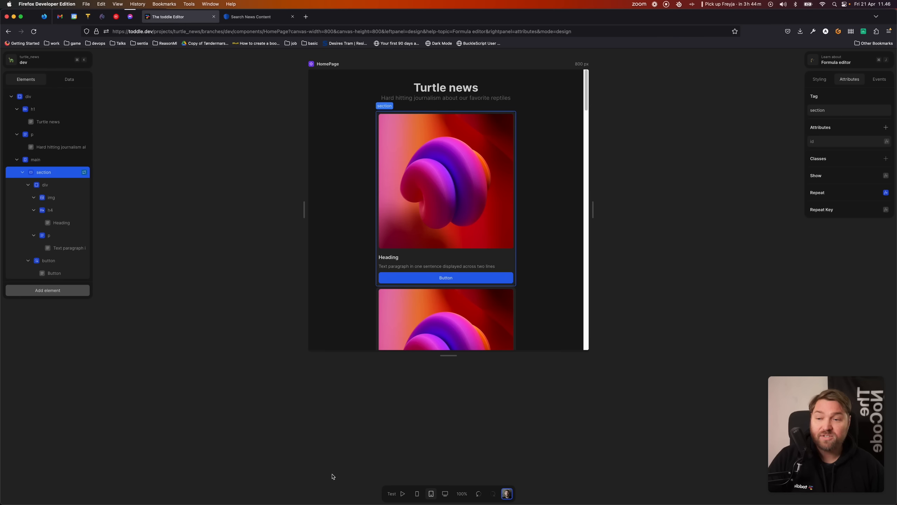
# Change the tag of the card's h4 heading element to h2.
pyautogui.click(53, 210)
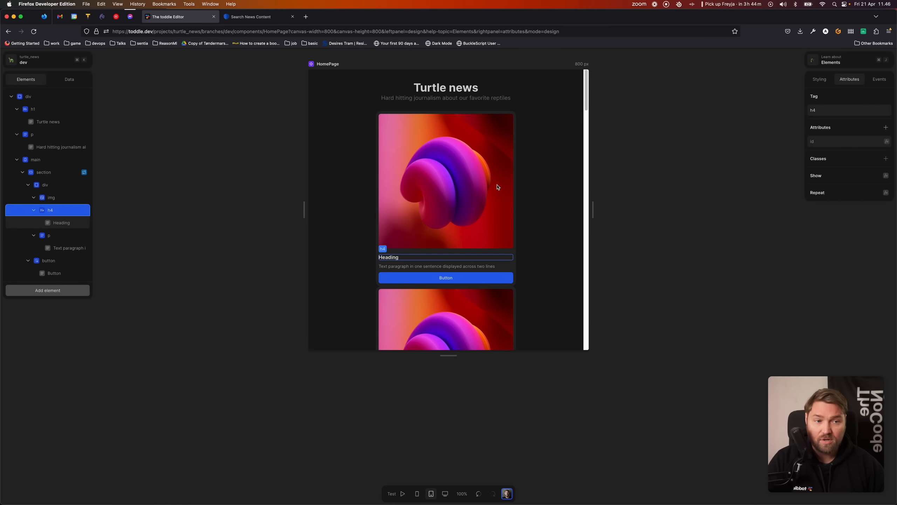
pyautogui.click(846, 111)
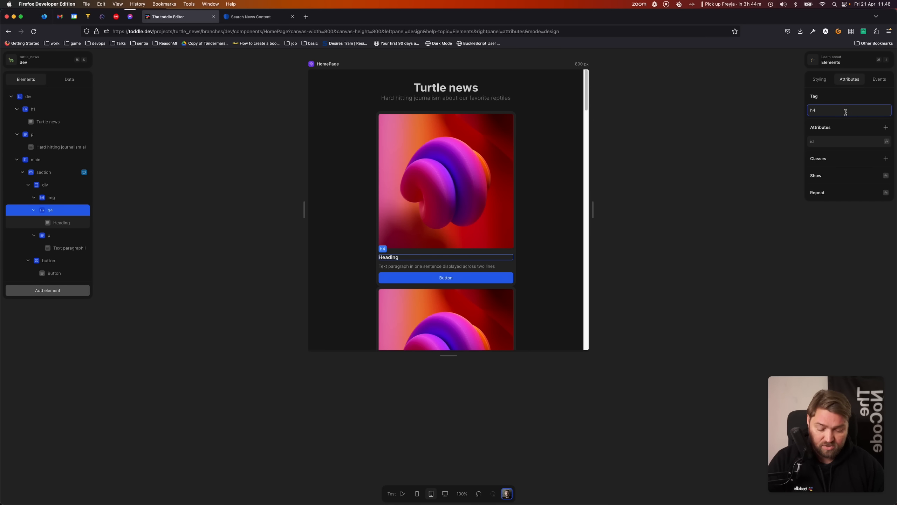
pyautogui.write('2')
pyautogui.press('Tab')
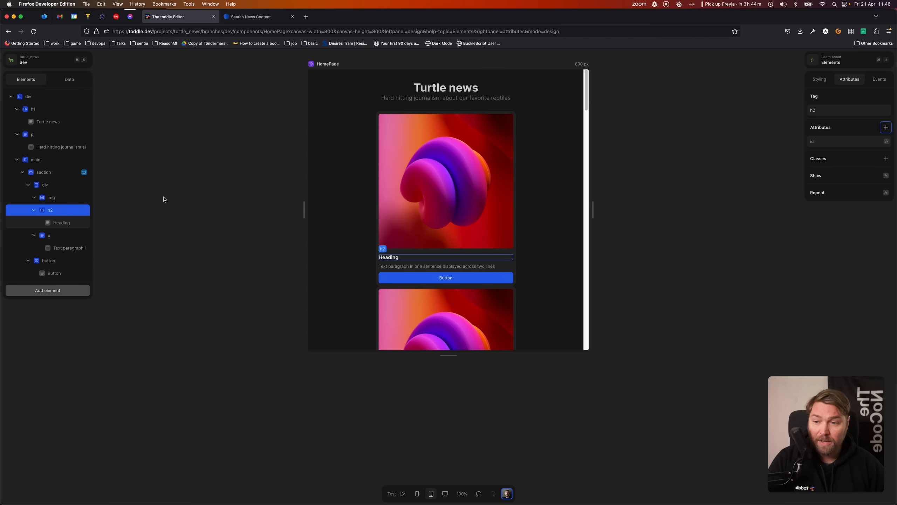
# Bind the card heading's text to the title field of the repeat Item and close the formula editor.
pyautogui.click(62, 222)
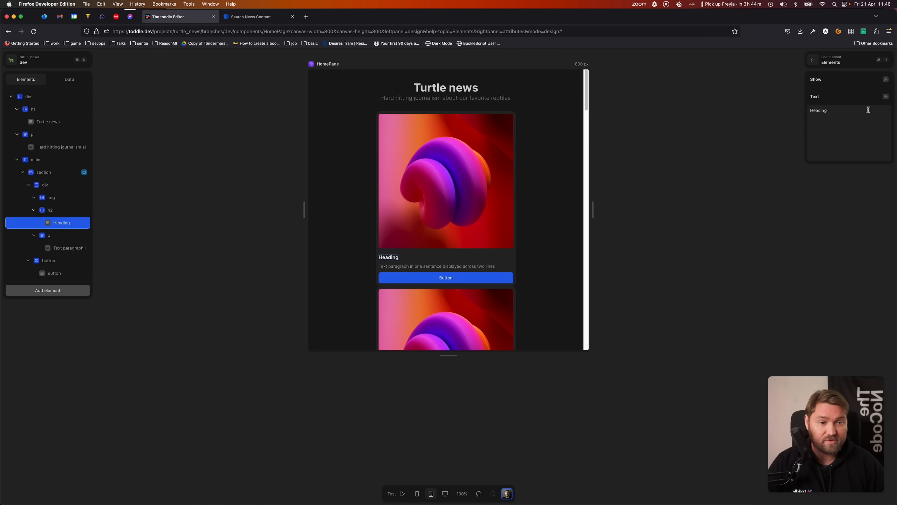
pyautogui.click(886, 97)
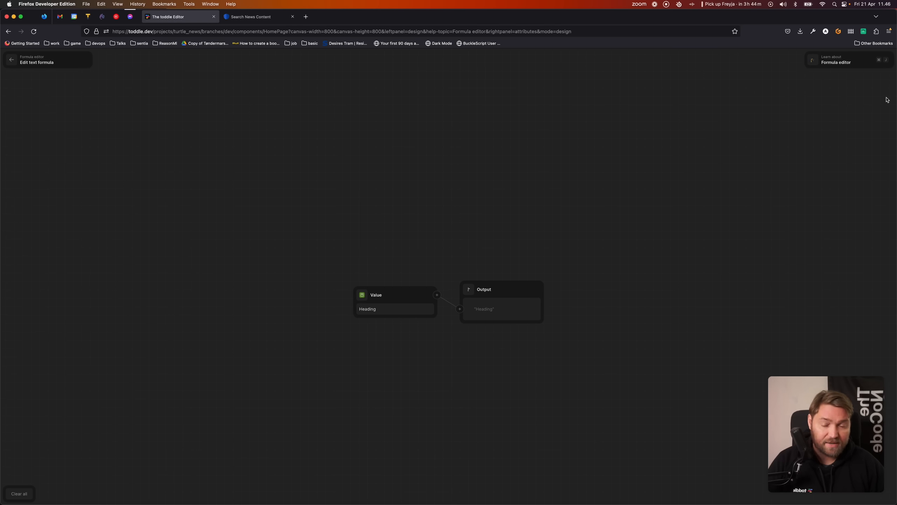
pyautogui.click(362, 296)
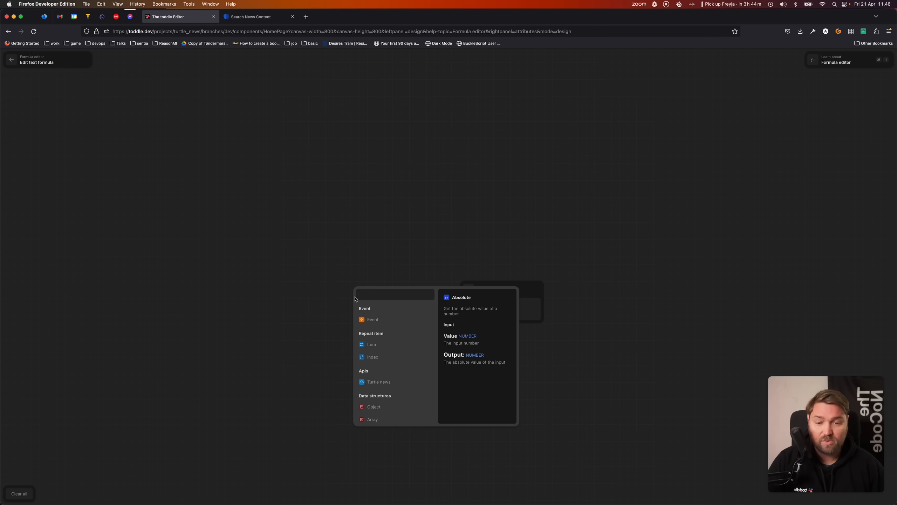
pyautogui.click(380, 348)
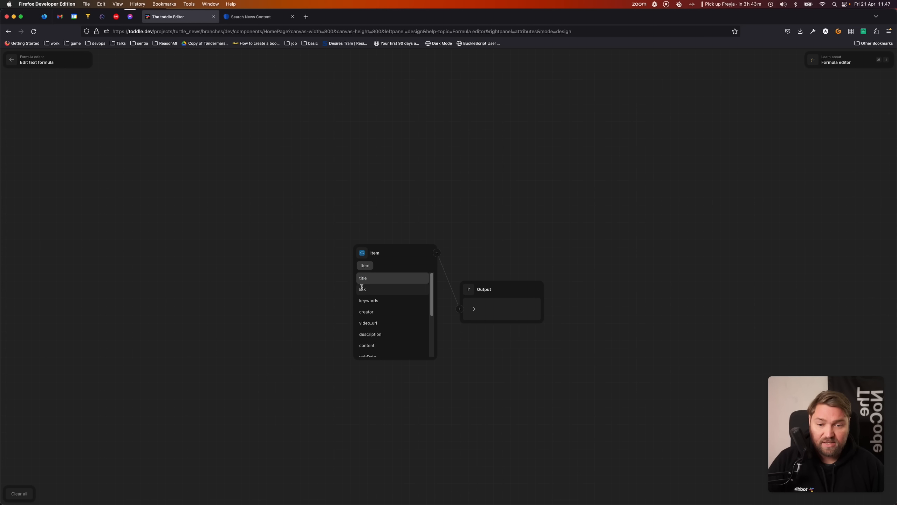
pyautogui.scroll(-3, 389, 345)
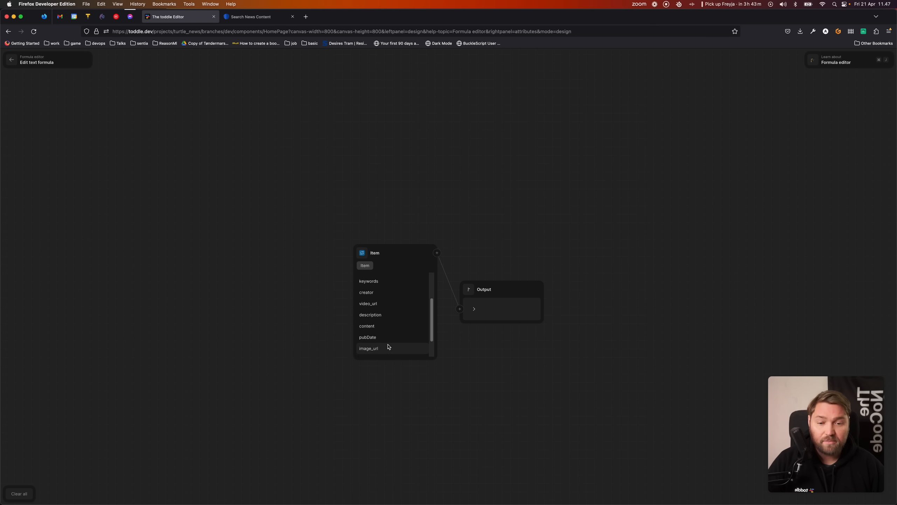
pyautogui.scroll(3, 389, 325)
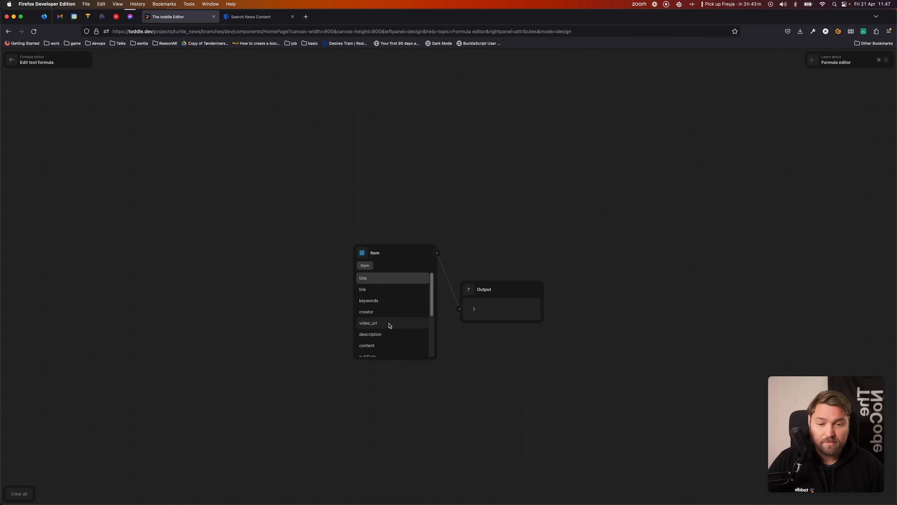
pyautogui.click(391, 281)
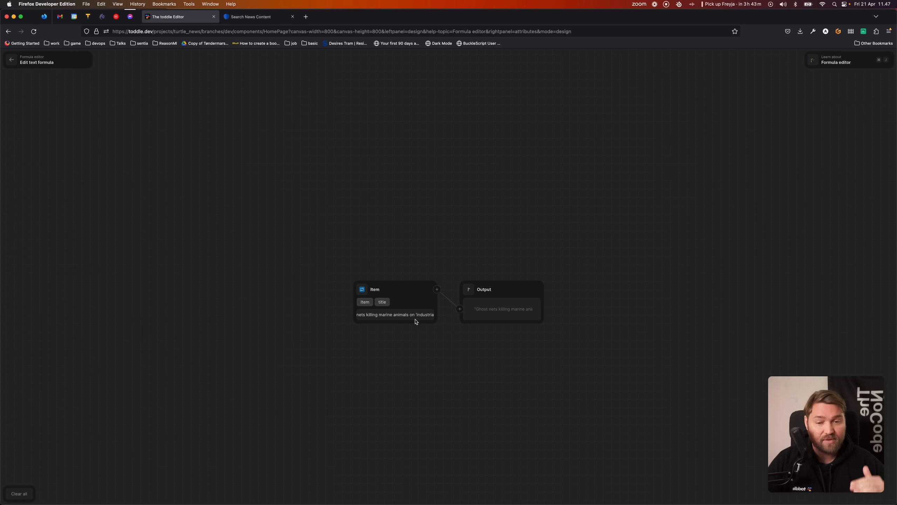
pyautogui.click(408, 203)
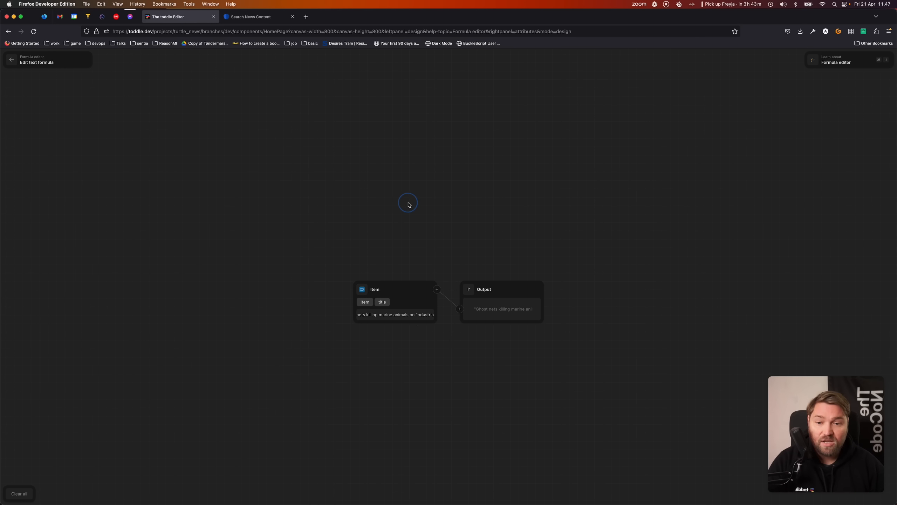
pyautogui.press('Escape')
# Test the page, check the article titles on the repeated cards, and leave test mode.
pyautogui.scroll(-1, 354, 271)
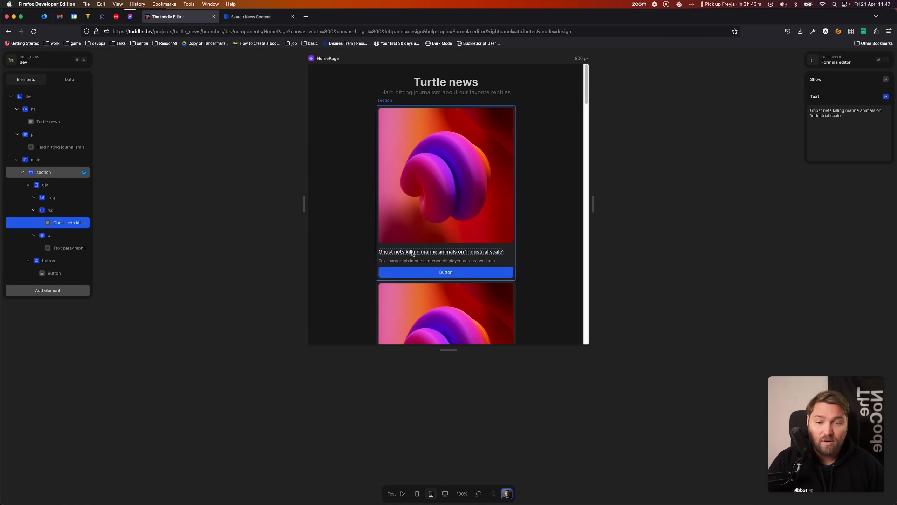
pyautogui.click(403, 493)
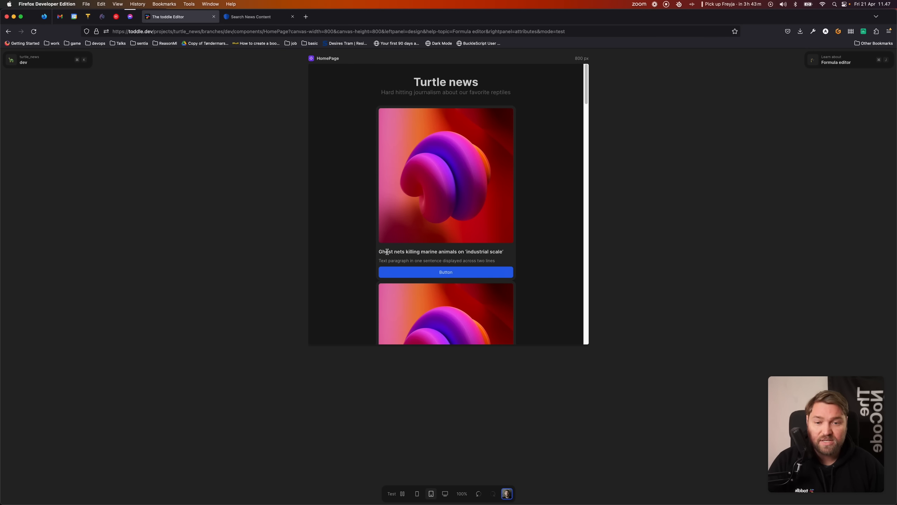
pyautogui.scroll(-5, 419, 251)
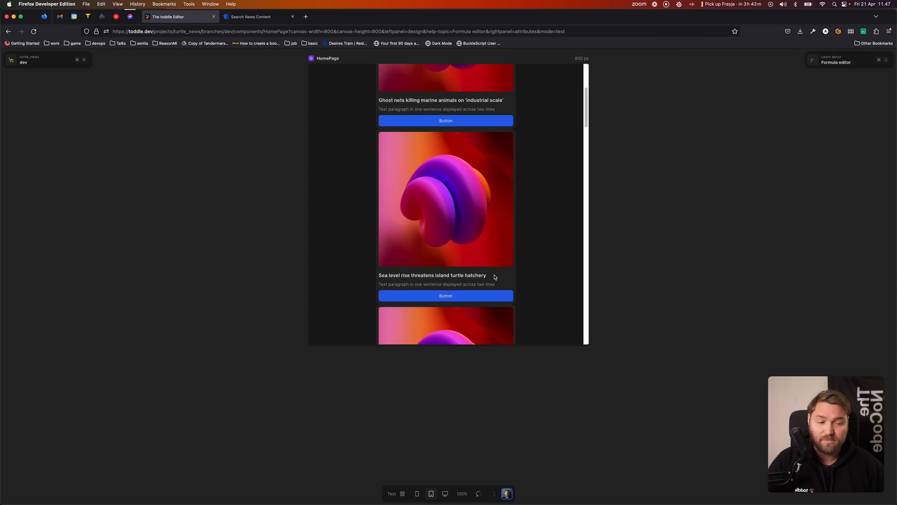
pyautogui.scroll(-4, 385, 240)
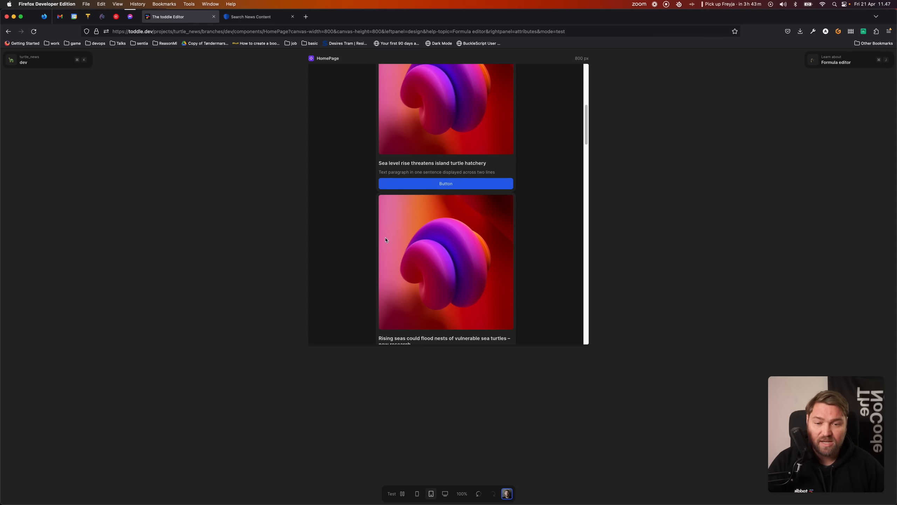
pyautogui.scroll(-3, 386, 240)
pyautogui.scroll(-1, 437, 281)
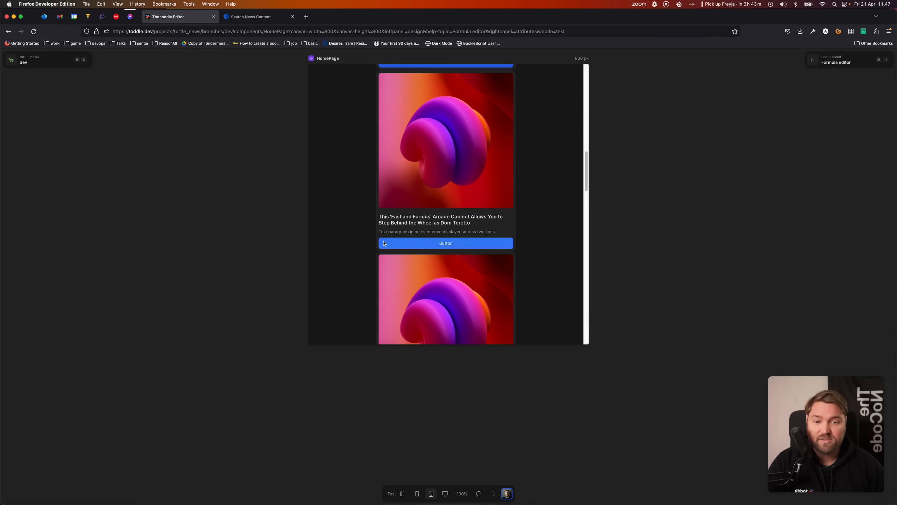
pyautogui.scroll(20, 427, 264)
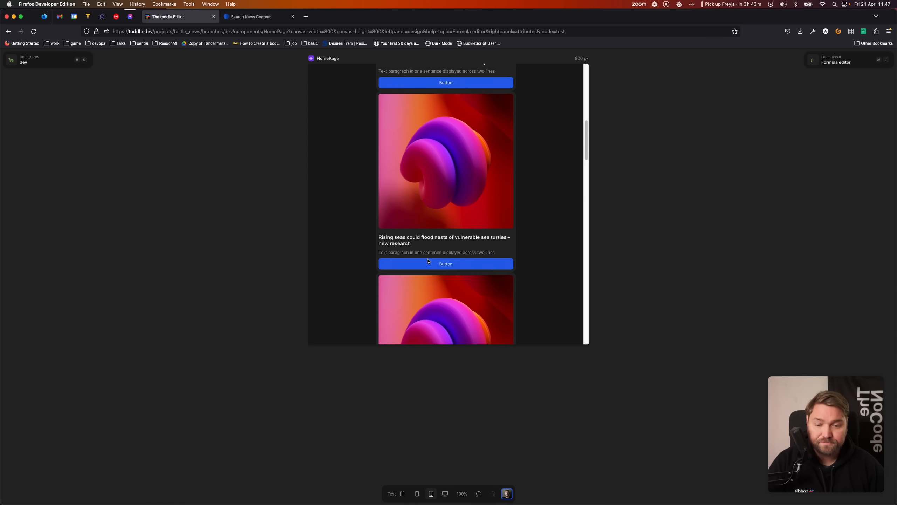
pyautogui.click(393, 493)
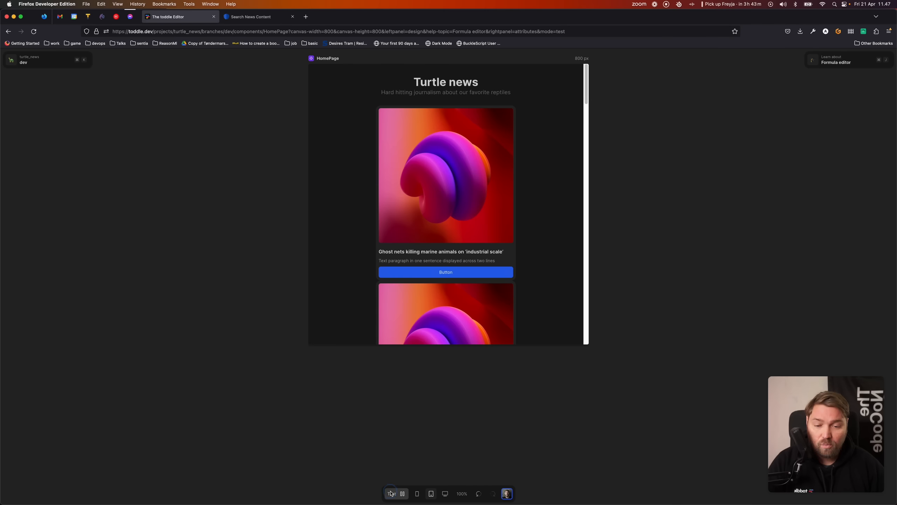
# Bind the card paragraph's text to the description field of the repeat Item and close the formula editor.
pyautogui.click(395, 261)
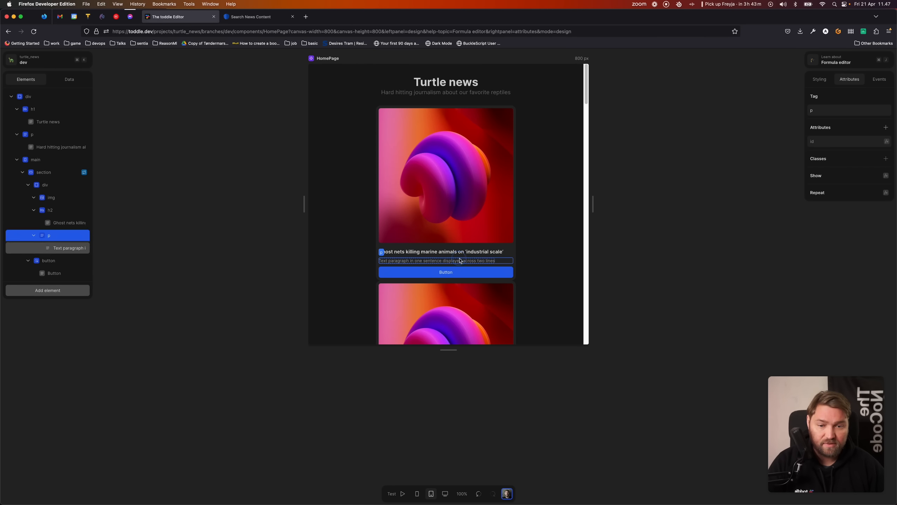
pyautogui.click(438, 260)
pyautogui.click(885, 97)
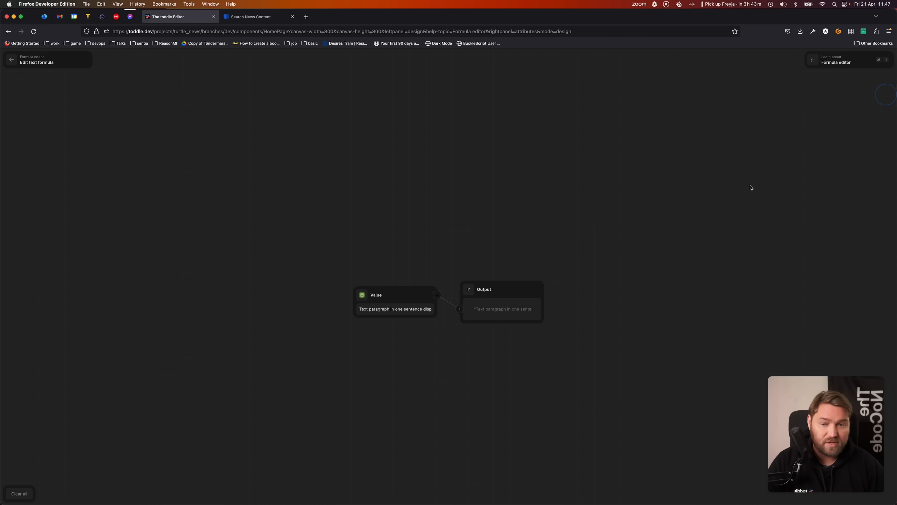
pyautogui.click(371, 303)
pyautogui.click(382, 344)
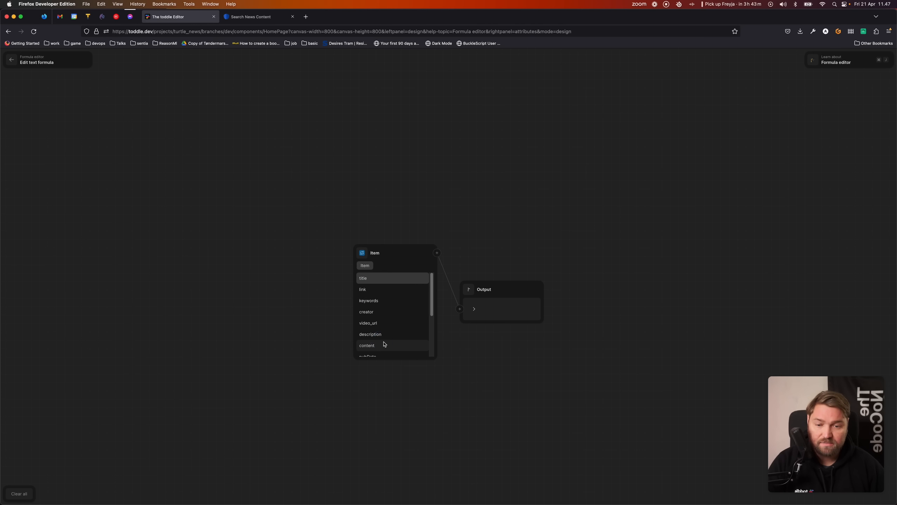
pyautogui.click(385, 332)
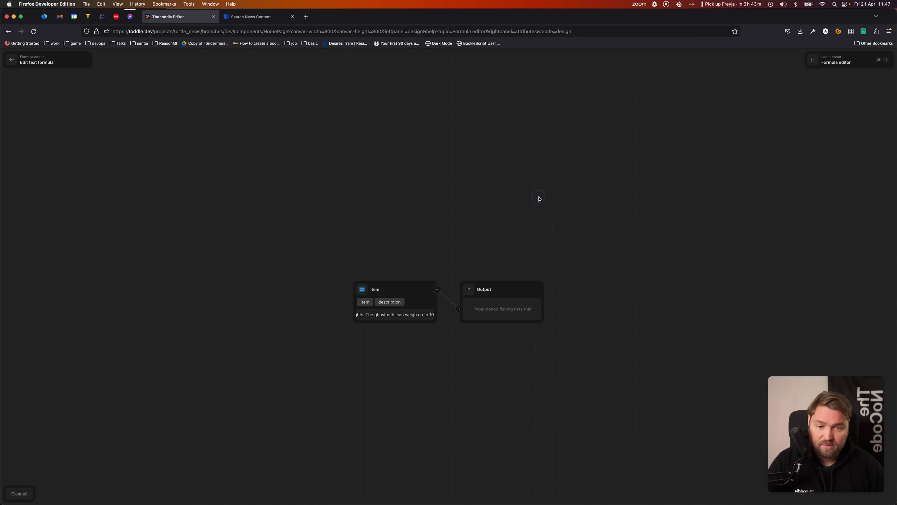
pyautogui.press('Escape')
# Test the page, check the article descriptions on the repeated cards, and return to design mode.
pyautogui.scroll(-5, 445, 442)
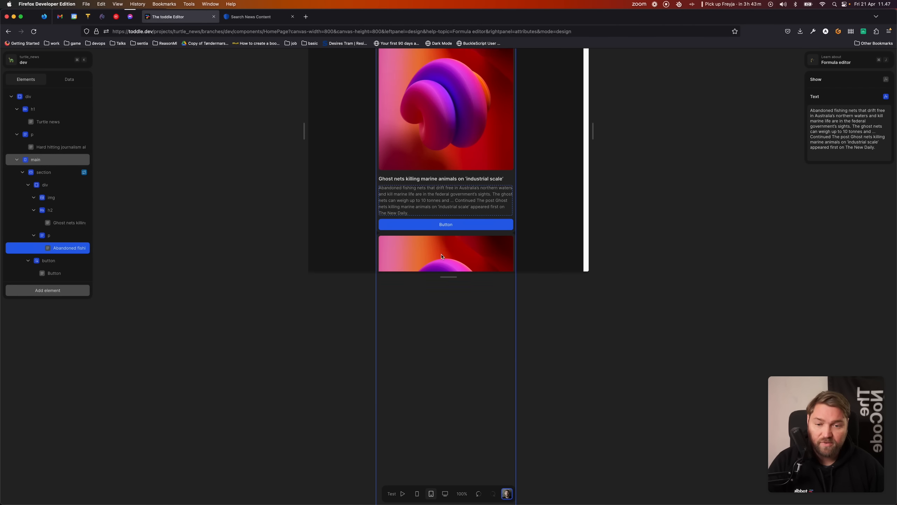
pyautogui.scroll(6, 441, 256)
pyautogui.press('t')
pyautogui.scroll(-10, 441, 256)
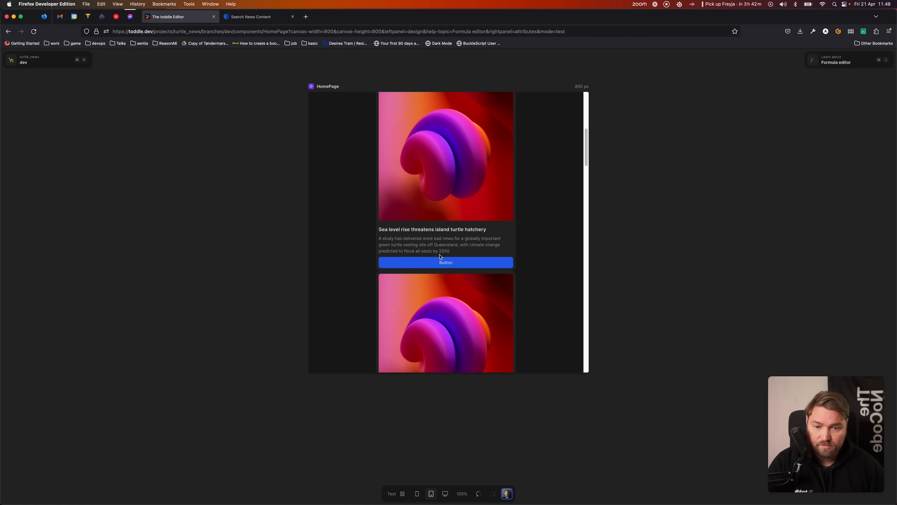
pyautogui.scroll(10, 440, 257)
pyautogui.press('t')
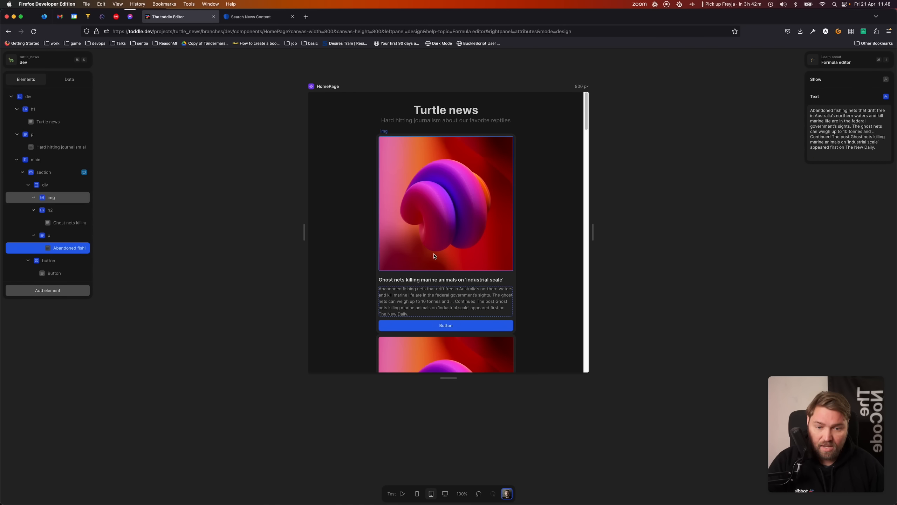
# Bind the src attribute of the card's img element to the image_url field of the repeat Item.
pyautogui.click(433, 222)
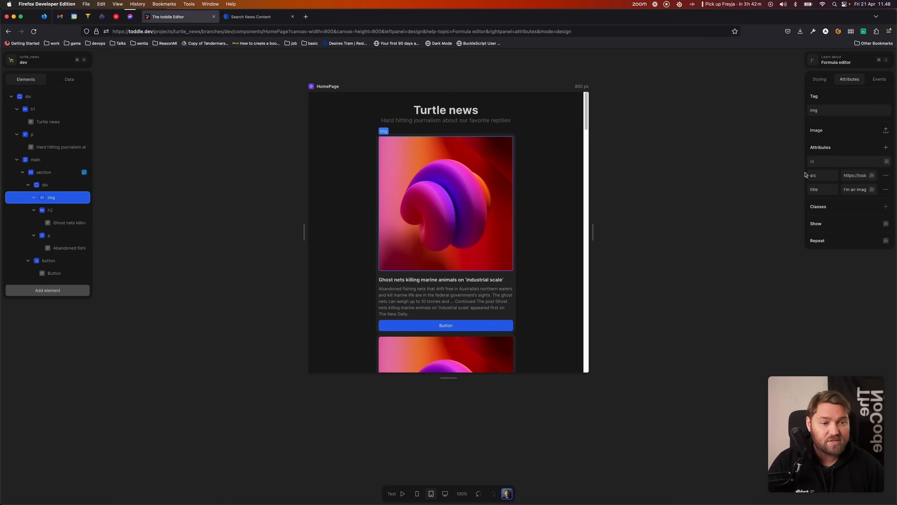
pyautogui.click(855, 176)
pyautogui.press('super+Right')
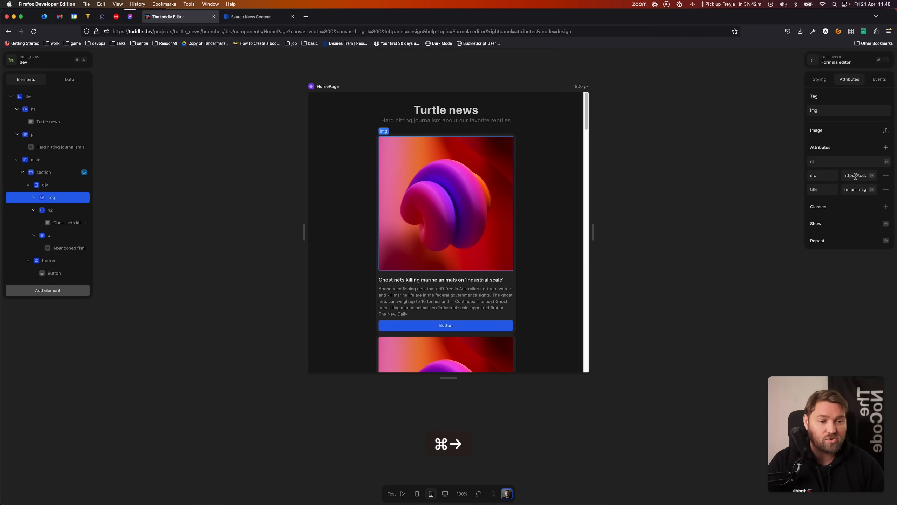
pyautogui.press('super+Left')
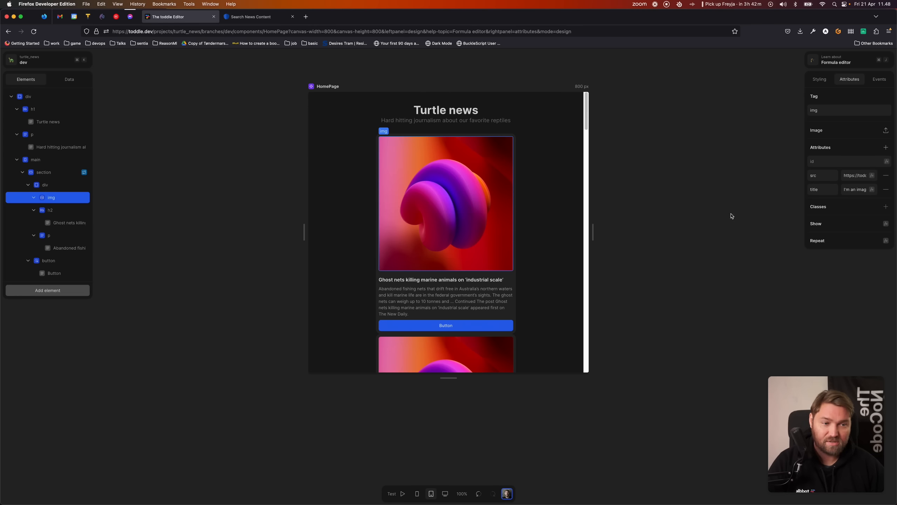
pyautogui.click(872, 176)
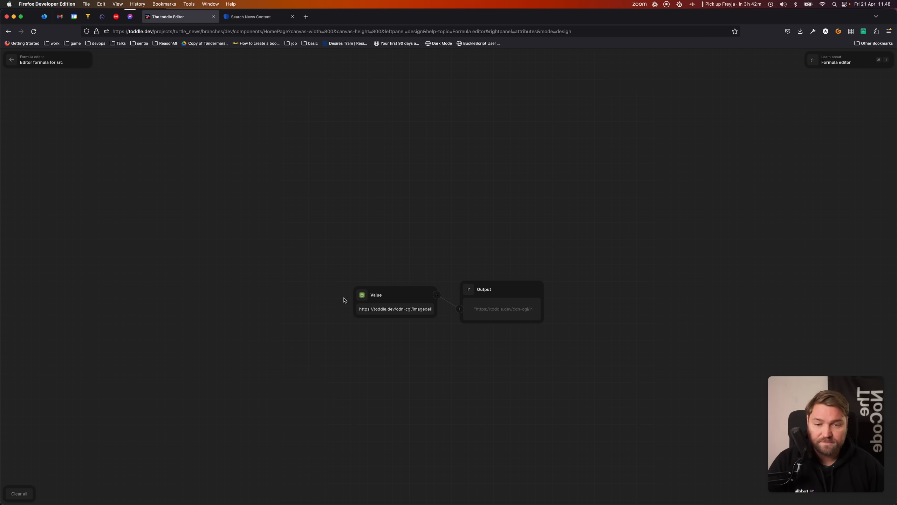
pyautogui.click(364, 298)
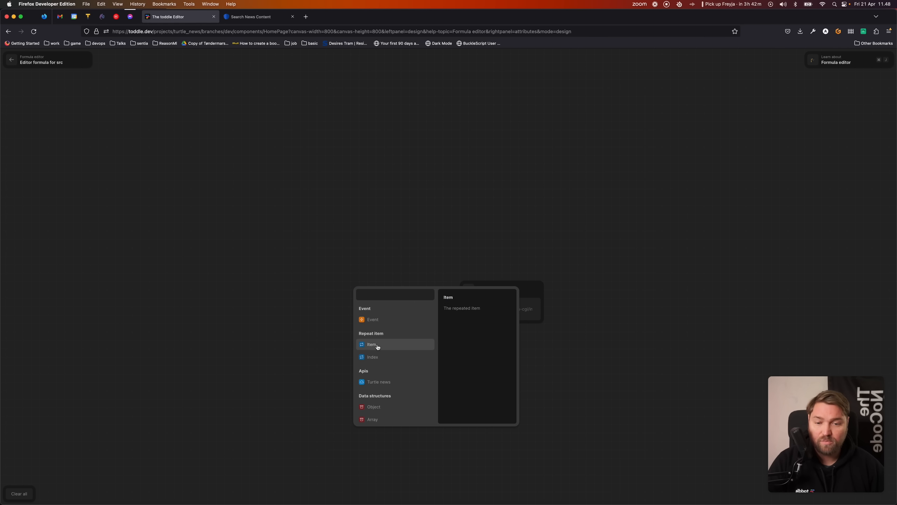
pyautogui.click(378, 348)
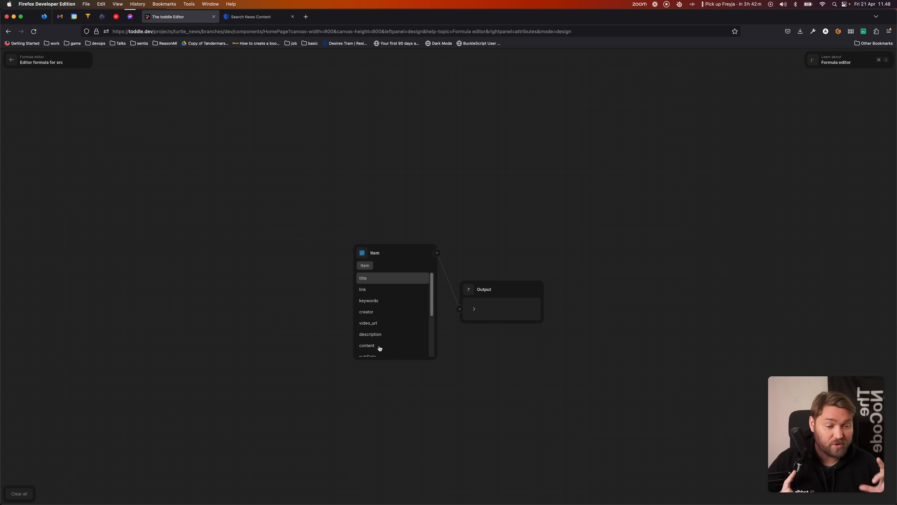
pyautogui.scroll(-4, 407, 318)
pyautogui.click(376, 310)
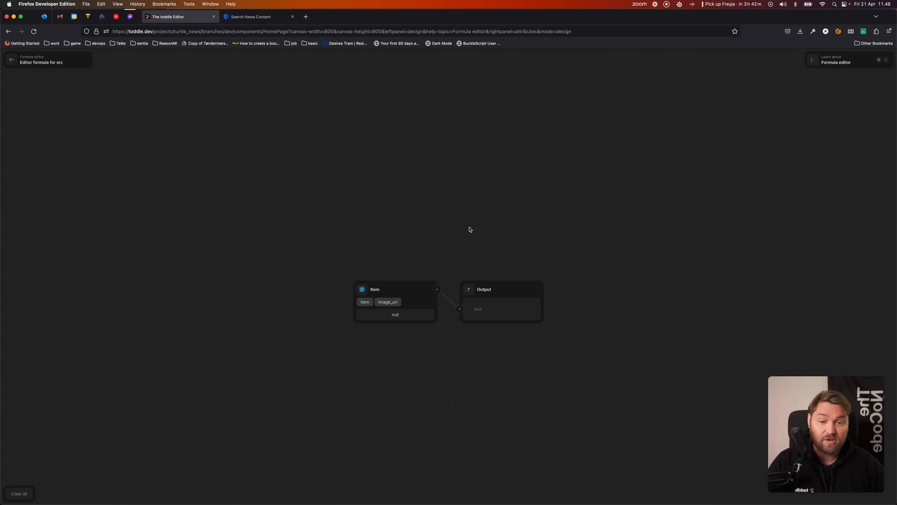
pyautogui.press('Escape')
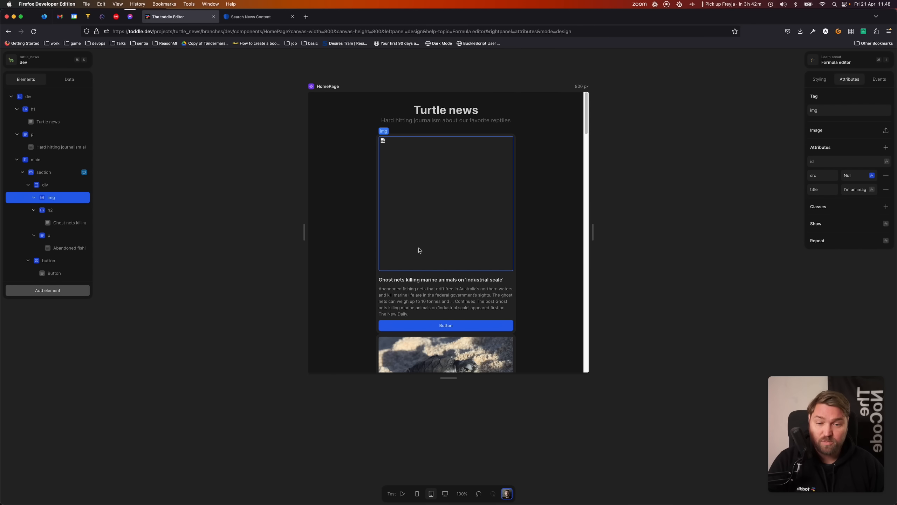
# Test the page, examine the images on the repeated article cards, and leave test mode.
pyautogui.scroll(-3, 420, 250)
pyautogui.press('t')
pyautogui.scroll(-4, 432, 256)
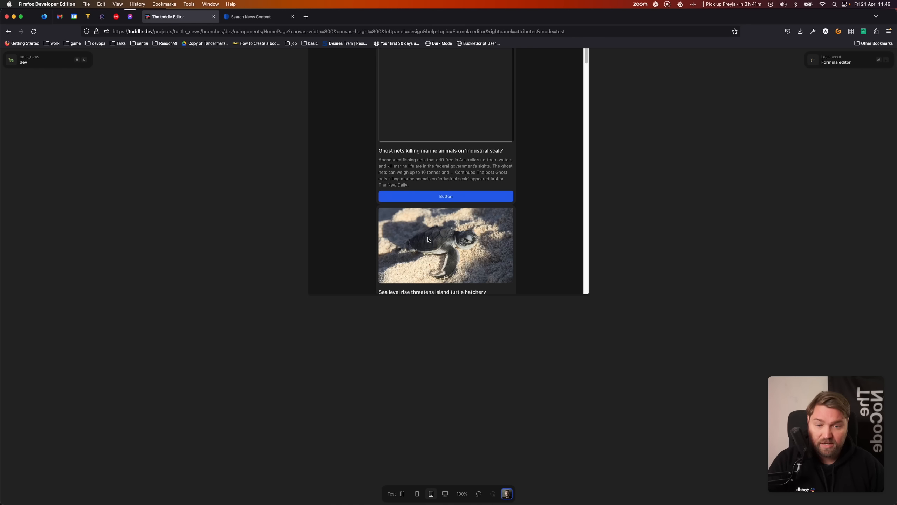
pyautogui.scroll(-6, 463, 209)
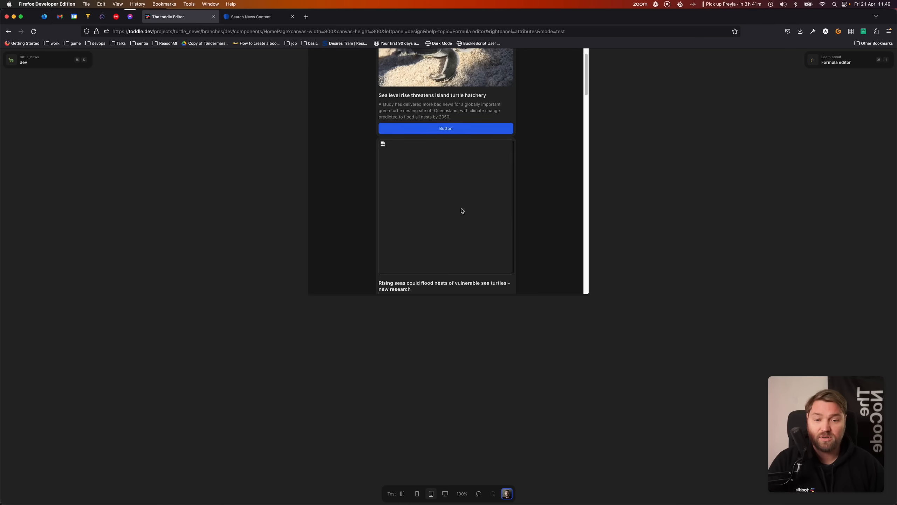
pyautogui.scroll(-5, 445, 174)
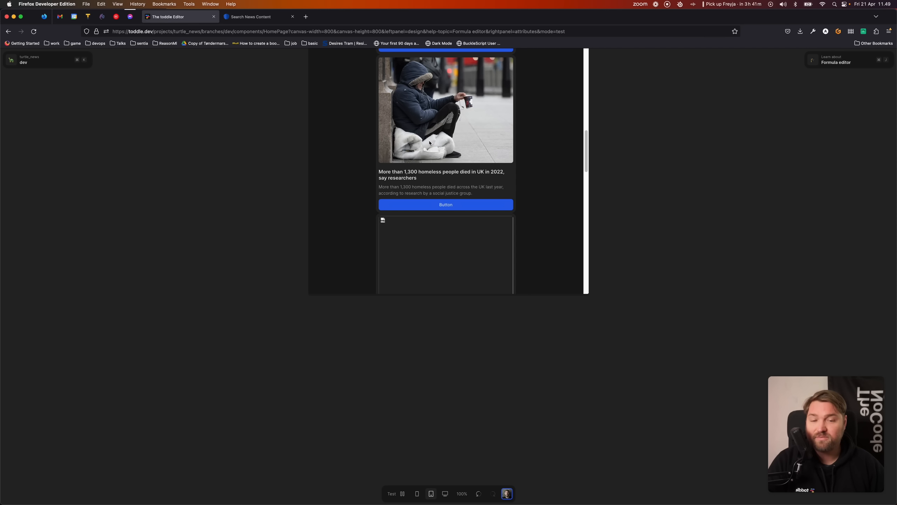
pyautogui.scroll(-3, 437, 149)
pyautogui.scroll(3, 436, 149)
pyautogui.scroll(-5, 436, 149)
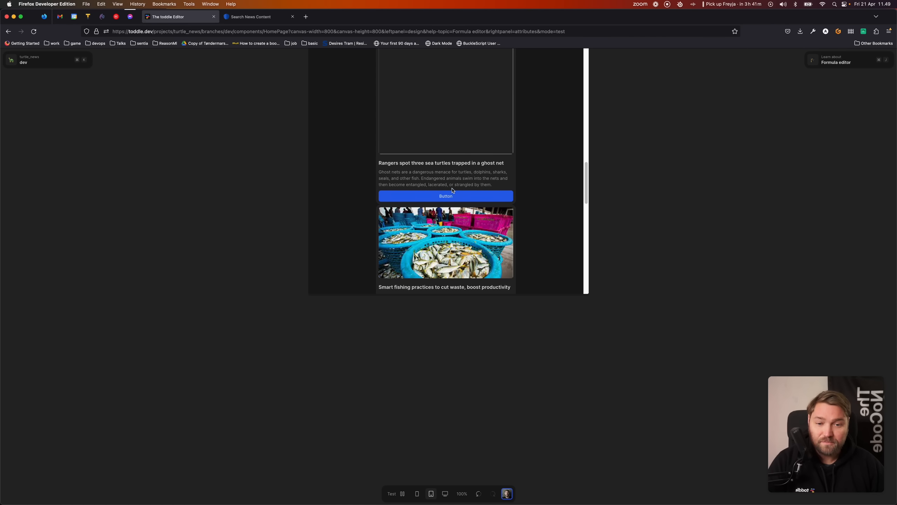
pyautogui.scroll(-1, 447, 186)
pyautogui.scroll(6, 449, 187)
pyautogui.scroll(8, 452, 190)
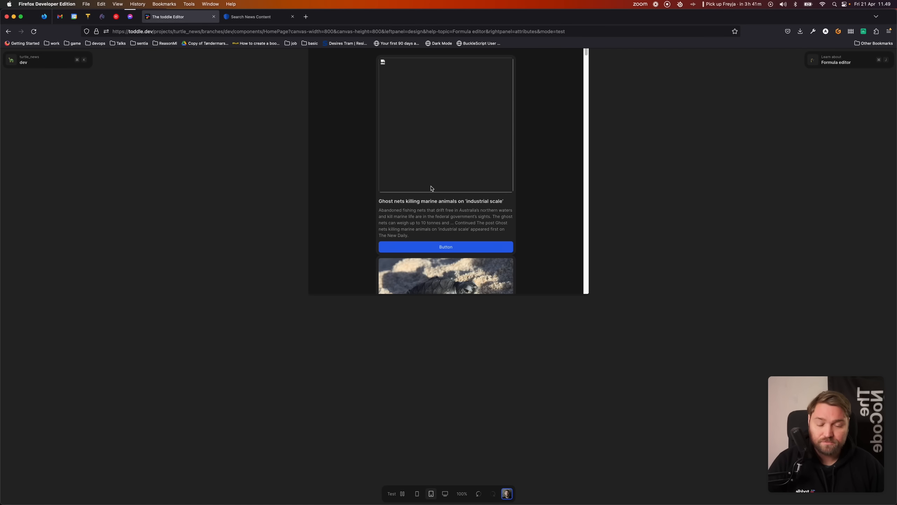
pyautogui.click(402, 493)
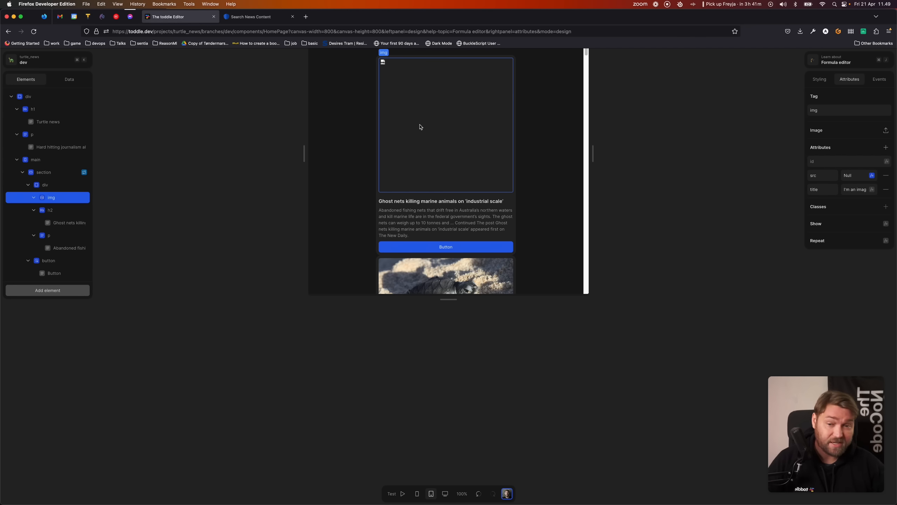
# Set the Show formula of the card's img element to the repeat Item's image_url field.
pyautogui.click(67, 199)
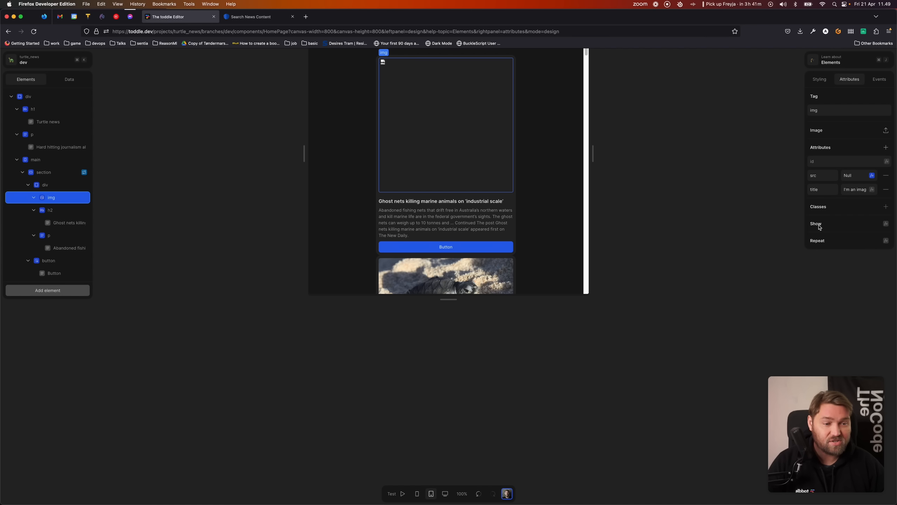
pyautogui.click(886, 225)
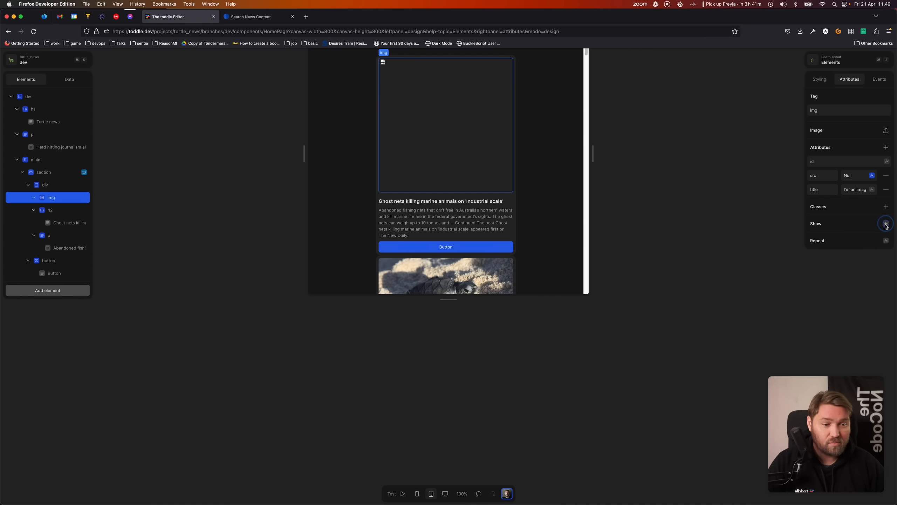
pyautogui.click(388, 294)
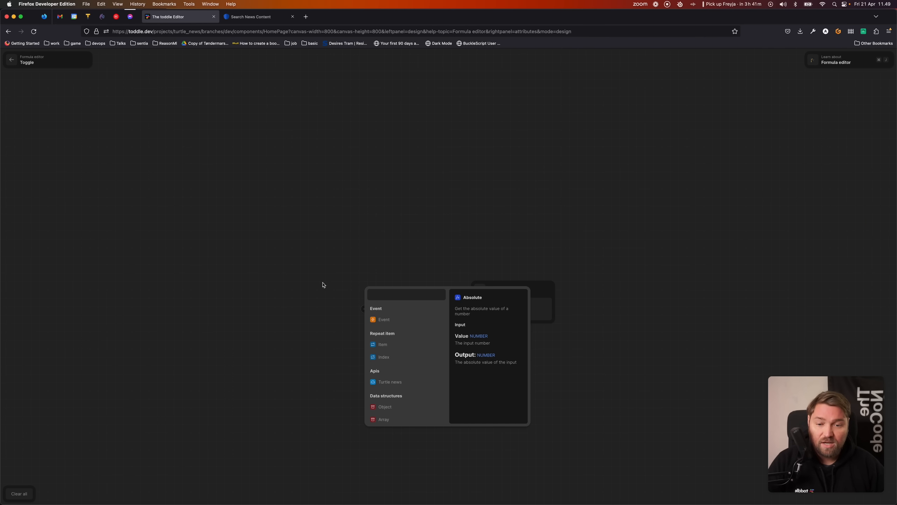
pyautogui.click(404, 348)
pyautogui.scroll(-3, 403, 339)
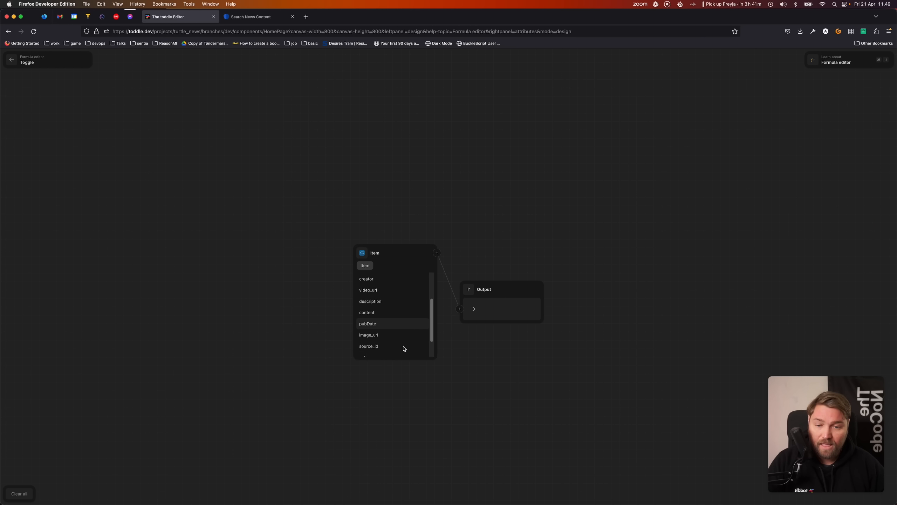
pyautogui.click(384, 322)
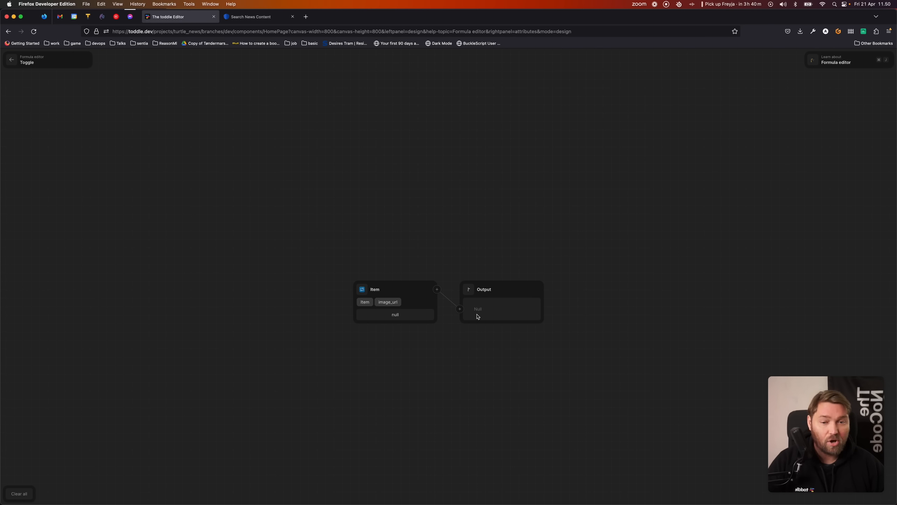
pyautogui.press('Escape')
pyautogui.scroll(2, 399, 204)
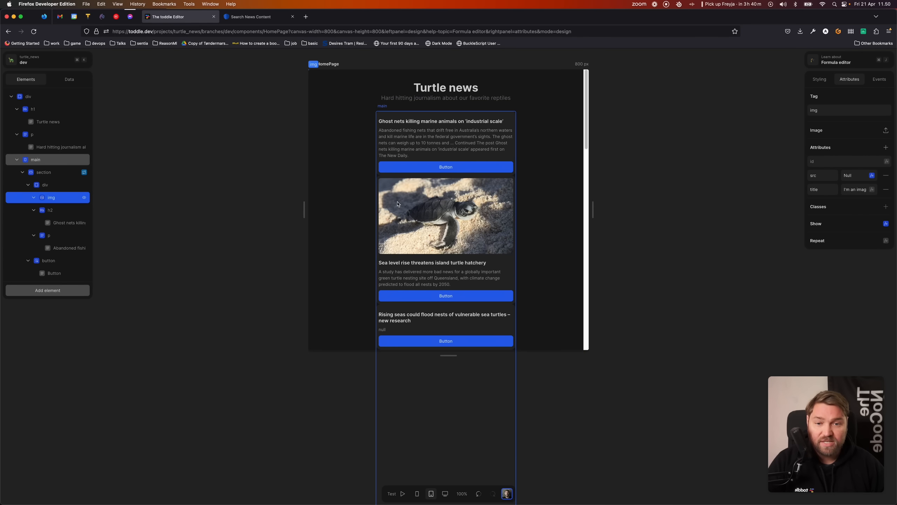
pyautogui.scroll(1, 399, 204)
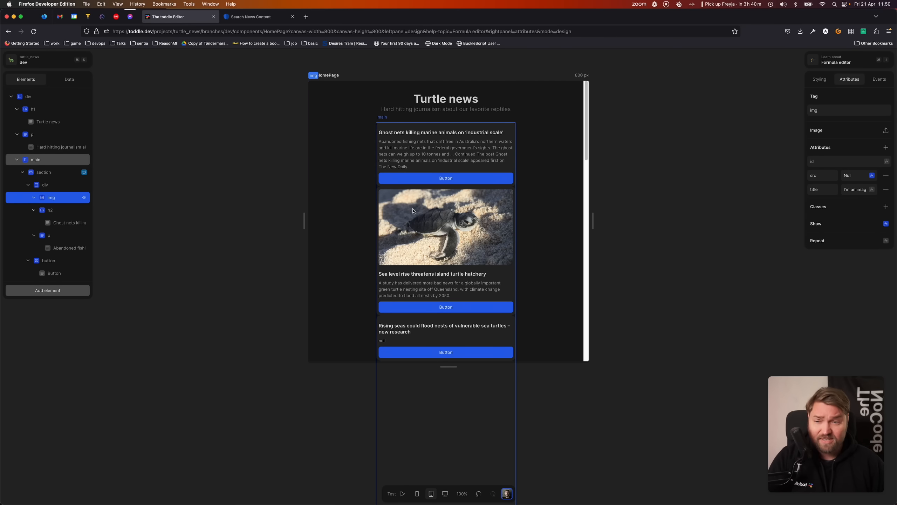
# Set the content layout gap of the main element to 4.
pyautogui.click(43, 160)
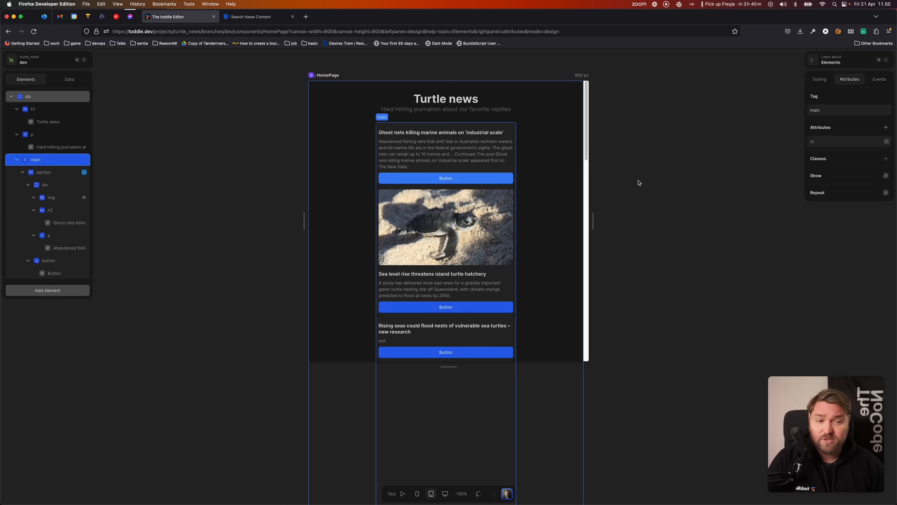
pyautogui.click(819, 79)
pyautogui.click(843, 279)
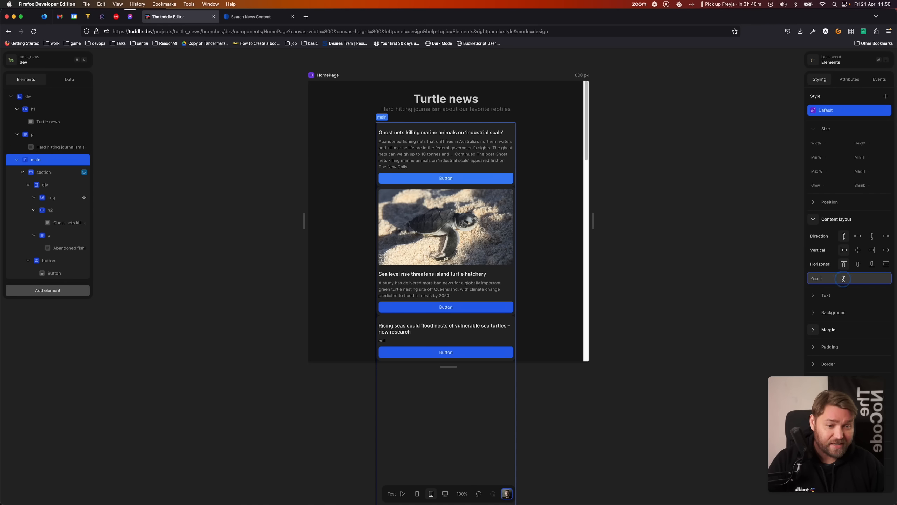
pyautogui.write('4')
pyautogui.press('Tab')
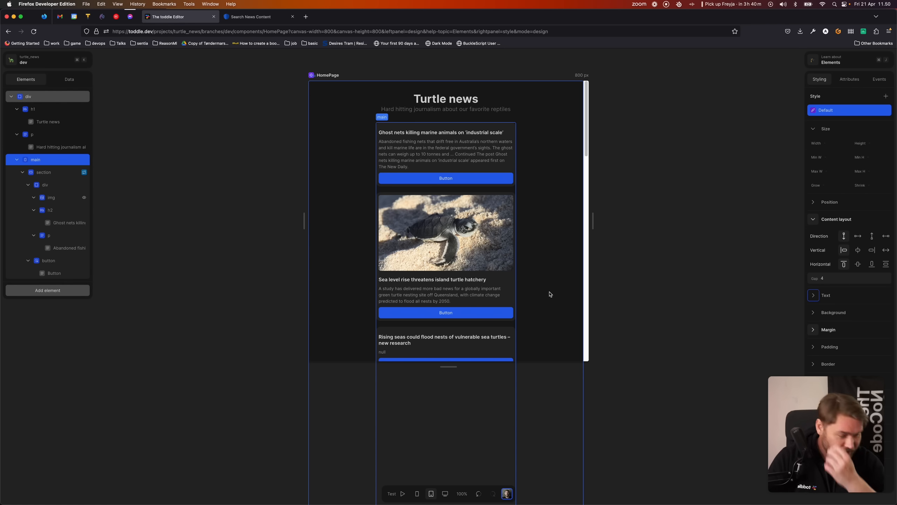
pyautogui.click(335, 191)
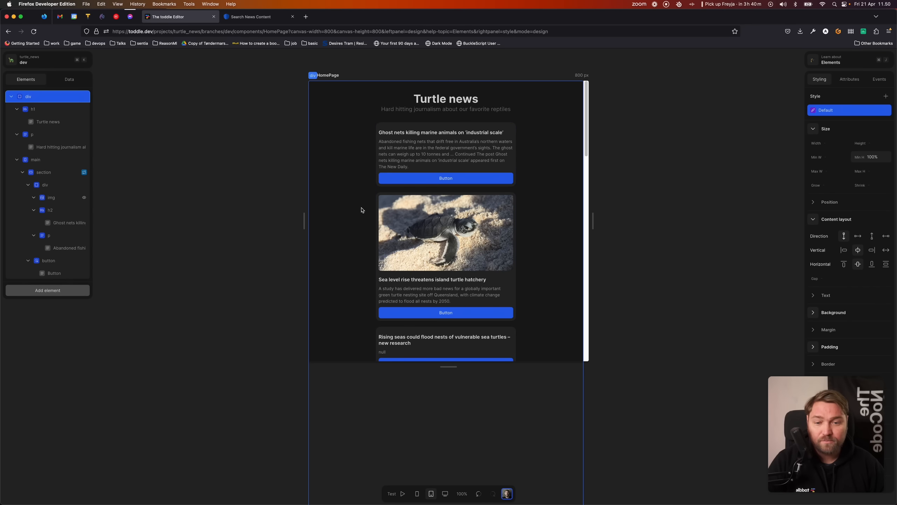
# Test the page and check the spacing and conditional images of the article cards.
pyautogui.scroll(-1, 438, 249)
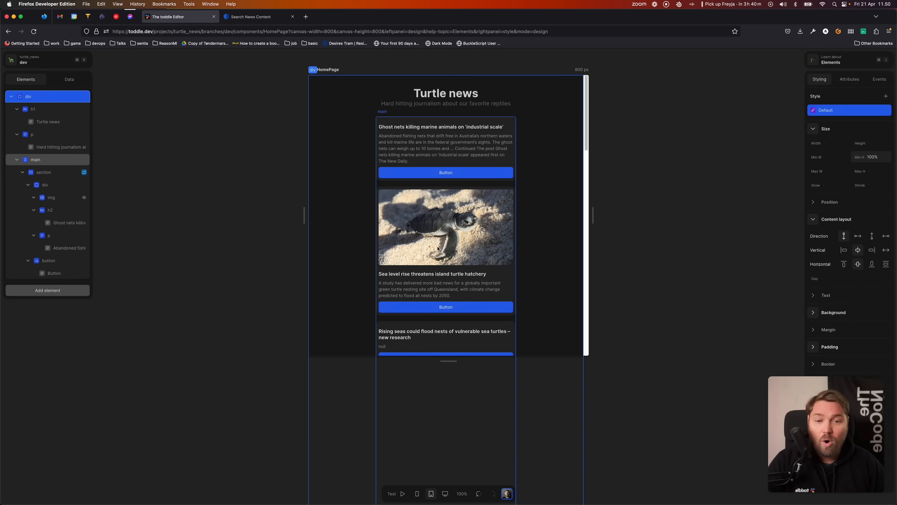
pyautogui.press('t')
pyautogui.scroll(-10, 441, 243)
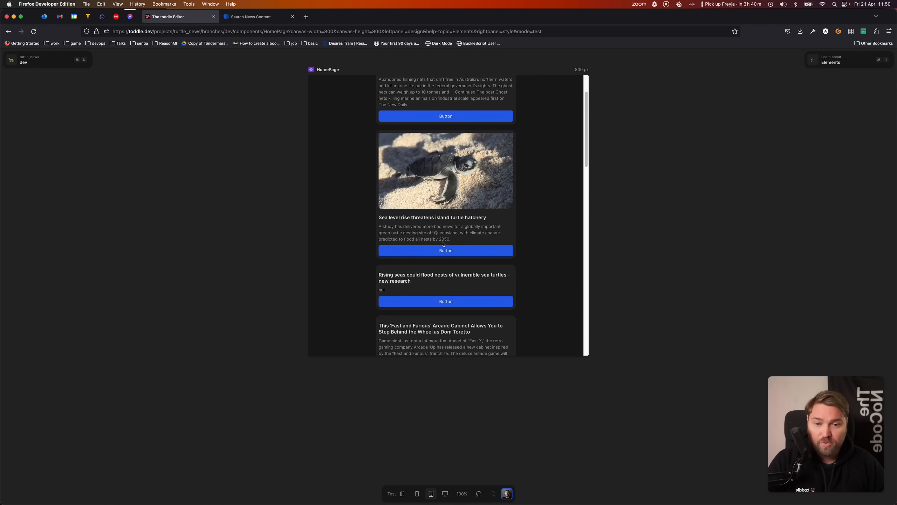
pyautogui.scroll(10, 442, 244)
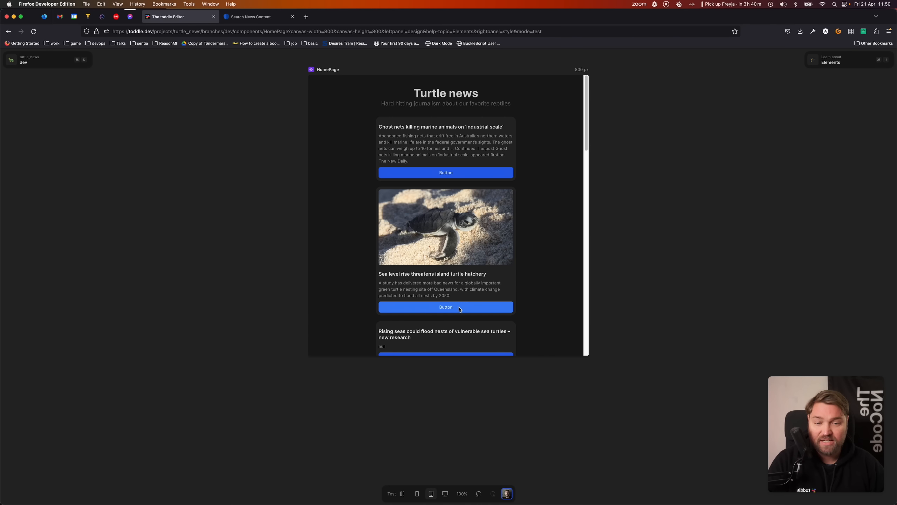
# Leave test mode and delete the button element from the repeated article card.
pyautogui.press('t')
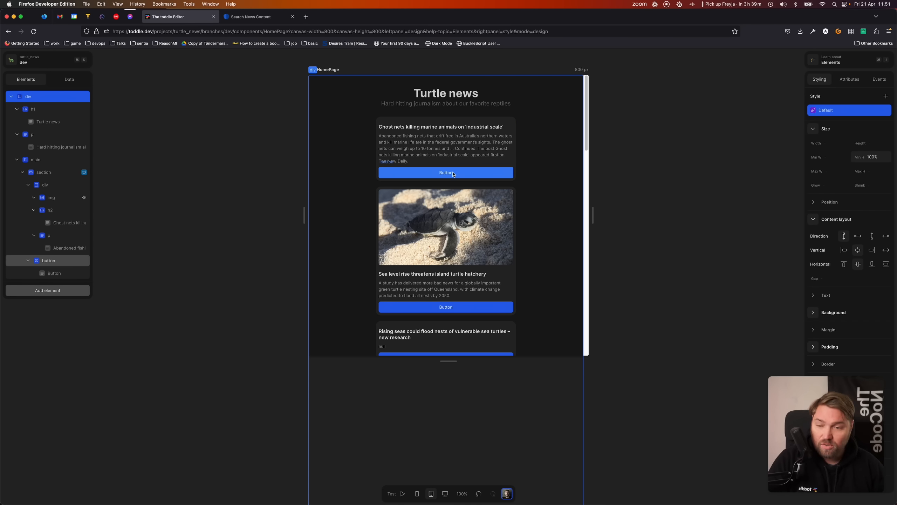
pyautogui.click(57, 262)
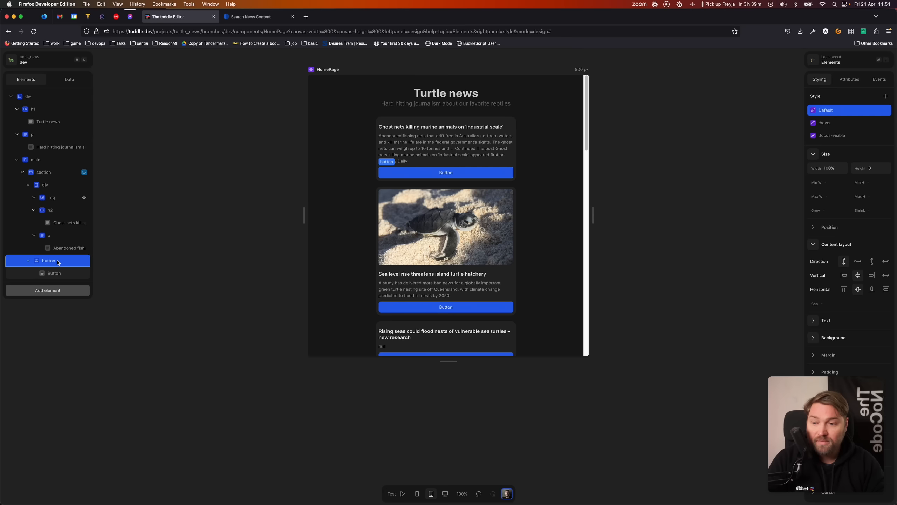
pyautogui.press('BackSpace')
# Add a Link element inside the article card's div.
pyautogui.click(51, 188)
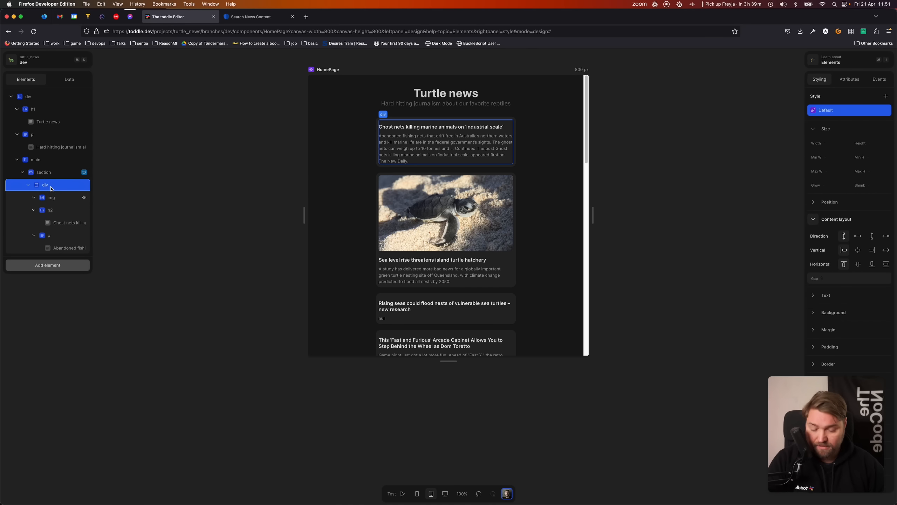
pyautogui.click(56, 265)
pyautogui.write('l')
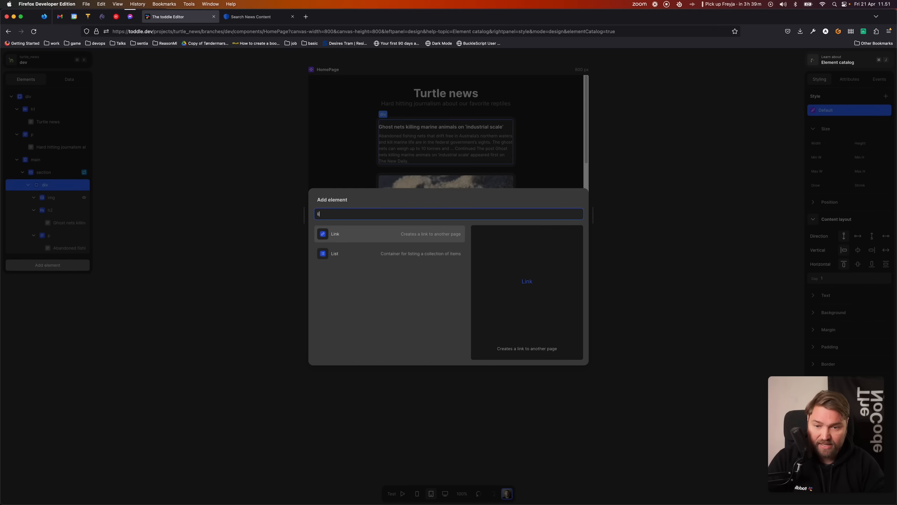
pyautogui.write('i')
pyautogui.press('Return')
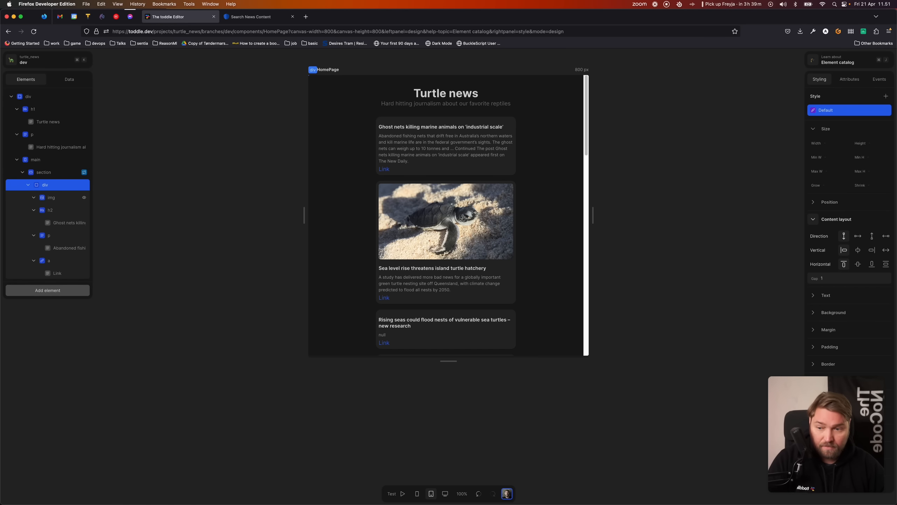
# Set the href formula of the card's a element to the repeat Item's link field.
pyautogui.click(65, 260)
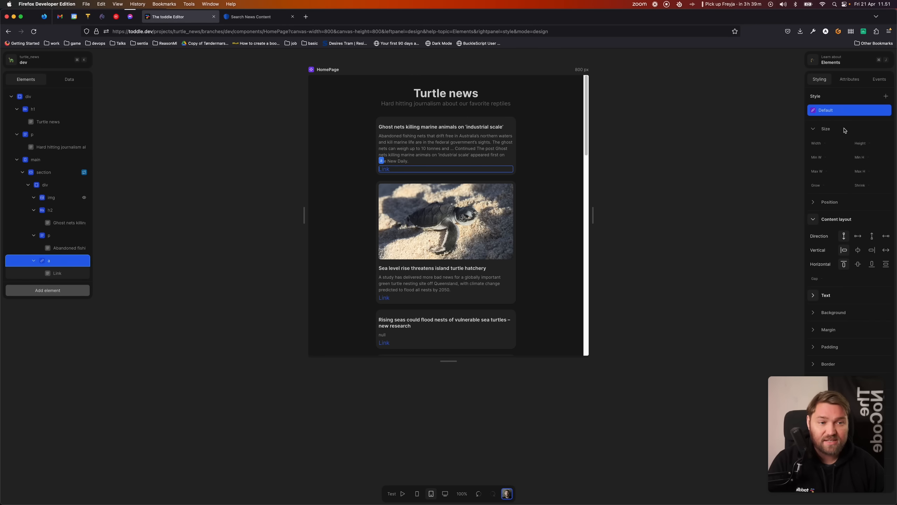
pyautogui.click(850, 78)
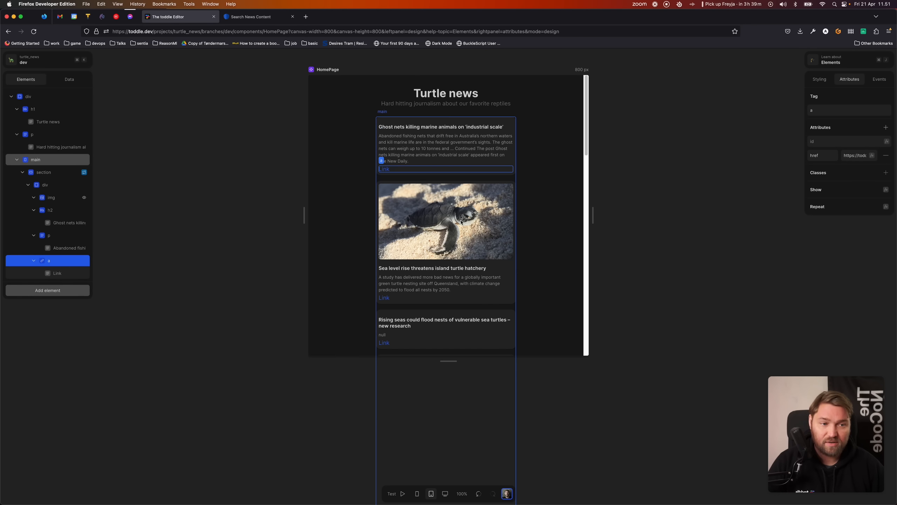
pyautogui.click(872, 156)
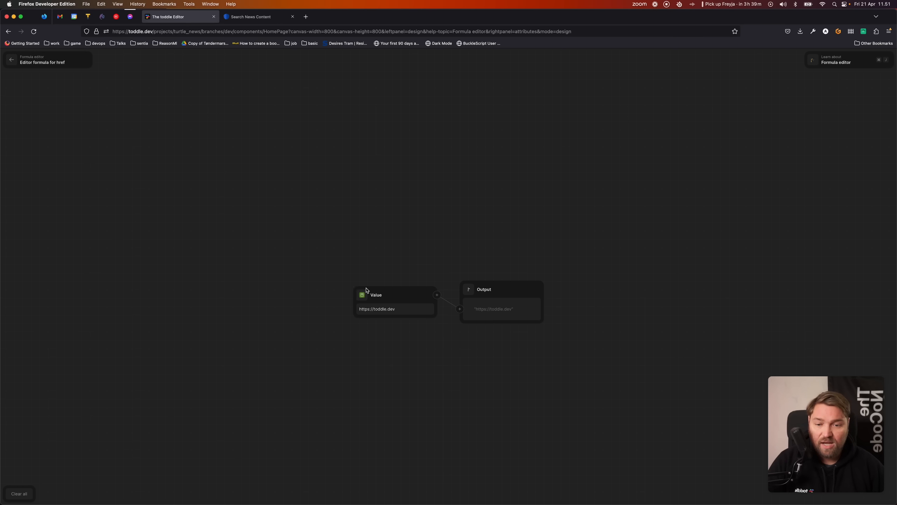
pyautogui.click(363, 293)
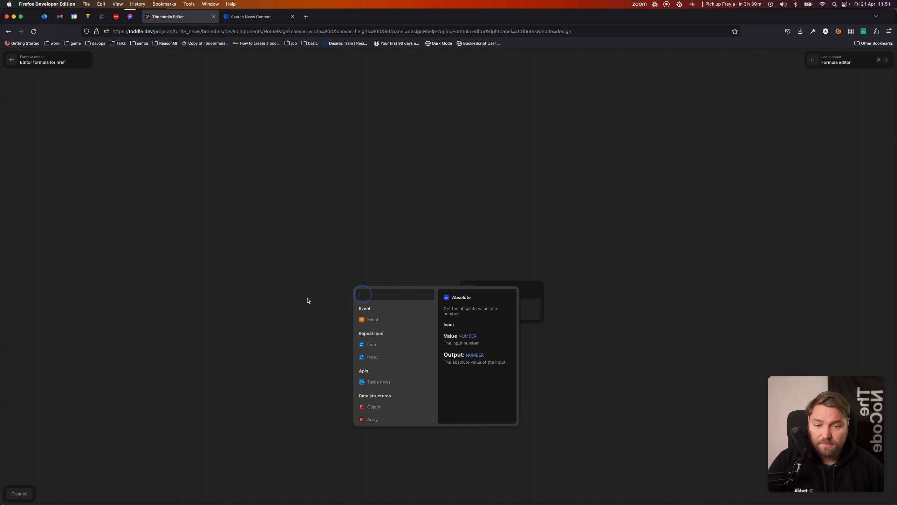
pyautogui.click(381, 347)
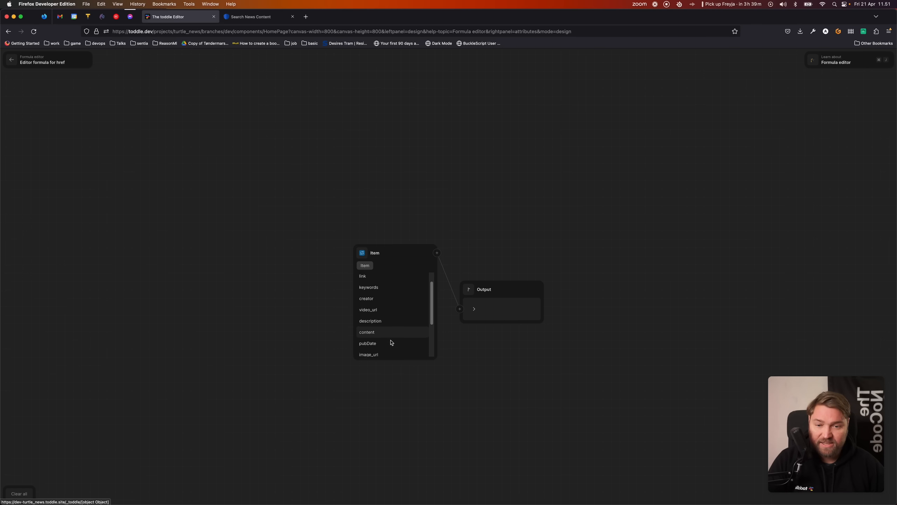
pyautogui.click(369, 276)
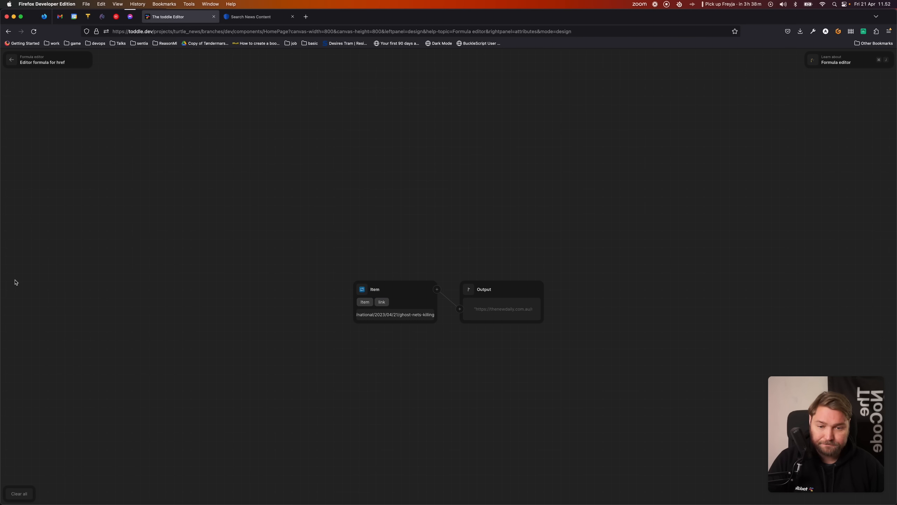
pyautogui.press('Escape')
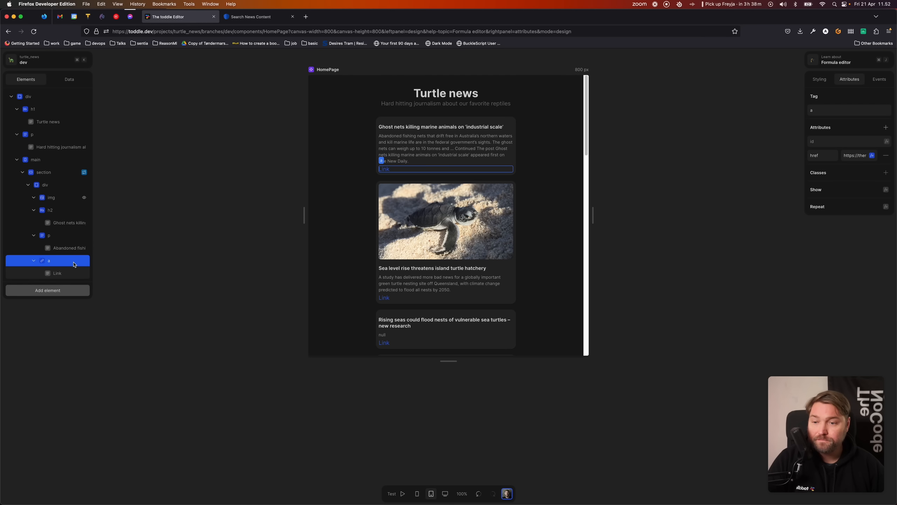
# Set the text of the card's link to "Read the article".
pyautogui.click(63, 280)
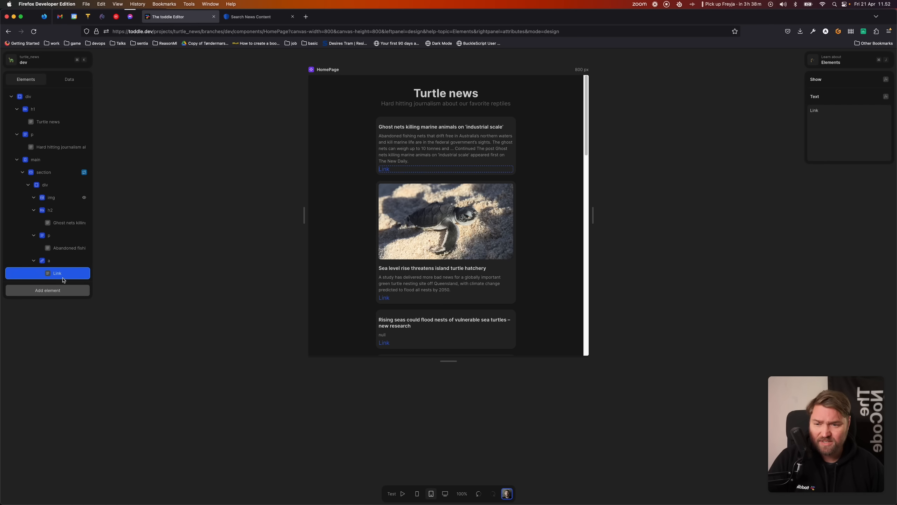
pyautogui.click(849, 126)
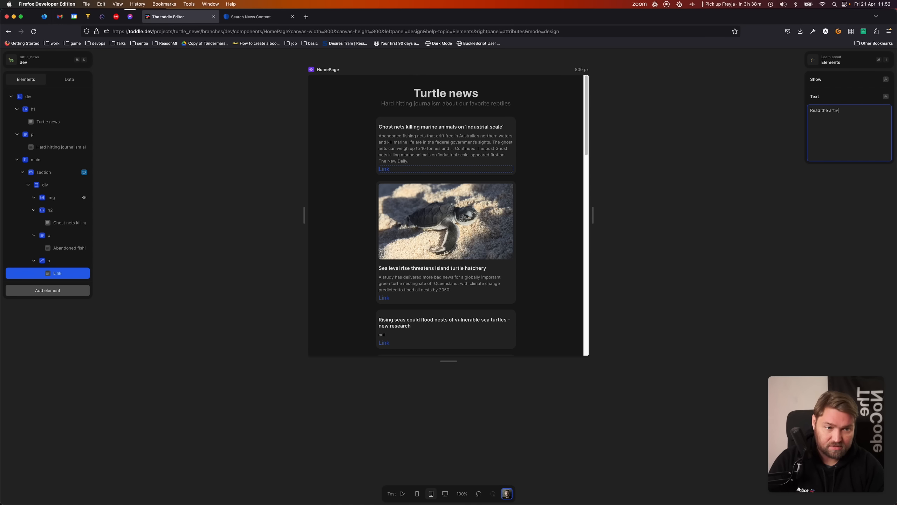
pyautogui.write('Read the article')
pyautogui.press('Tab')
pyautogui.click(704, 181)
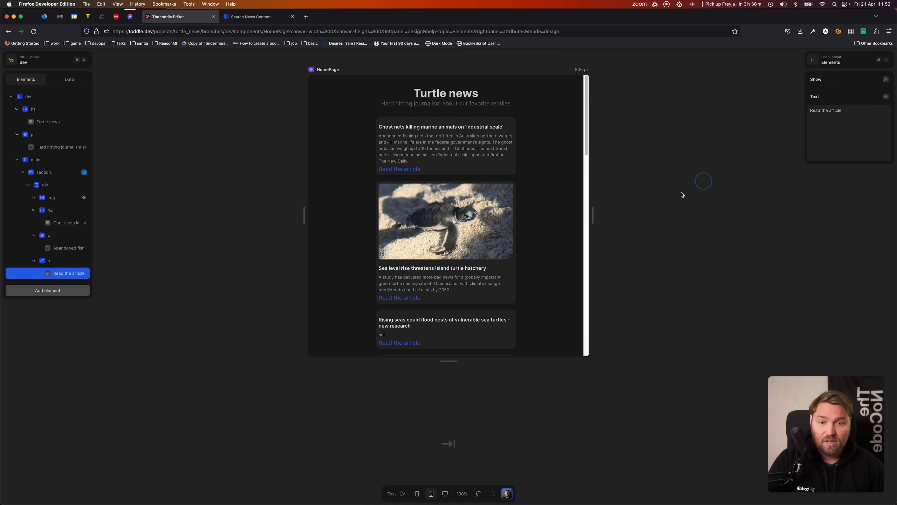
pyautogui.scroll(-1, 394, 229)
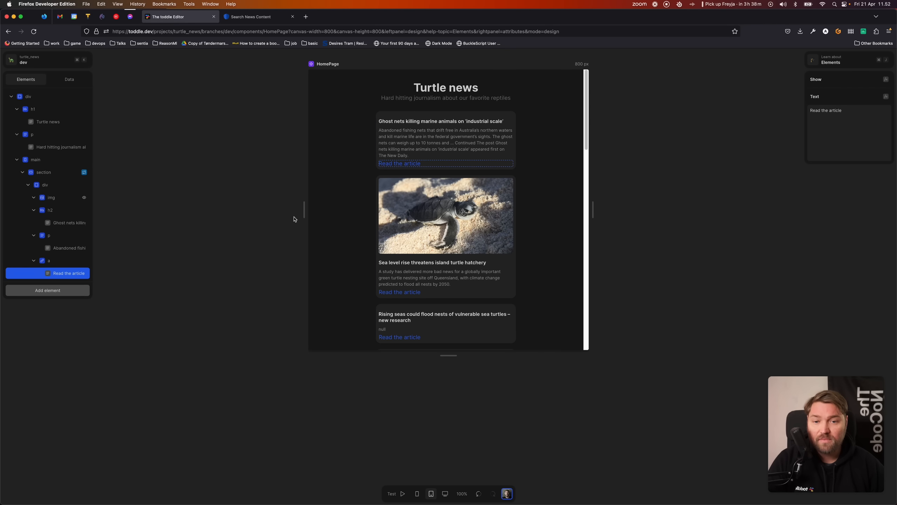
# Add a div inside the article card's div and move the a element into it.
pyautogui.click(50, 262)
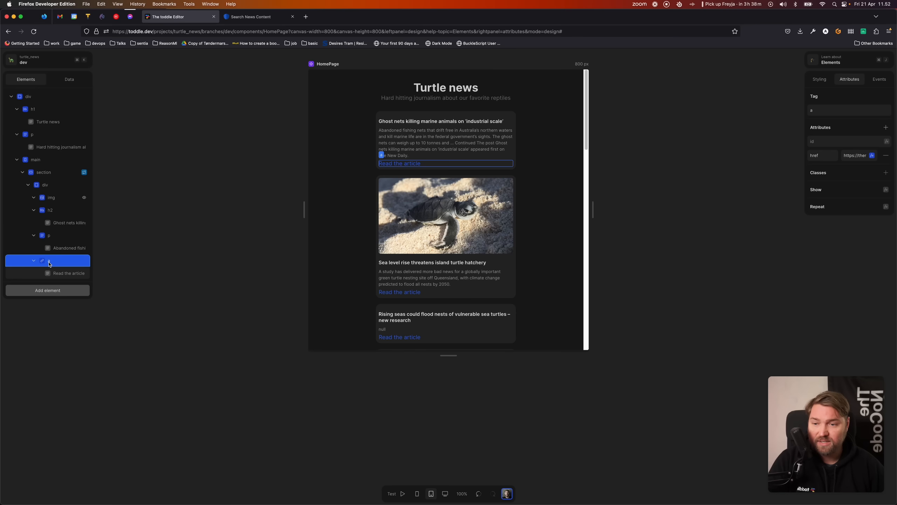
pyautogui.click(45, 185)
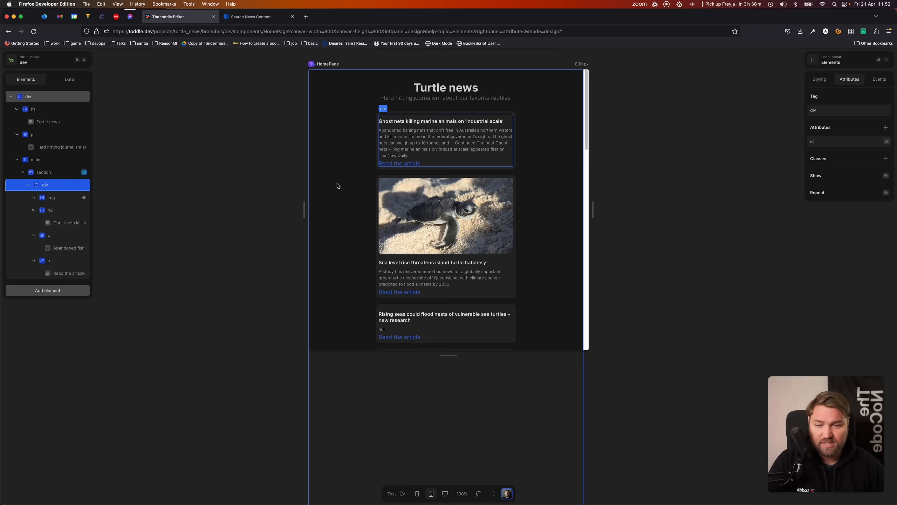
pyautogui.click(50, 261)
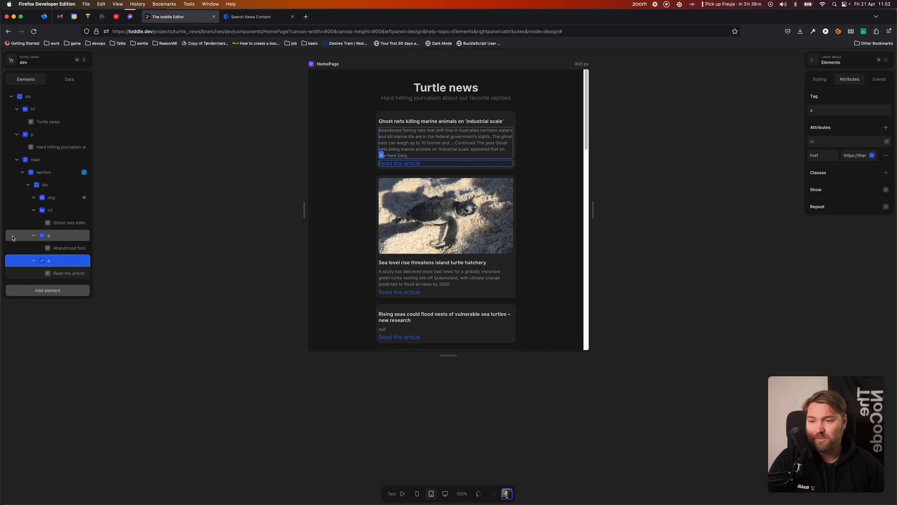
pyautogui.click(59, 184)
pyautogui.write('a')
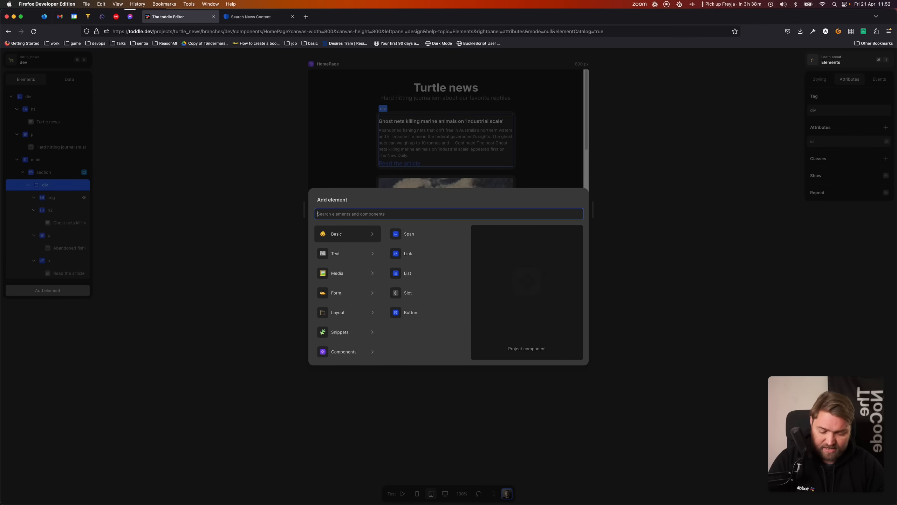
pyautogui.write('div')
pyautogui.press('Return')
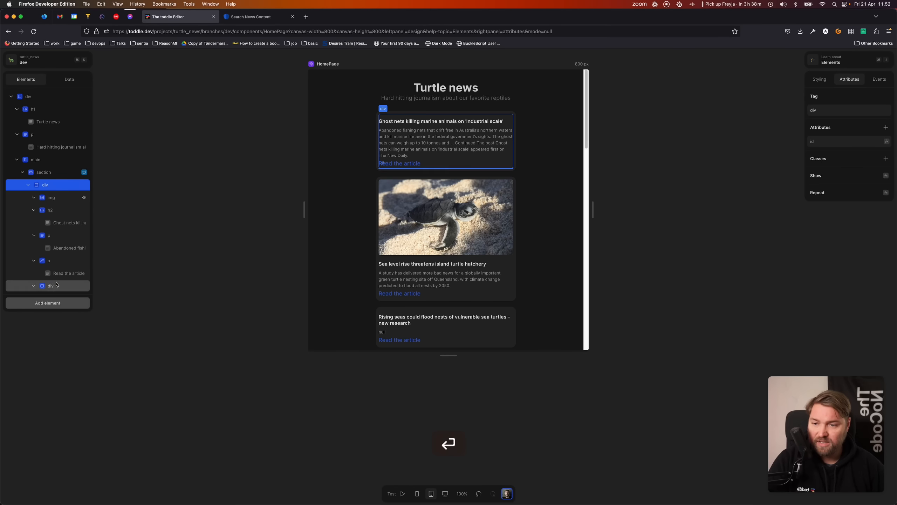
pyautogui.moveTo(58, 264); pyautogui.dragTo(64, 288)
# Give the div around the link a horizontal content layout, aligned to the right end of the card.
pyautogui.click(57, 263)
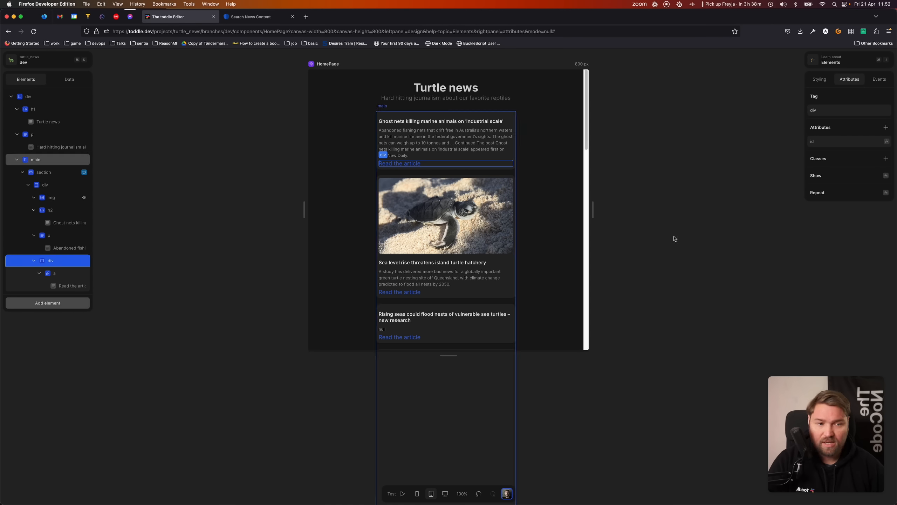
pyautogui.click(833, 77)
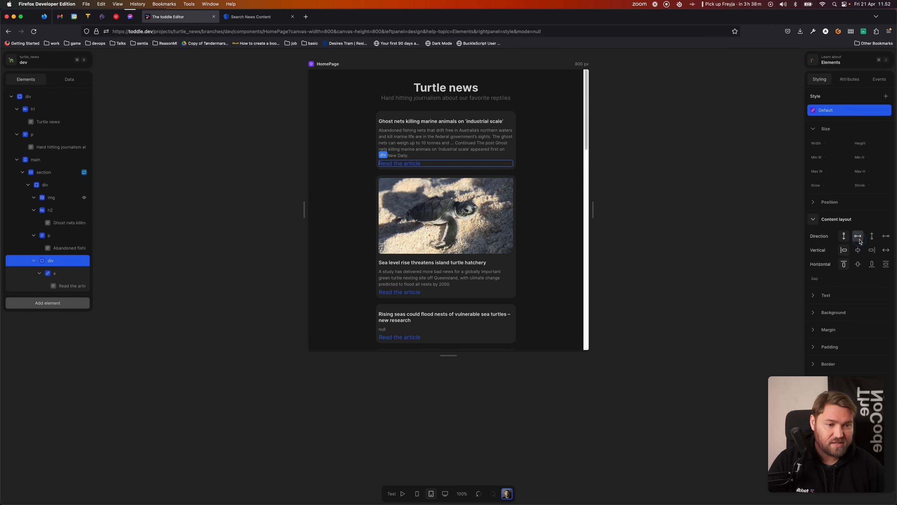
pyautogui.click(872, 250)
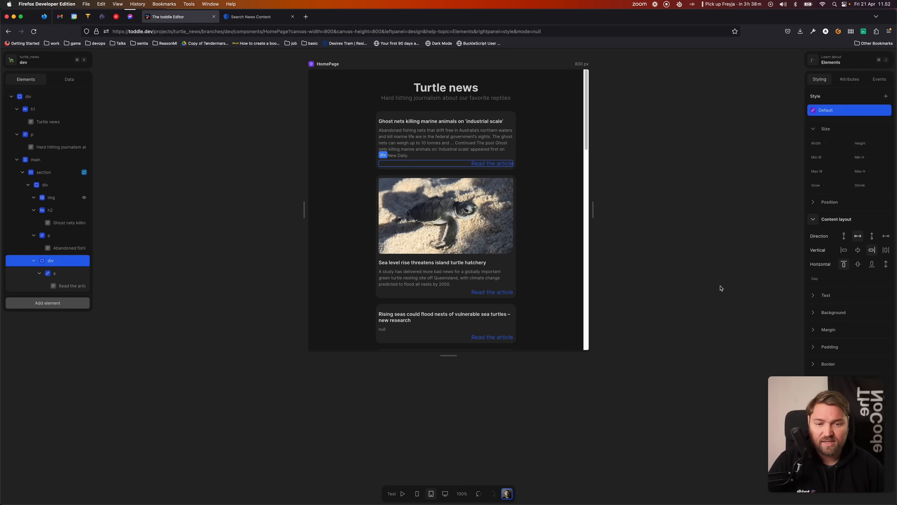
# Switch test mode on and off to check the link placement on the article cards.
pyautogui.click(326, 235)
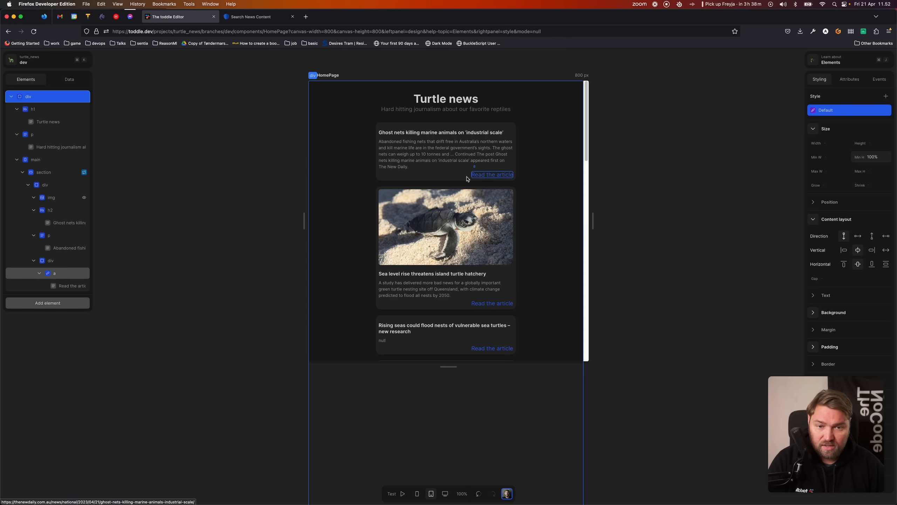
pyautogui.press('t')
pyautogui.press('t')
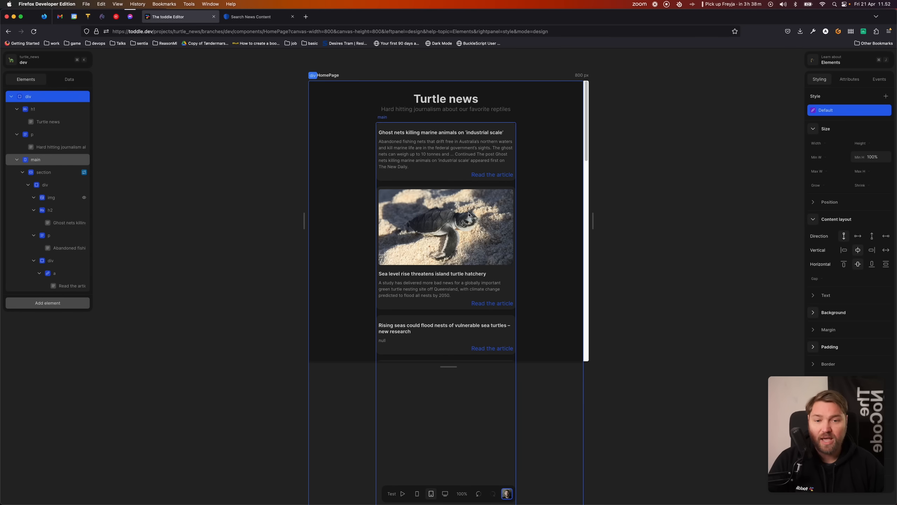
pyautogui.scroll(3, 393, 217)
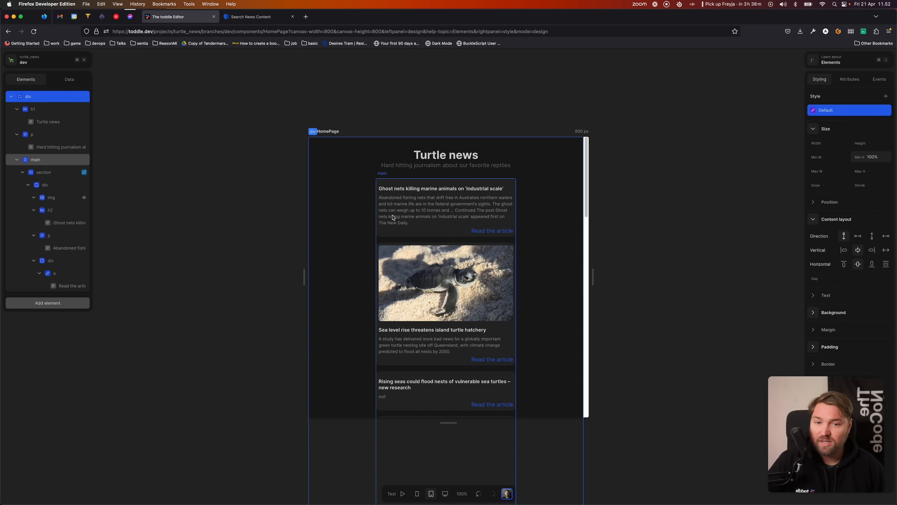
# Open the dev branch's live site in a new browser tab and review all the article cards and their links.
pyautogui.press('super')
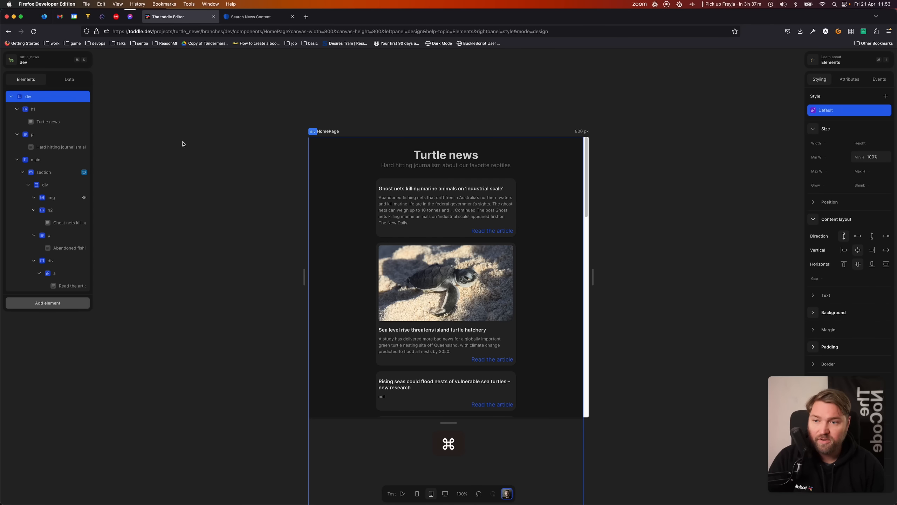
pyautogui.click(47, 61)
pyautogui.click(42, 74)
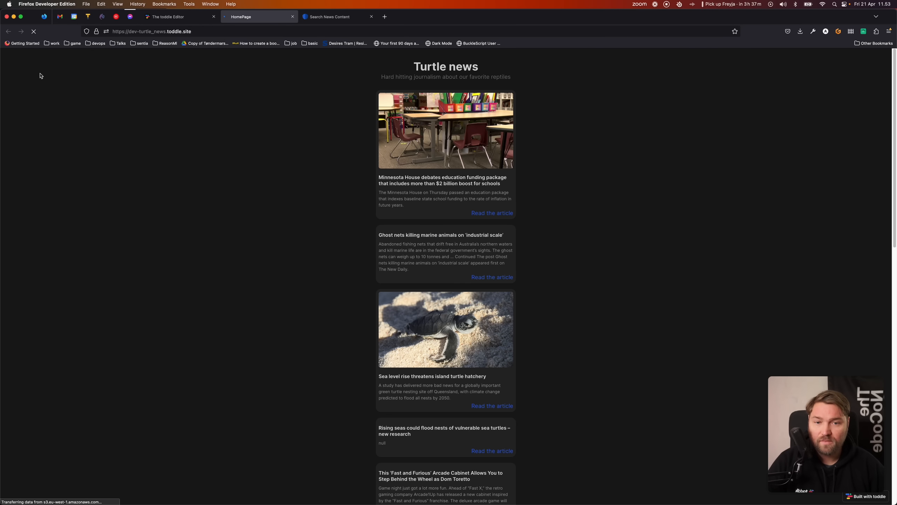
pyautogui.scroll(-10, 462, 213)
pyautogui.scroll(-3, 462, 213)
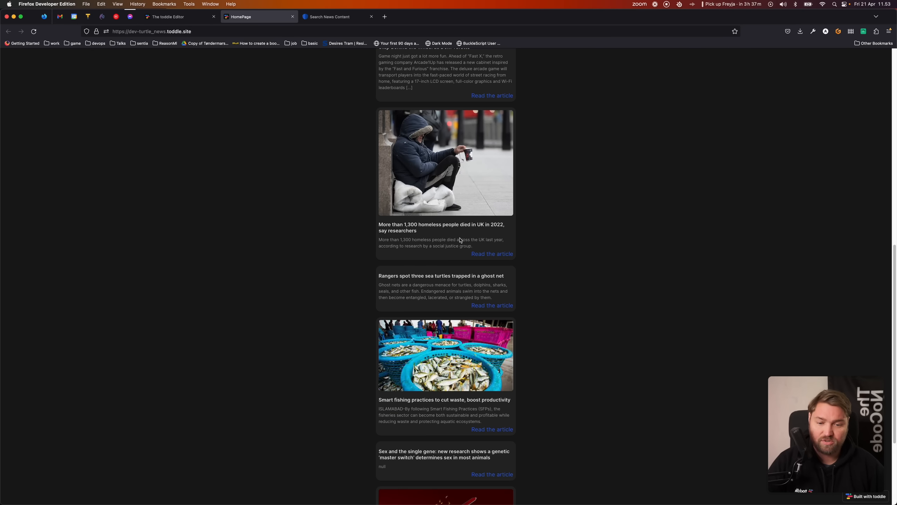
pyautogui.scroll(-4, 451, 226)
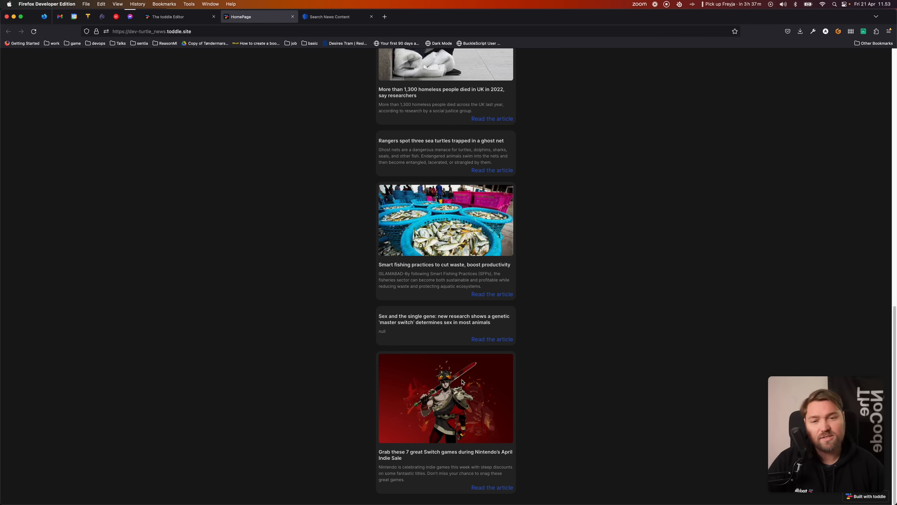
pyautogui.scroll(12, 466, 378)
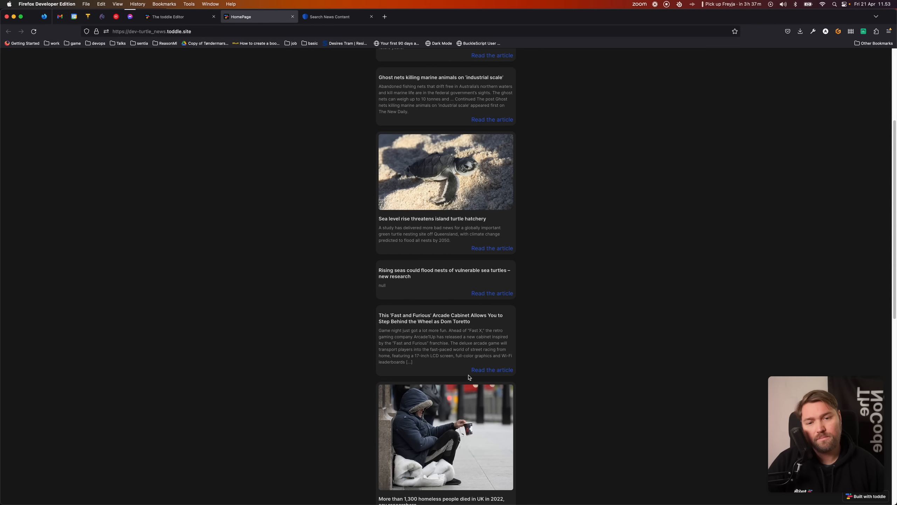
pyautogui.scroll(4, 469, 377)
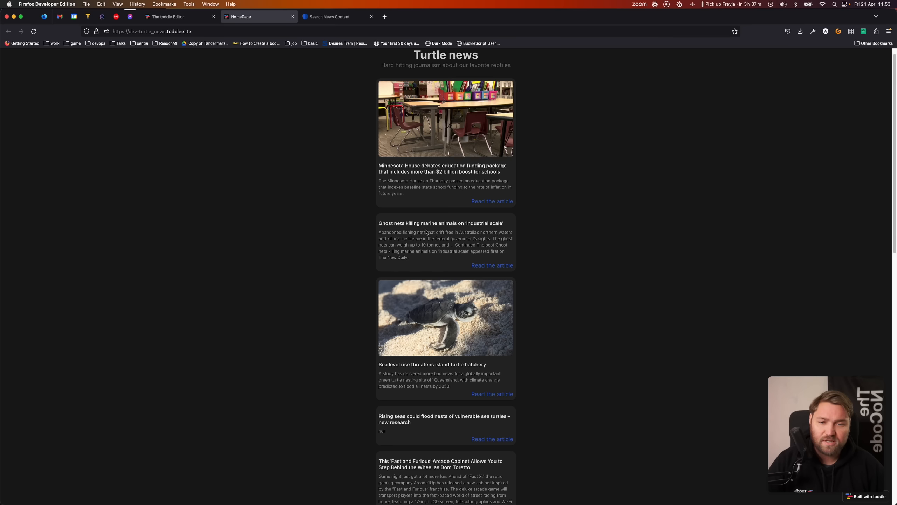
pyautogui.scroll(1, 439, 249)
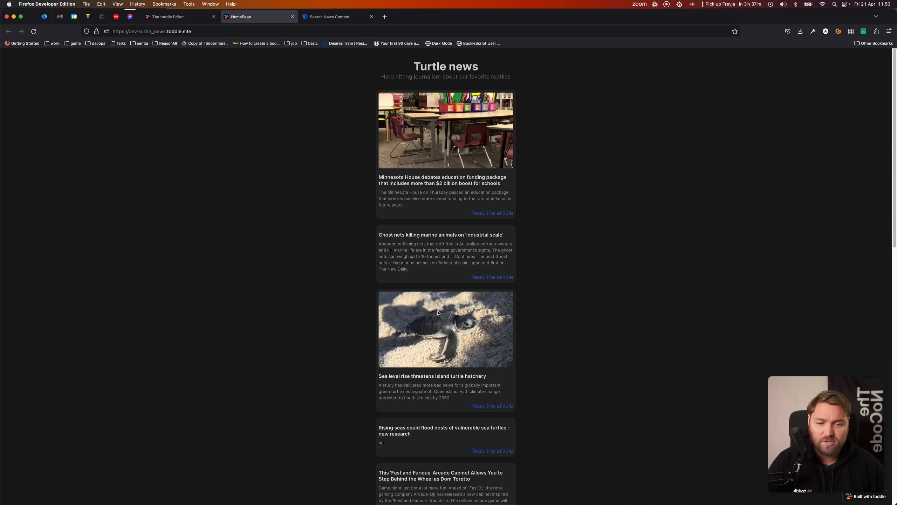
pyautogui.scroll(-10, 440, 304)
pyautogui.scroll(10, 449, 283)
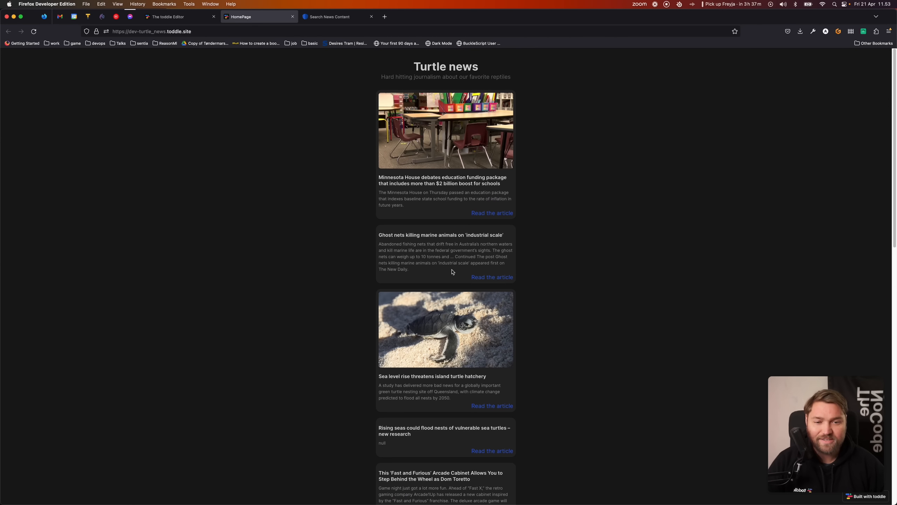
# Test the first card's article link on the live site, and return to the HomePage in the toddle Editor.
pyautogui.click(499, 214)
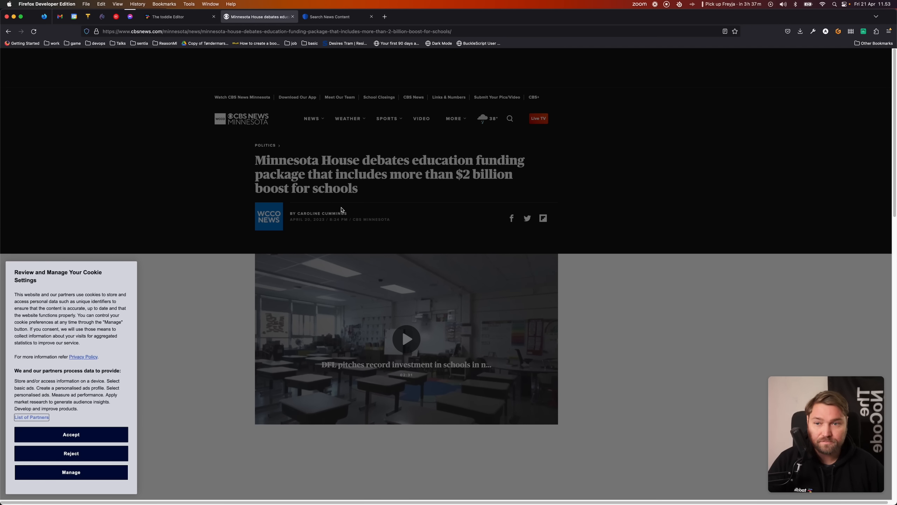
pyautogui.click(188, 17)
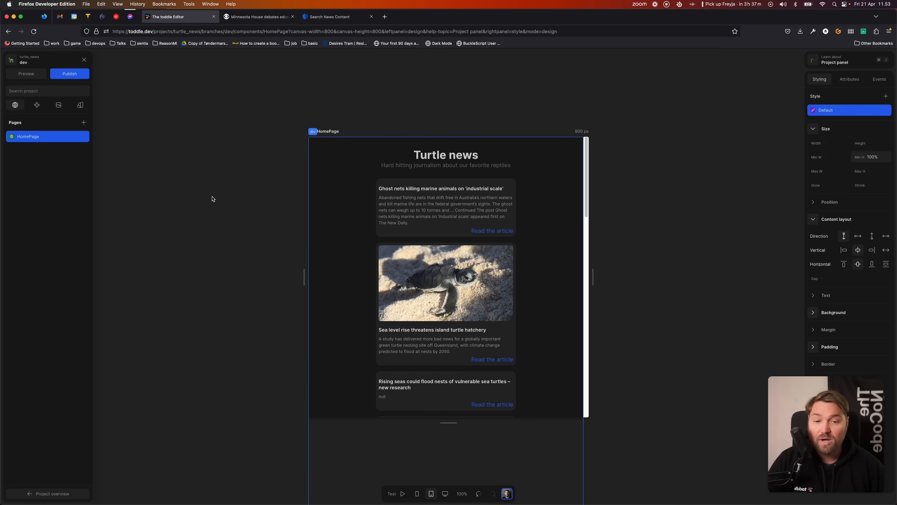
pyautogui.click(335, 237)
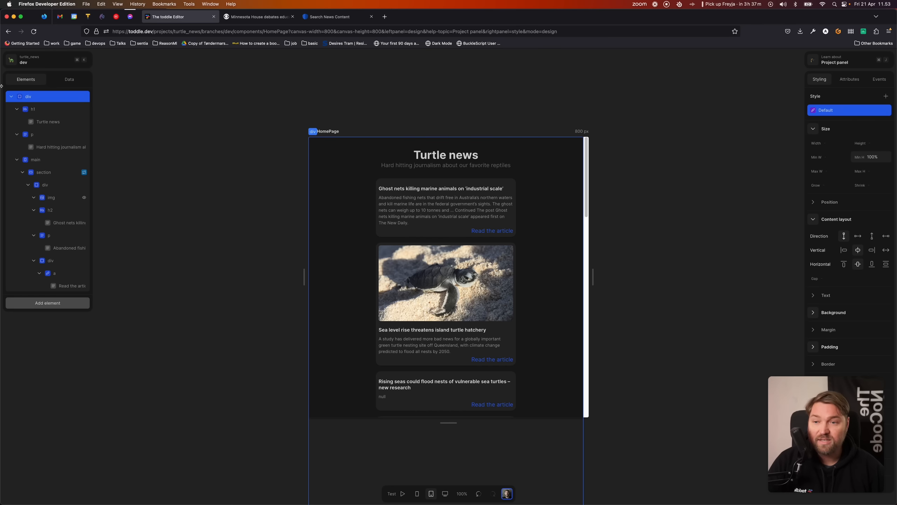
# Review the settings and response data of the Turtle news API request, and return to the page's element tree.
pyautogui.click(56, 81)
pyautogui.click(26, 159)
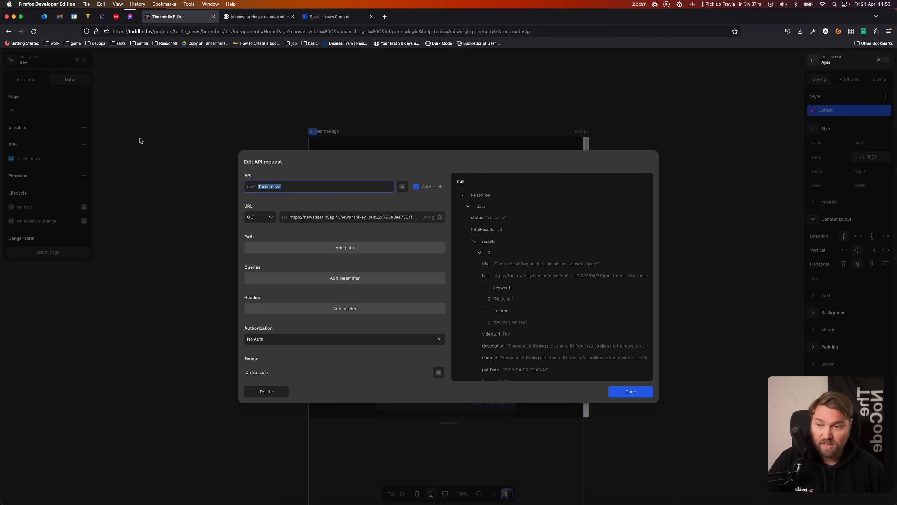
pyautogui.click(631, 391)
pyautogui.click(26, 79)
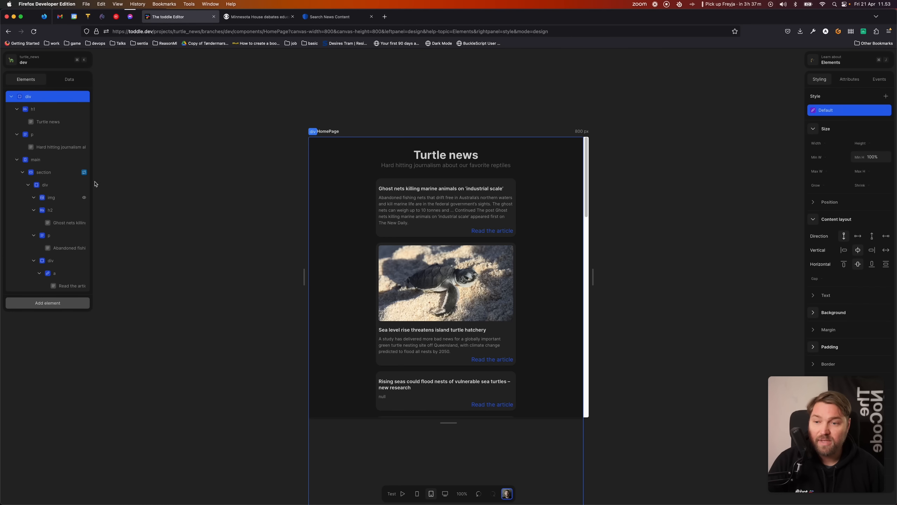
# Inspect the repeat attribute and the styling of the section element that holds the article card.
pyautogui.click(46, 177)
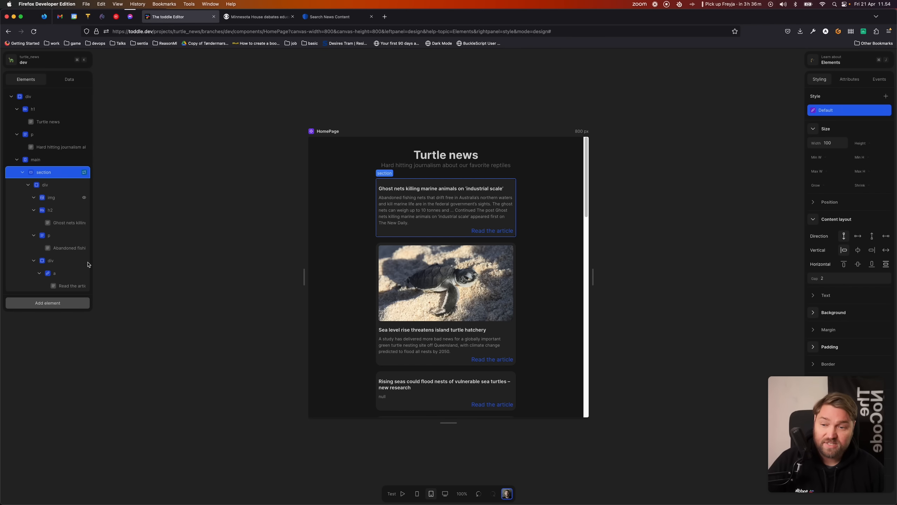
pyautogui.click(850, 79)
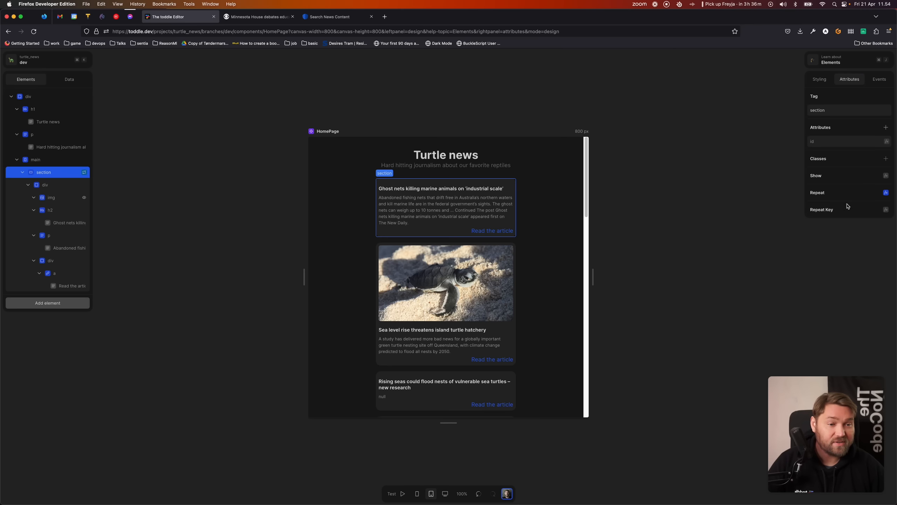
pyautogui.click(820, 79)
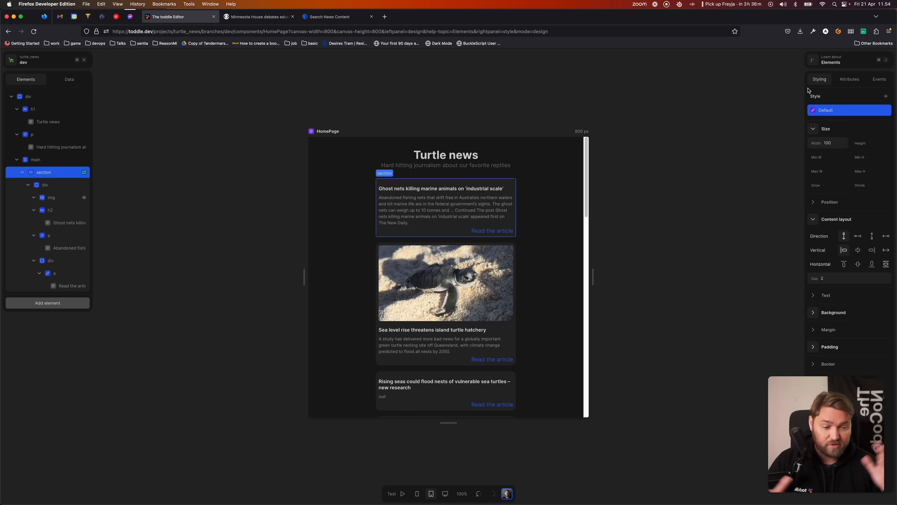